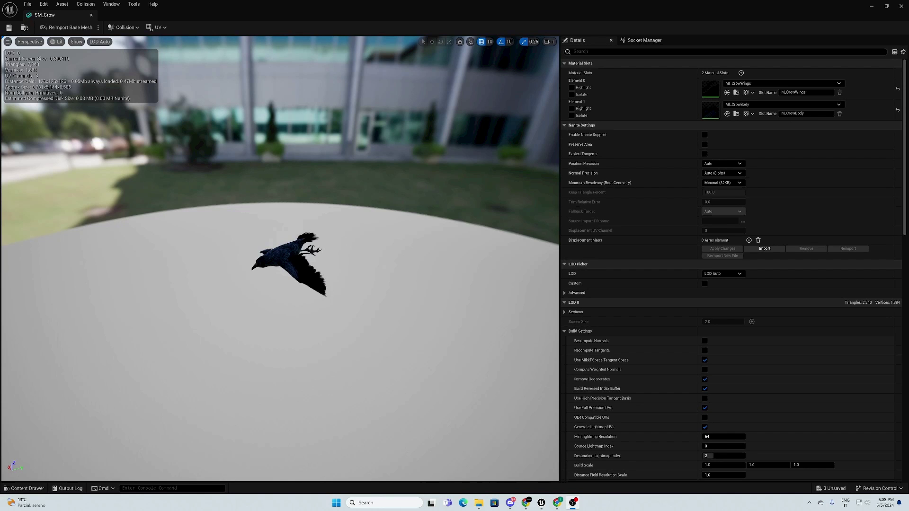
# Start a new Niagara System asset in the Crow folder of the Content Drawer.
pyautogui.moveTo(491, 308); pyautogui.dragTo(499, 292, button='right')
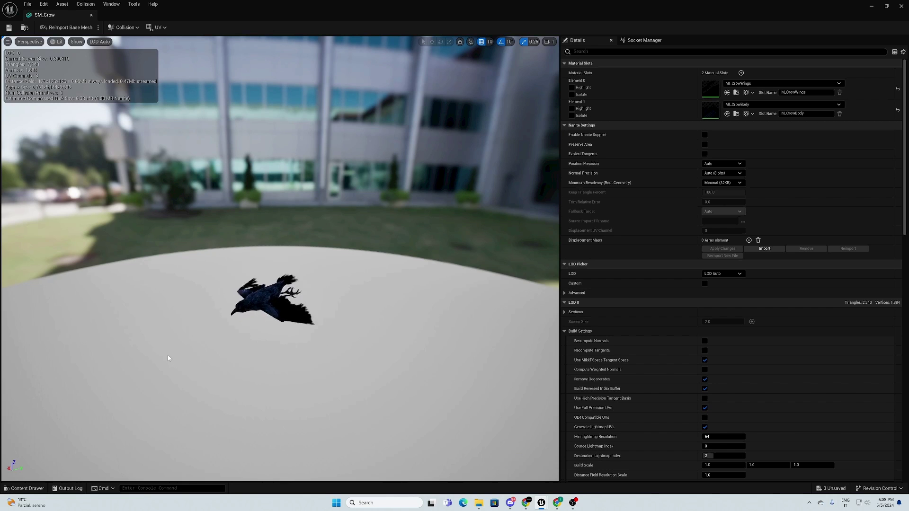
pyautogui.click(30, 488)
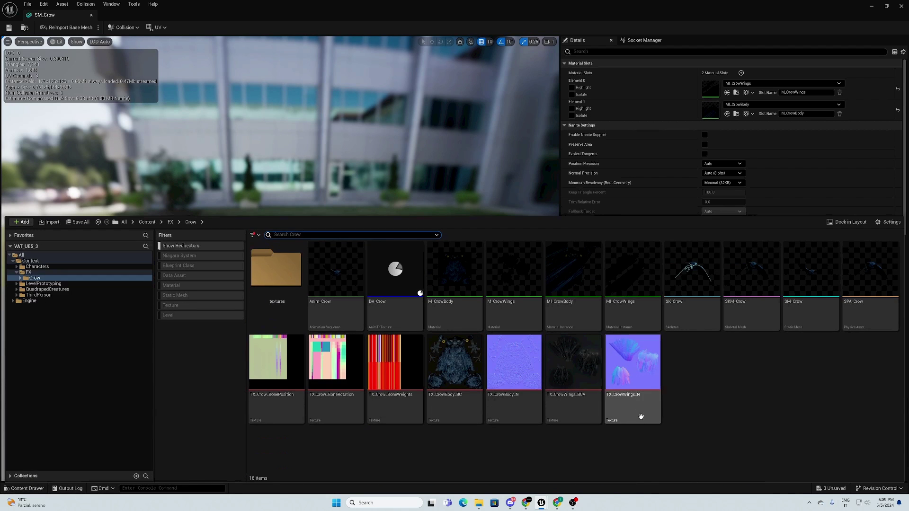
pyautogui.rightClick(697, 385)
pyautogui.click(739, 226)
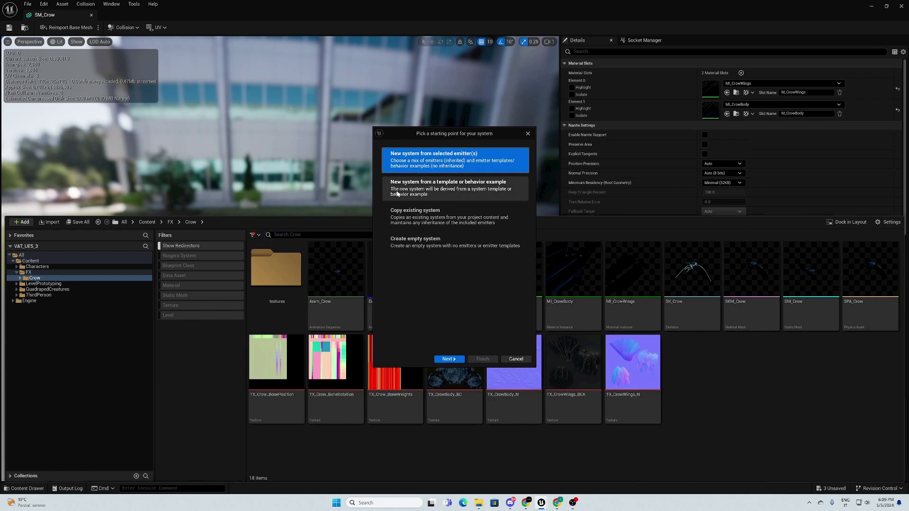
pyautogui.click(452, 360)
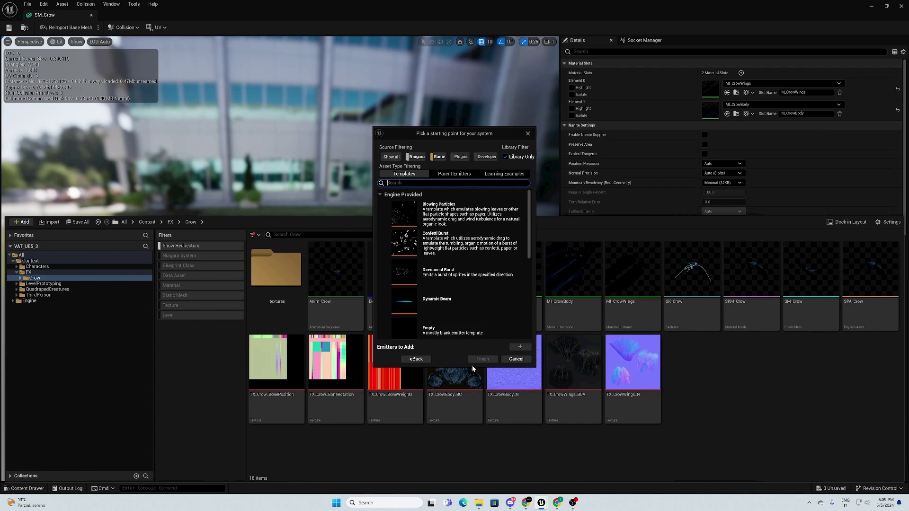
# Add the Hanging Particulates template as its emitter and finish the system as NS_BirdFlock.
pyautogui.scroll(-2, 458, 276)
pyautogui.scroll(-1, 458, 276)
pyautogui.click(455, 219)
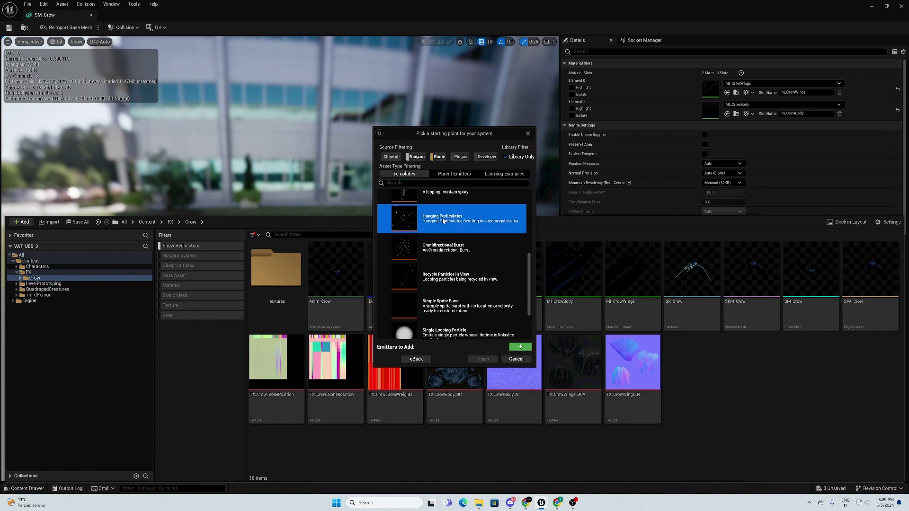
pyautogui.click(532, 348)
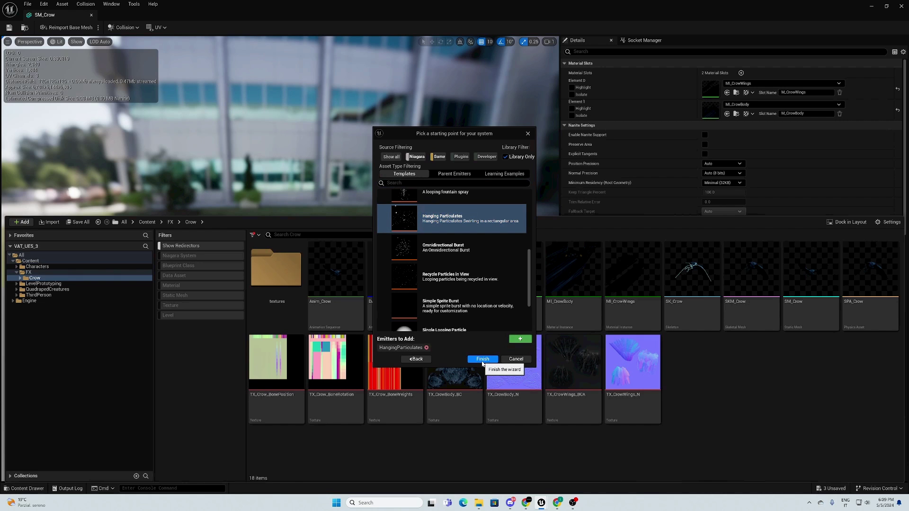
pyautogui.click(482, 359)
pyautogui.click(30, 488)
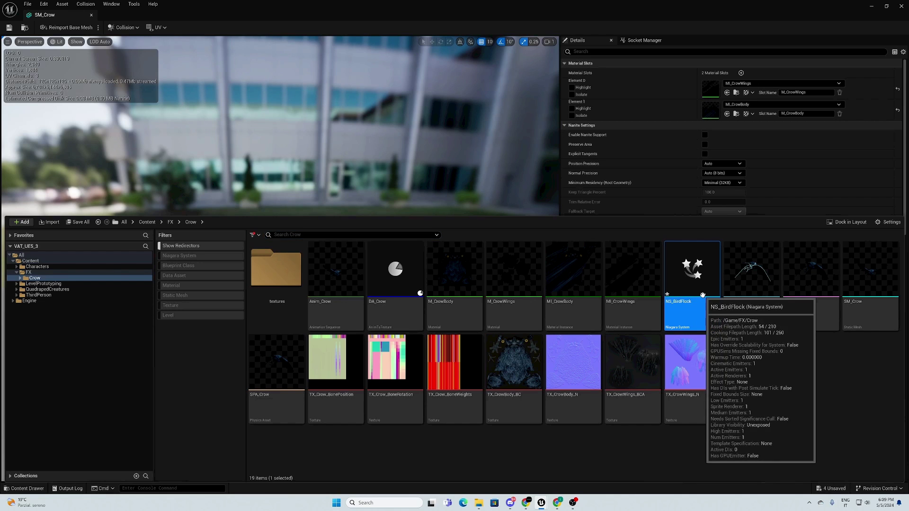
# Open NS_BirdFlock and replace its Sprite Renderer with a Mesh Renderer.
pyautogui.doubleClick(703, 295)
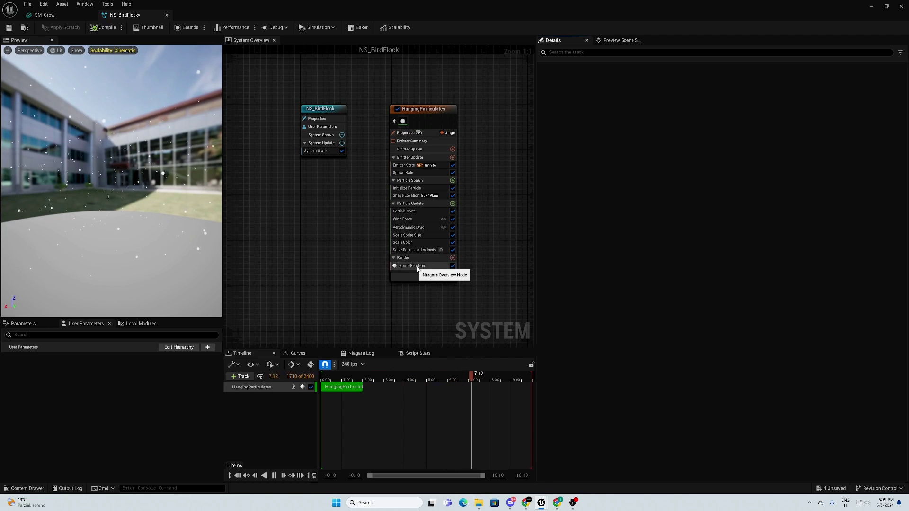
pyautogui.click(436, 266)
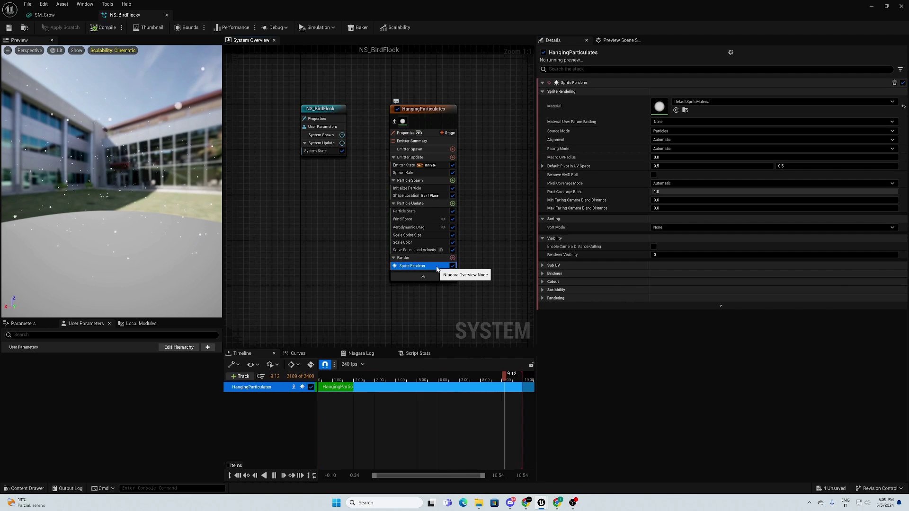
pyautogui.press('Delete')
pyautogui.click(452, 252)
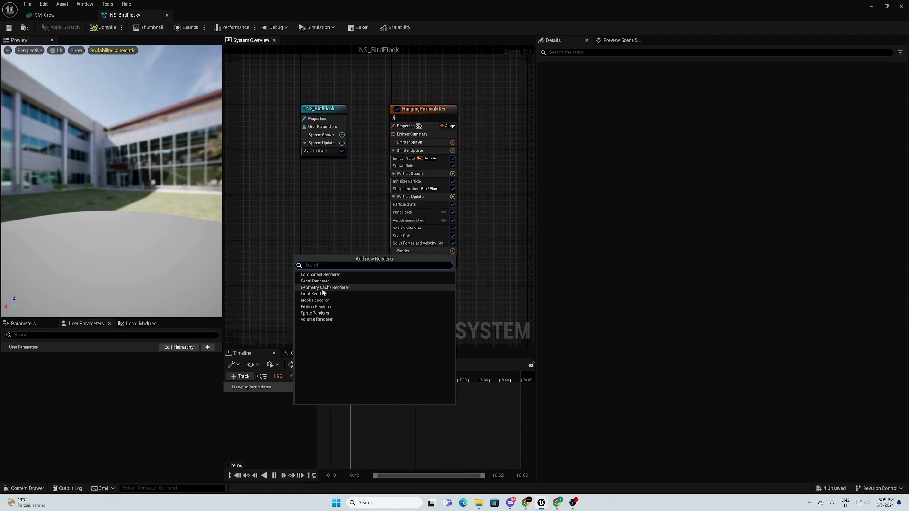
pyautogui.click(324, 301)
# Set the Mesh Renderer's Meshes Index[0] to SM_Crow.
pyautogui.click(542, 100)
pyautogui.click(542, 100)
pyautogui.click(542, 99)
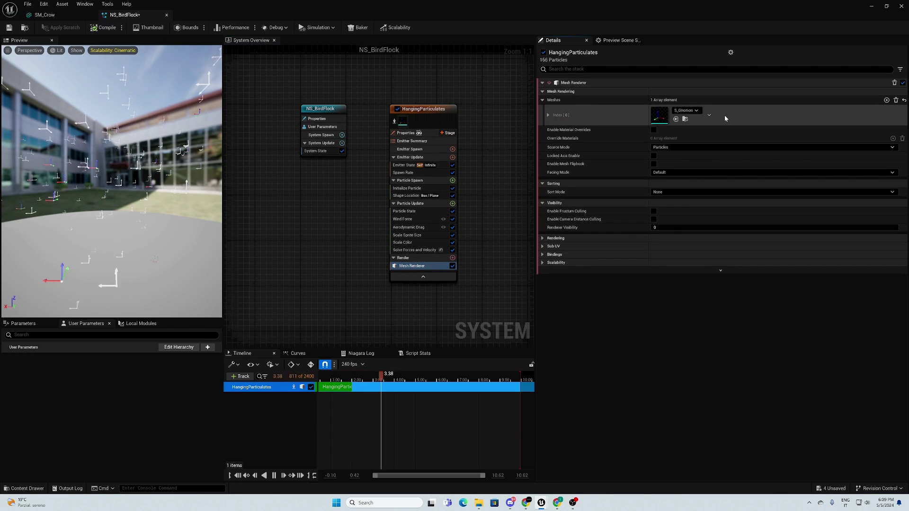
pyautogui.click(695, 110)
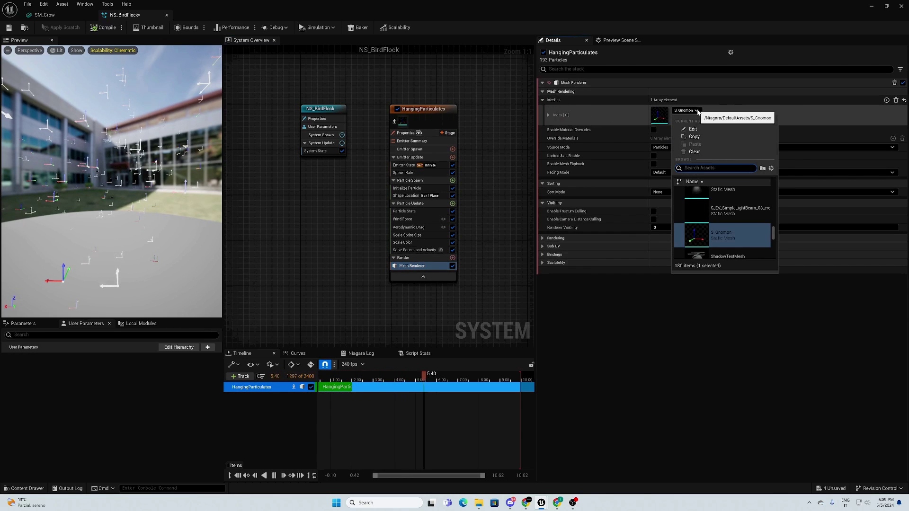
pyautogui.write('SM')
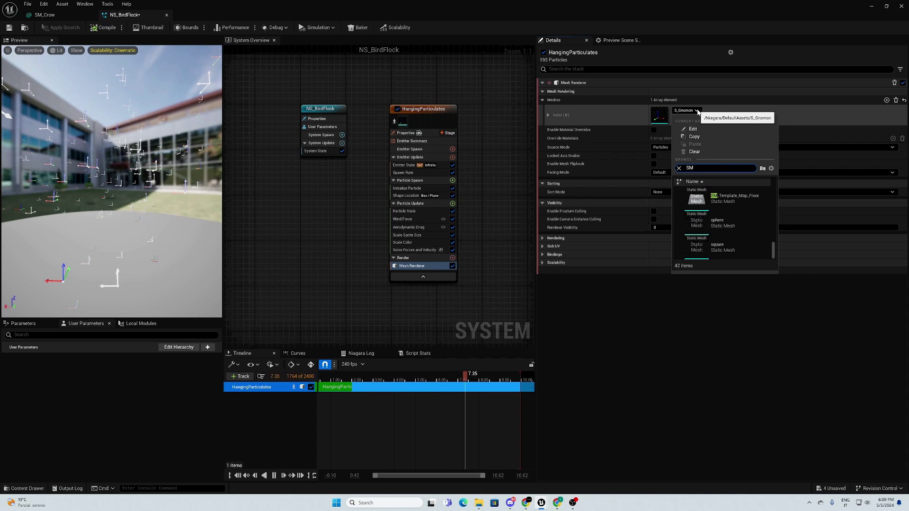
pyautogui.write('_Crow')
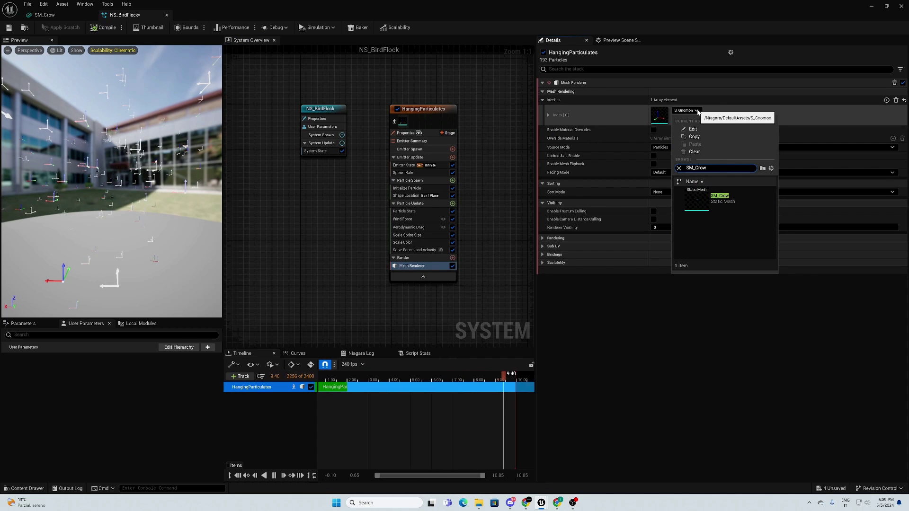
pyautogui.click(719, 197)
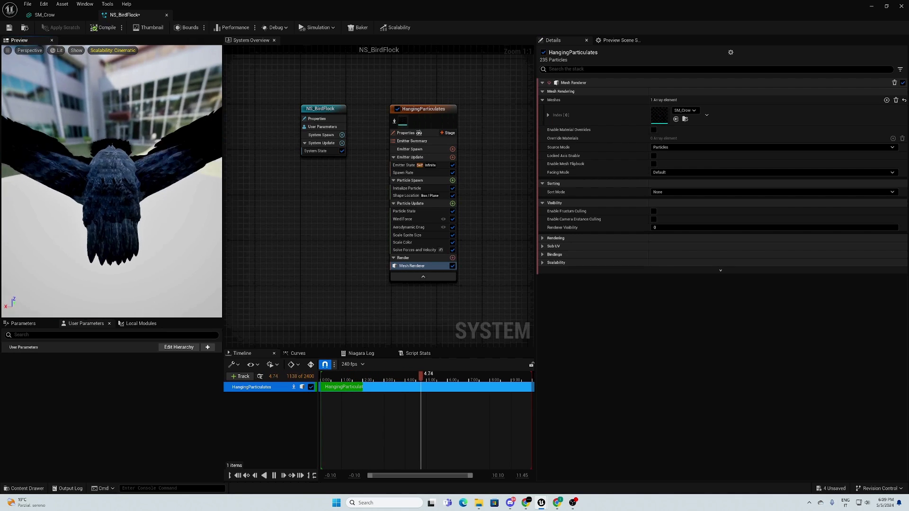
# In Initialize Particle, reset Sprite Size Mode and set Mesh Scale Mode to Uniform.
pyautogui.click(410, 189)
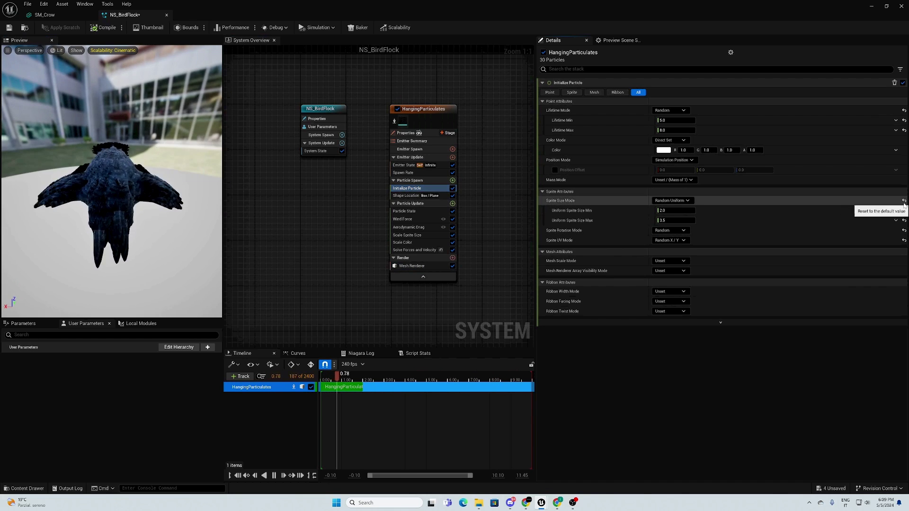
pyautogui.click(904, 201)
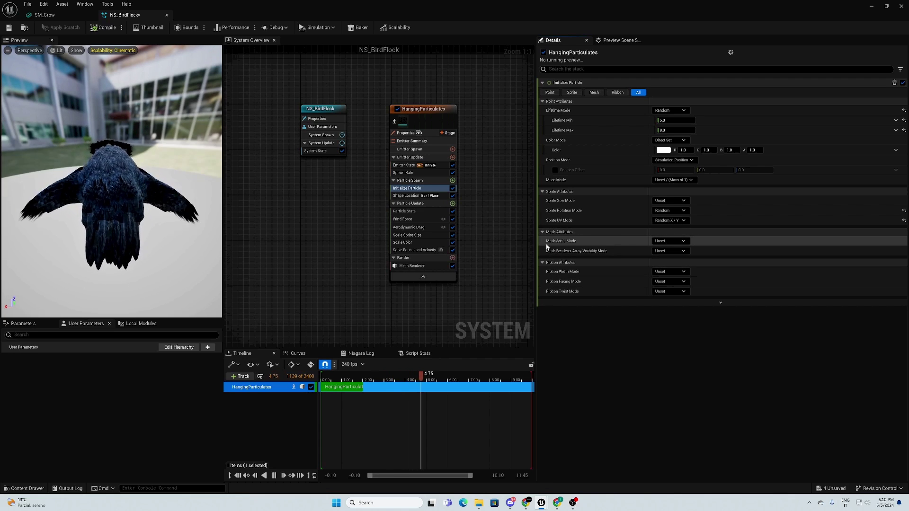
pyautogui.click(673, 241)
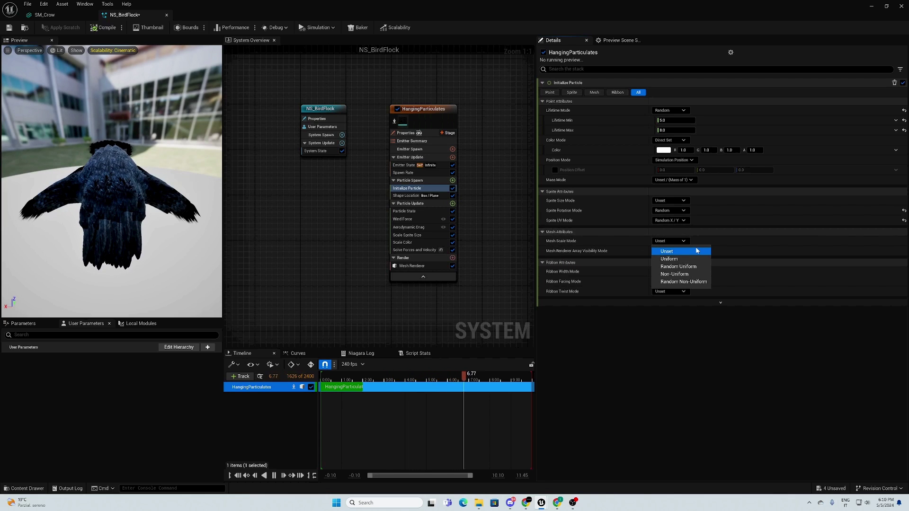
pyautogui.click(691, 260)
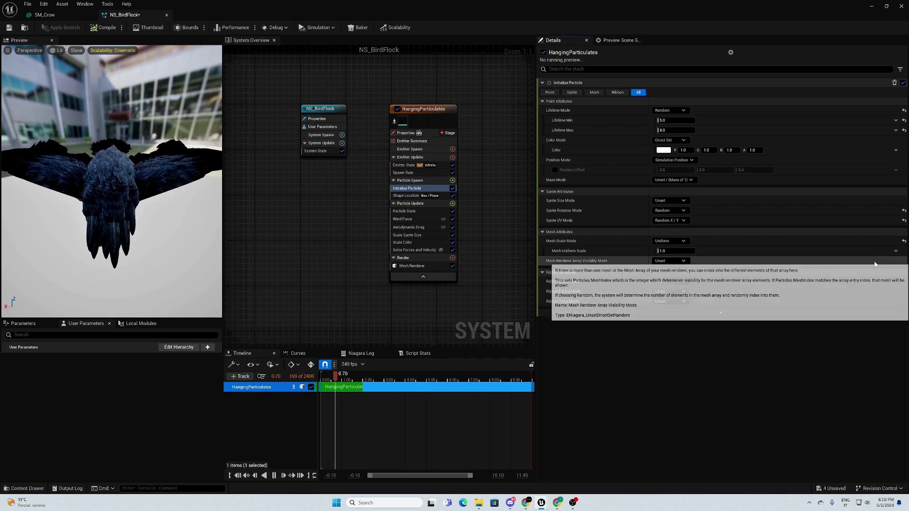
# Drive Mesh Uniform Scale with a Random Range Float, minimum 0.01.
pyautogui.click(895, 251)
pyautogui.write('rando')
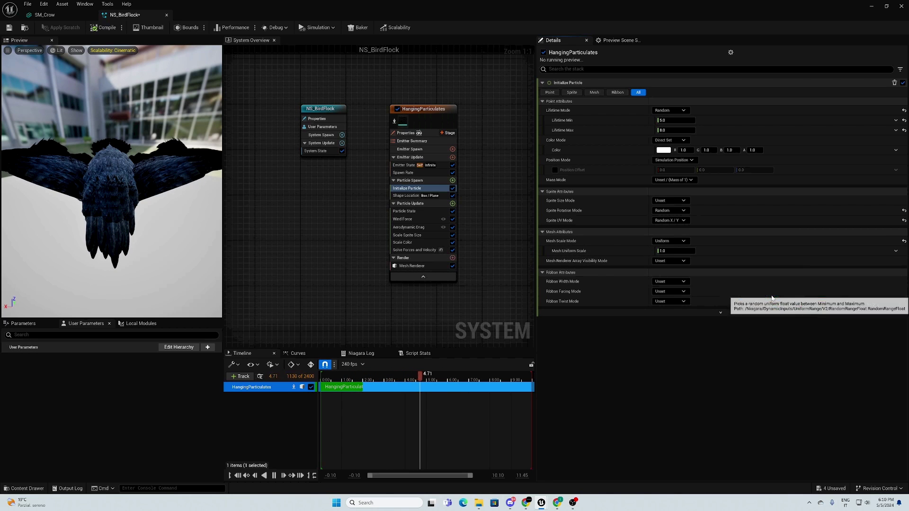
pyautogui.click(768, 297)
pyautogui.click(680, 261)
pyautogui.write('0.01')
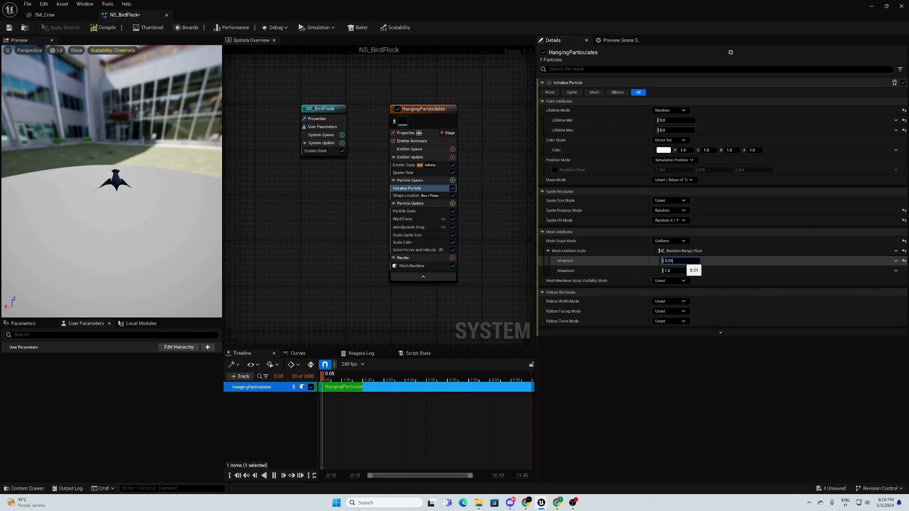
pyautogui.click(685, 273)
pyautogui.write('0')
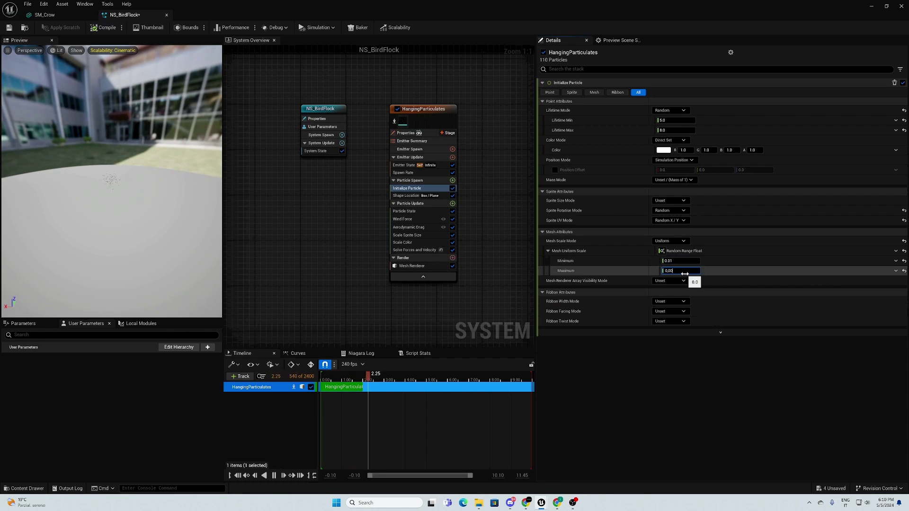
# Orbit and zoom the preview to inspect the small crow flock around the building.
pyautogui.moveTo(128, 151); pyautogui.dragTo(175, 156)
pyautogui.scroll(8, 147, 154)
pyautogui.moveTo(143, 197); pyautogui.dragTo(201, 218)
pyautogui.moveTo(143, 197); pyautogui.dragTo(88, 195)
pyautogui.moveTo(146, 147); pyautogui.dragTo(125, 138)
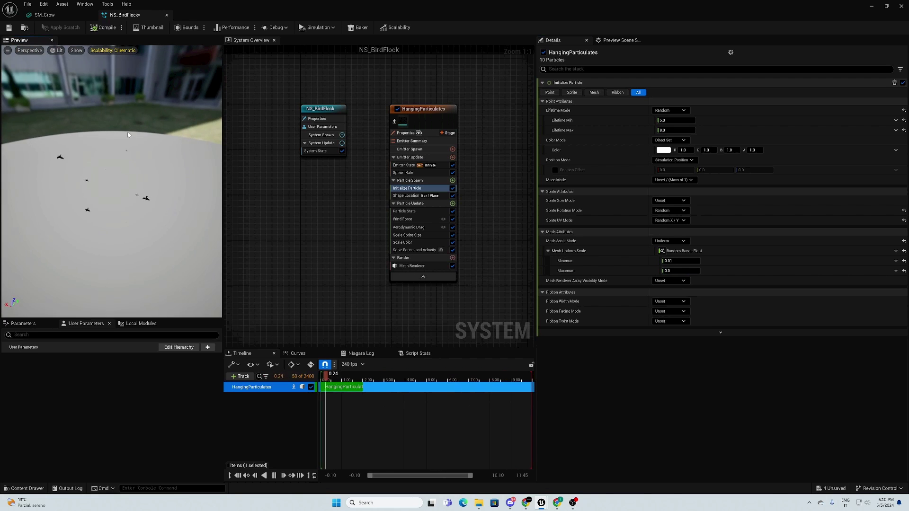
pyautogui.moveTo(63, 182); pyautogui.dragTo(72, 151)
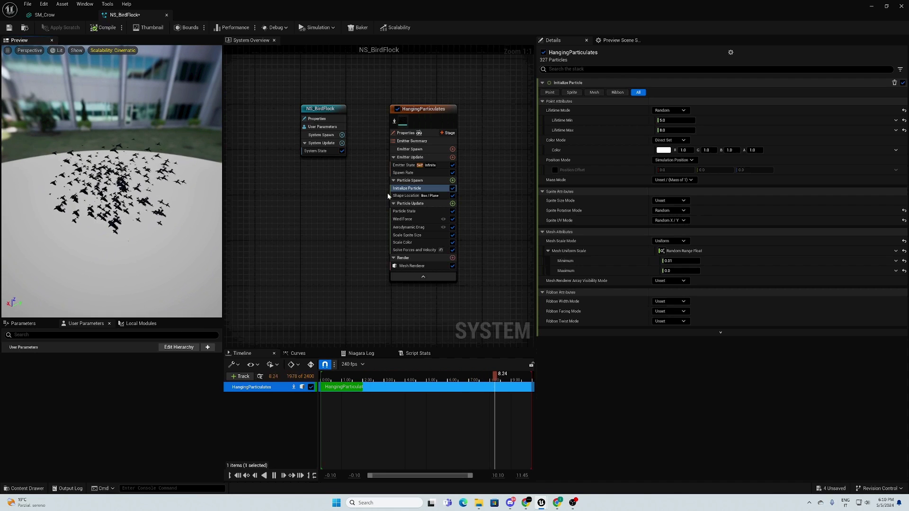
# Swap the Spawn Rate module for a Spawn Burst Instantaneous burst of 100 crows.
pyautogui.click(428, 173)
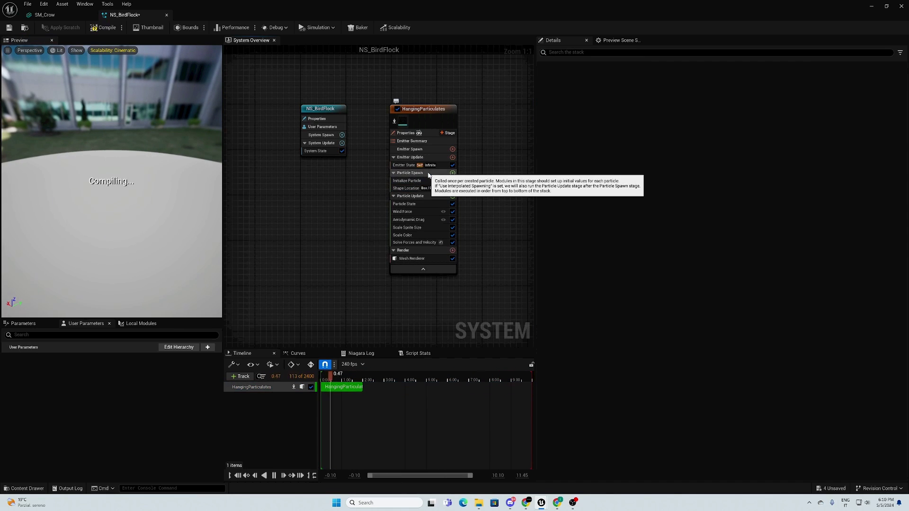
pyautogui.click(452, 158)
pyautogui.write('spaw')
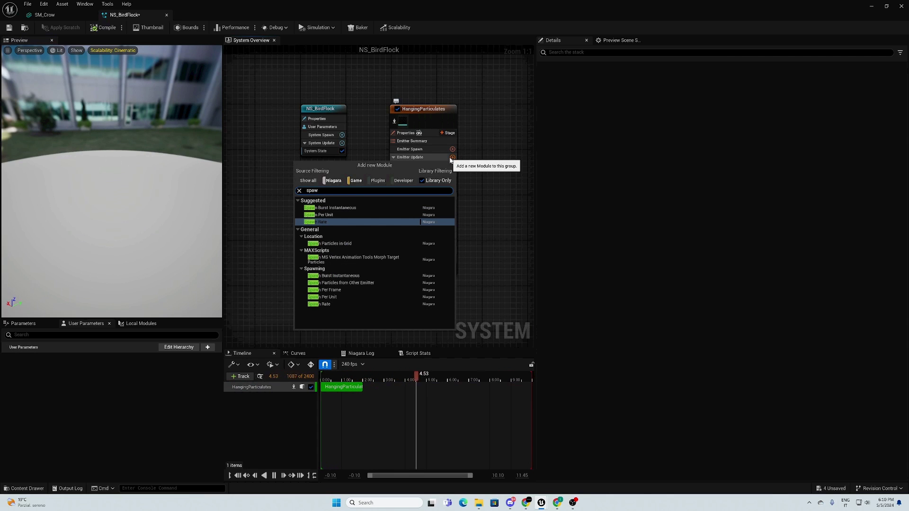
pyautogui.click(357, 208)
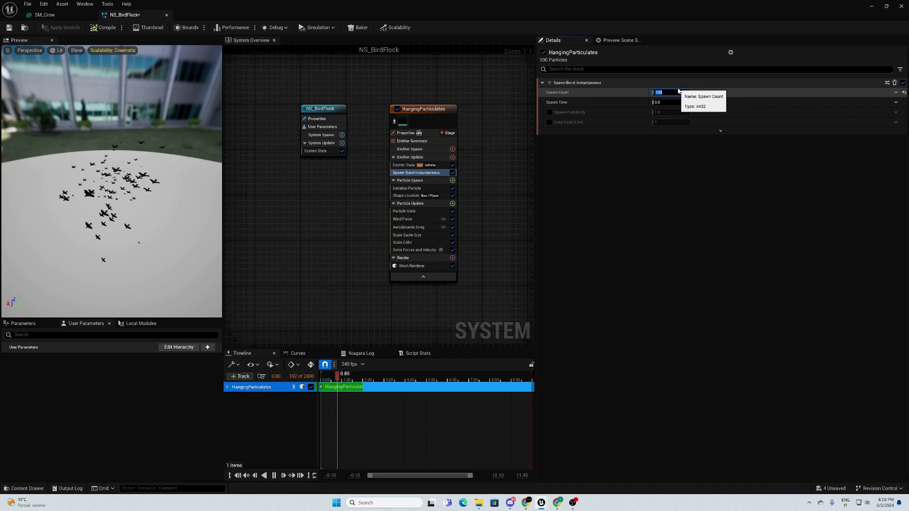
pyautogui.moveTo(93, 216); pyautogui.dragTo(175, 282)
pyautogui.moveTo(126, 211); pyautogui.dragTo(152, 167)
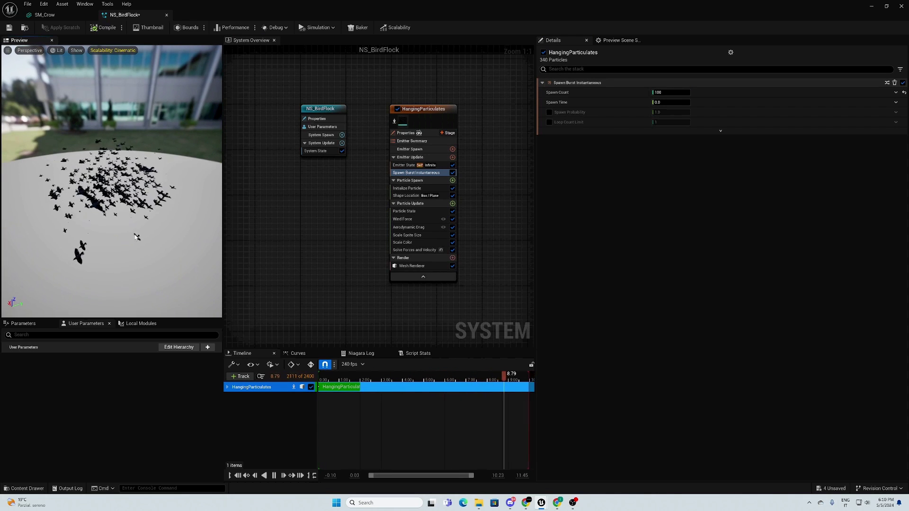
pyautogui.click(409, 169)
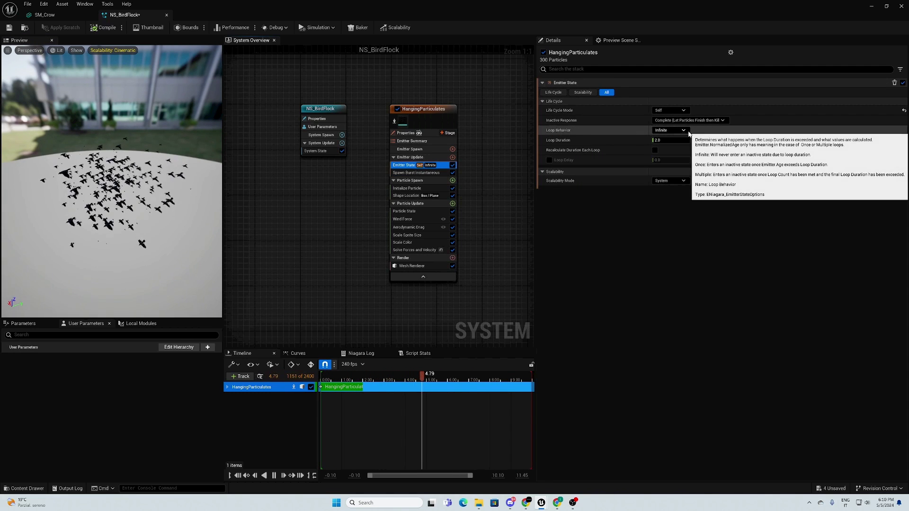
# Set Emitter State loop behavior to Once and uncheck Kill Particles When Lifetime Has Elapsed.
pyautogui.click(670, 131)
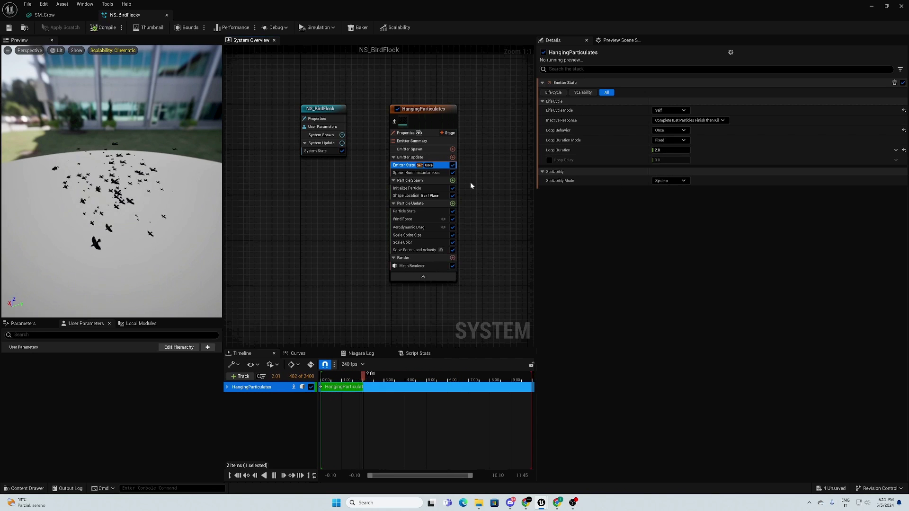
pyautogui.click(420, 212)
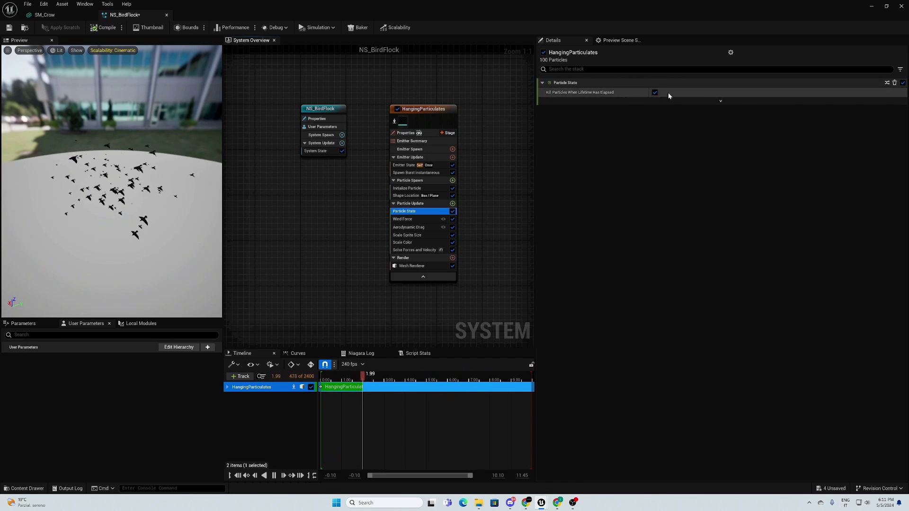
pyautogui.click(655, 93)
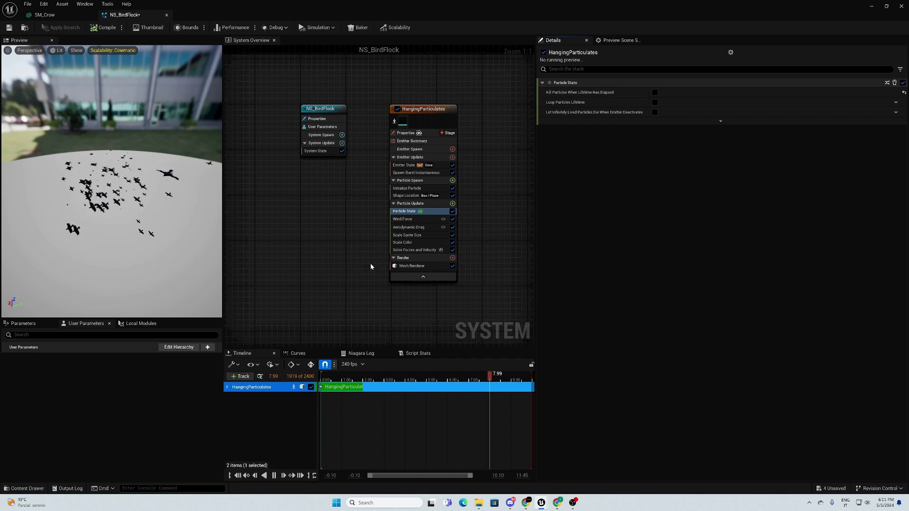
pyautogui.moveTo(122, 101); pyautogui.dragTo(189, 118)
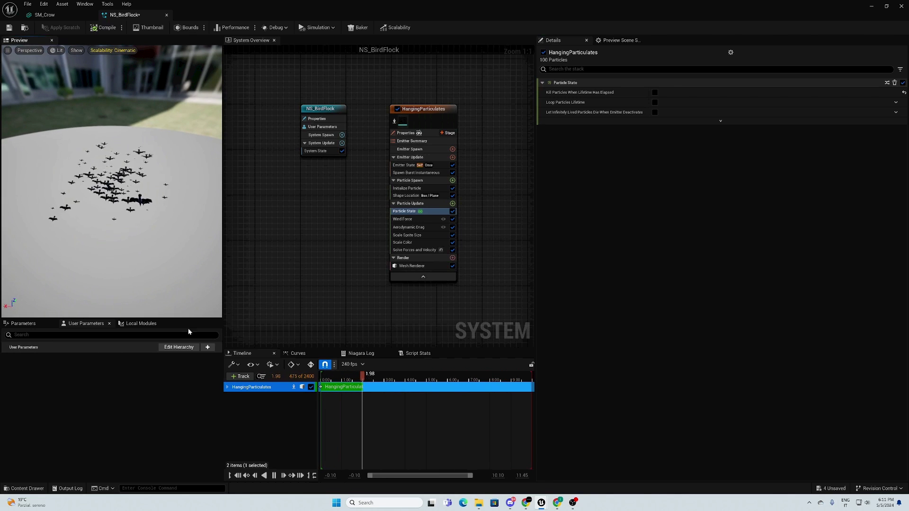
# Delete Wind Force, Aerodynamic Drag, Scale Sprite Size and Scale Color from Particle Update.
pyautogui.click(410, 220)
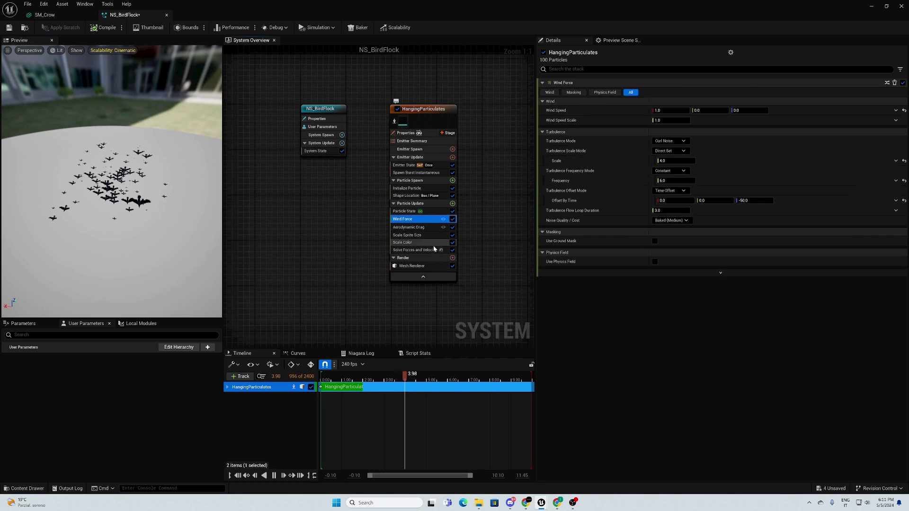
pyautogui.press('Delete')
pyautogui.click(417, 222)
pyautogui.press('Delete')
pyautogui.click(414, 221)
pyautogui.press('Delete')
pyautogui.click(411, 219)
pyautogui.press('Delete')
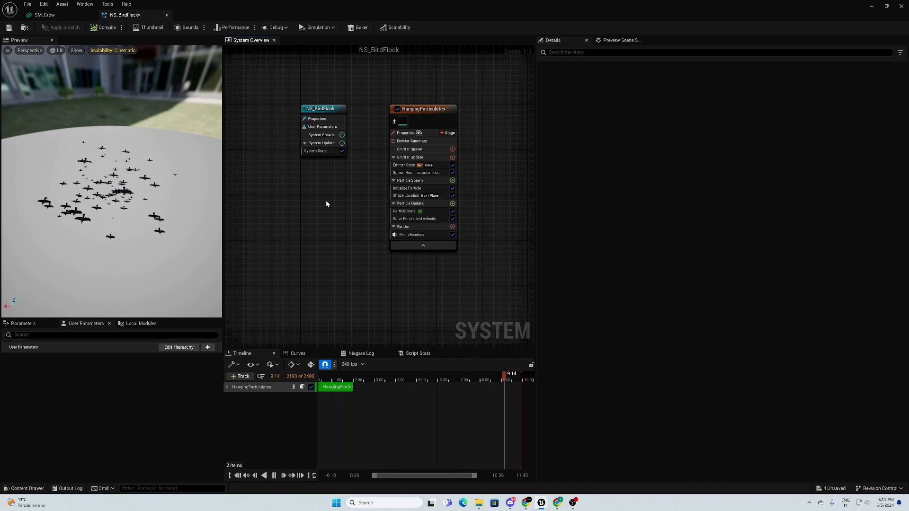
# Add a Vortex Force module to Particle Update.
pyautogui.click(452, 204)
pyautogui.write('v')
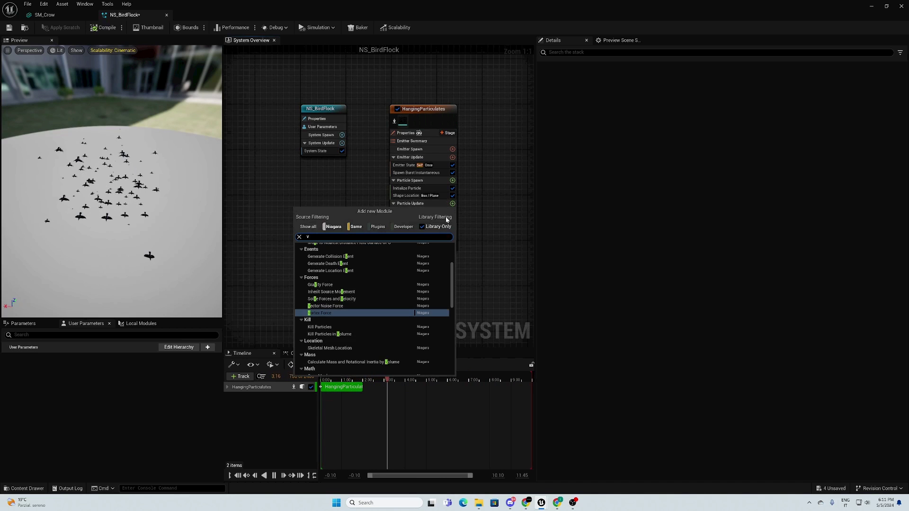
pyautogui.write('ort')
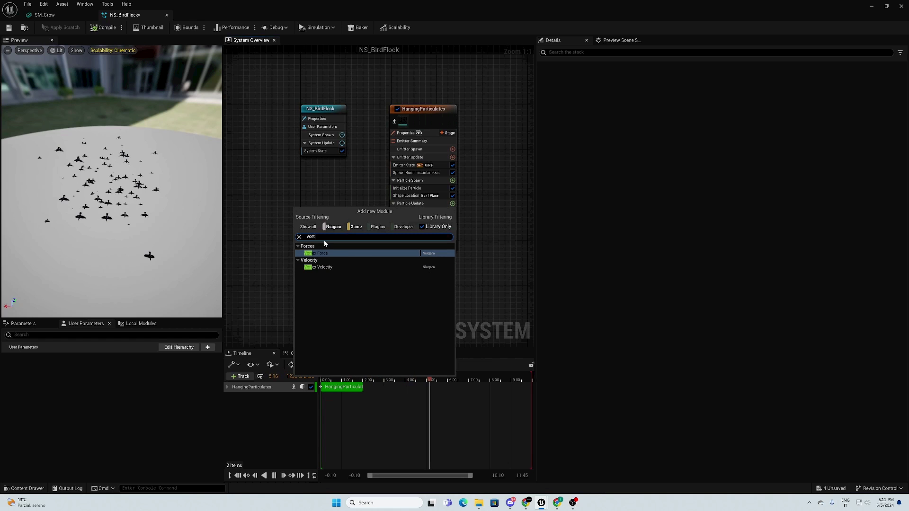
pyautogui.click(332, 255)
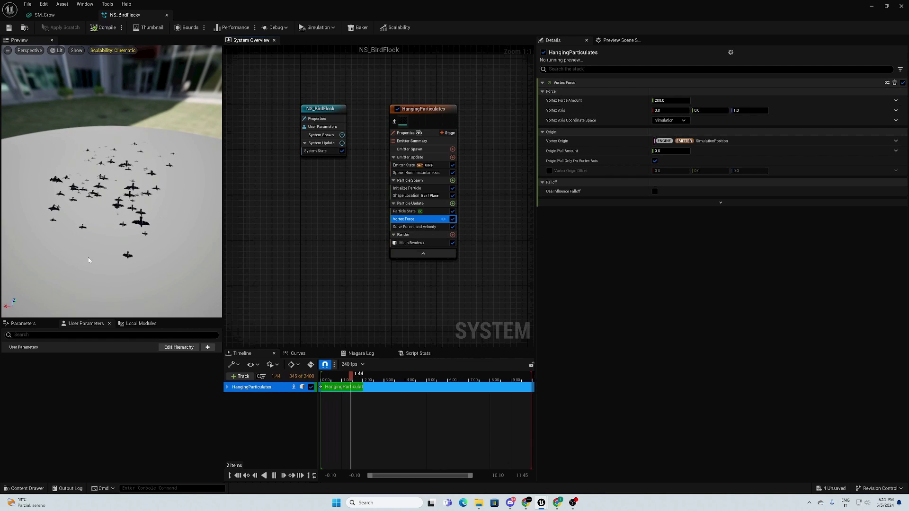
pyautogui.moveTo(132, 185); pyautogui.dragTo(71, 265)
pyautogui.moveTo(162, 201); pyautogui.dragTo(162, 242, button='right')
pyautogui.moveTo(86, 212); pyautogui.dragTo(142, 142)
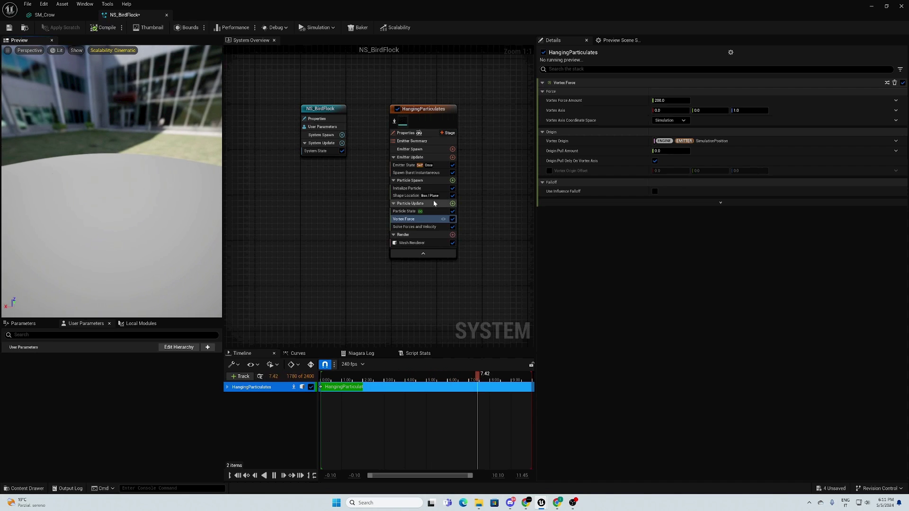
# Add a Drag module to Particle Update and set Drag to 12.
pyautogui.click(452, 204)
pyautogui.write('drag')
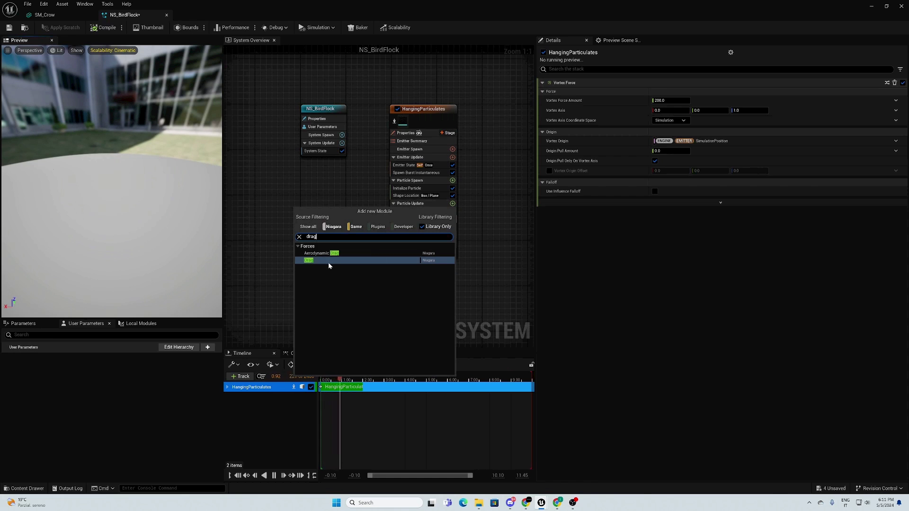
pyautogui.click(330, 262)
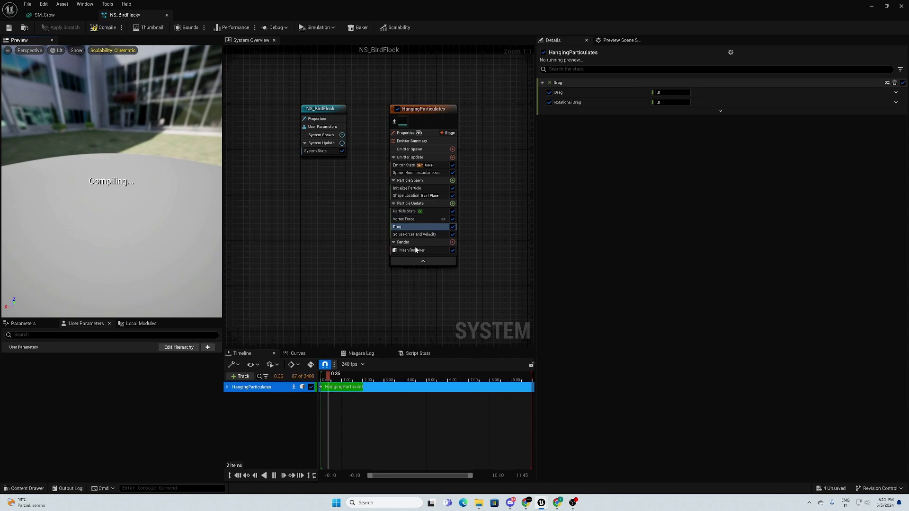
pyautogui.moveTo(144, 192); pyautogui.dragTo(145, 232)
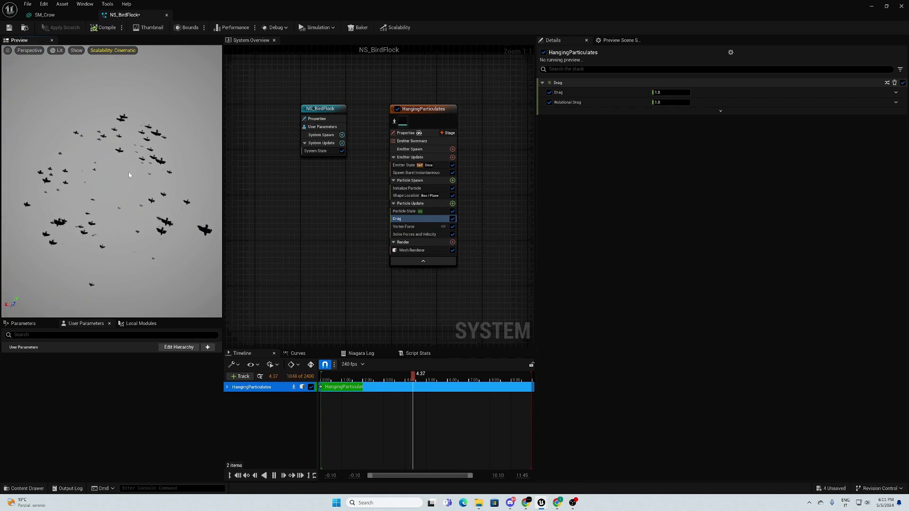
pyautogui.moveTo(128, 175); pyautogui.dragTo(165, 154)
pyautogui.scroll(-5, 166, 189)
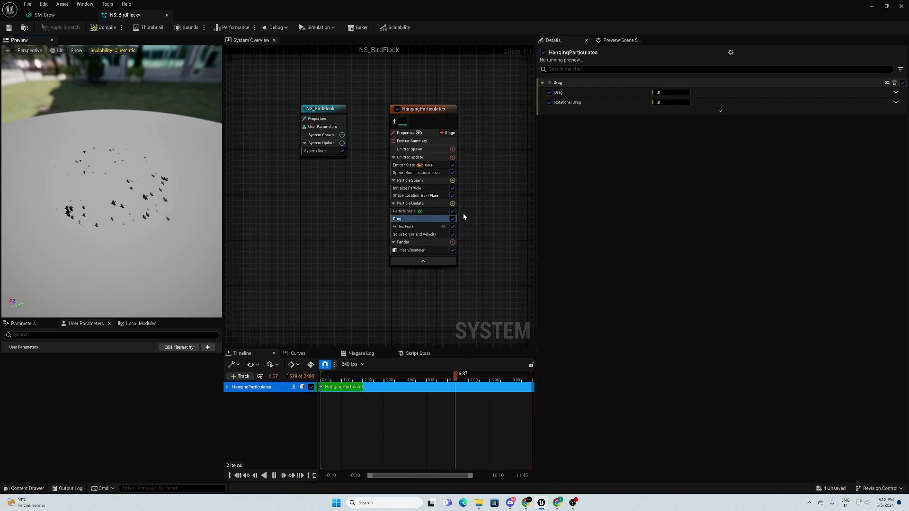
pyautogui.click(669, 92)
pyautogui.write('12')
# Select Vortex Force and begin editing its Vortex Force Amount.
pyautogui.moveTo(123, 180); pyautogui.dragTo(206, 190)
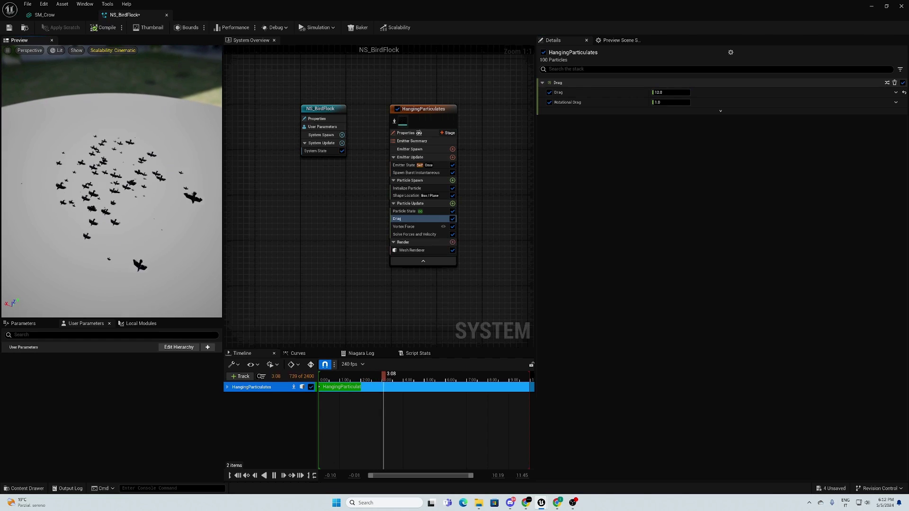
pyautogui.click(403, 226)
pyautogui.click(681, 100)
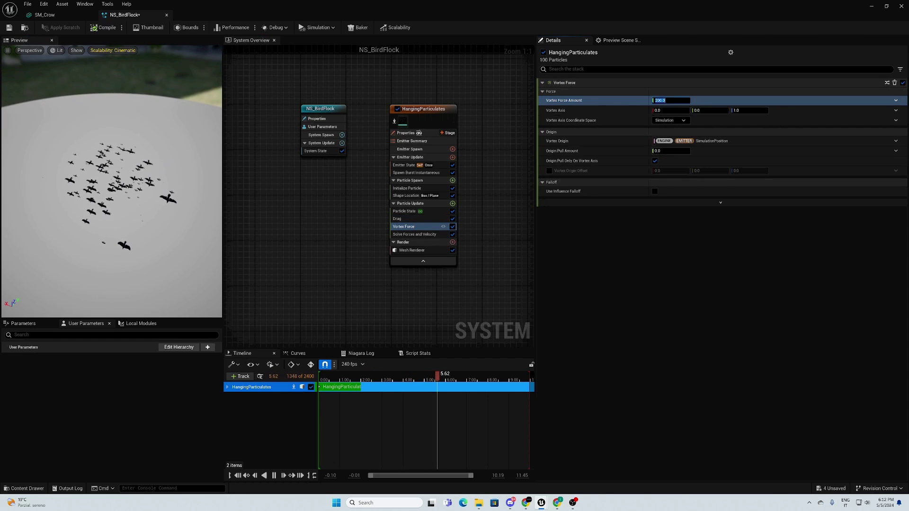
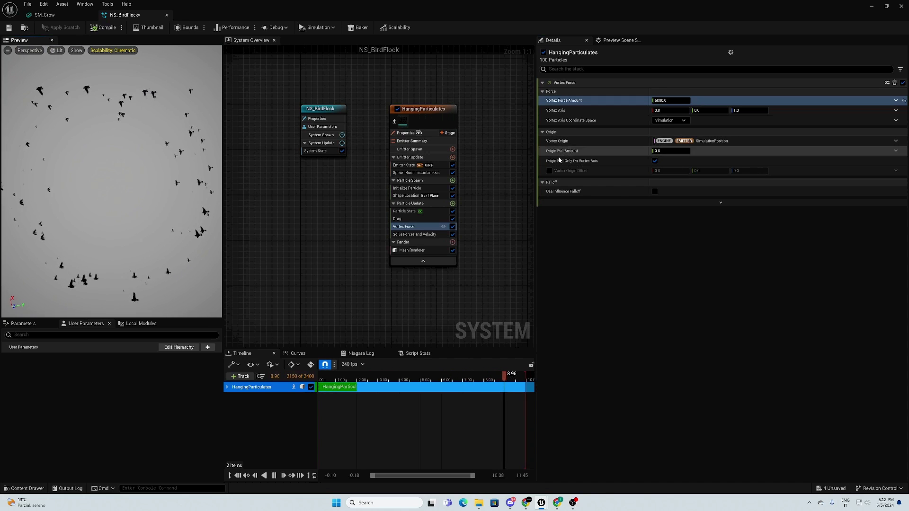
# Try a Vortex Force Origin Pull Amount of -500, then set it back to 0.0.
pyautogui.click(675, 152)
pyautogui.write('-50')
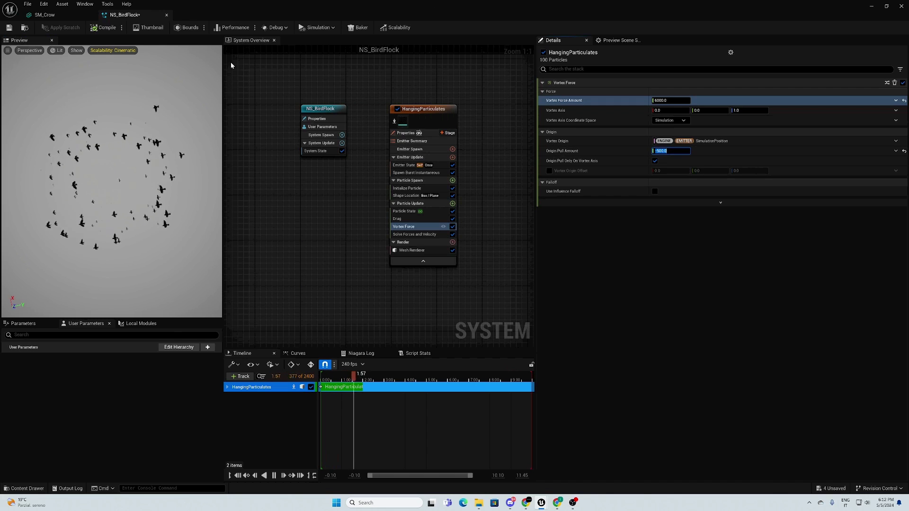
pyautogui.moveTo(114, 212); pyautogui.dragTo(116, 184)
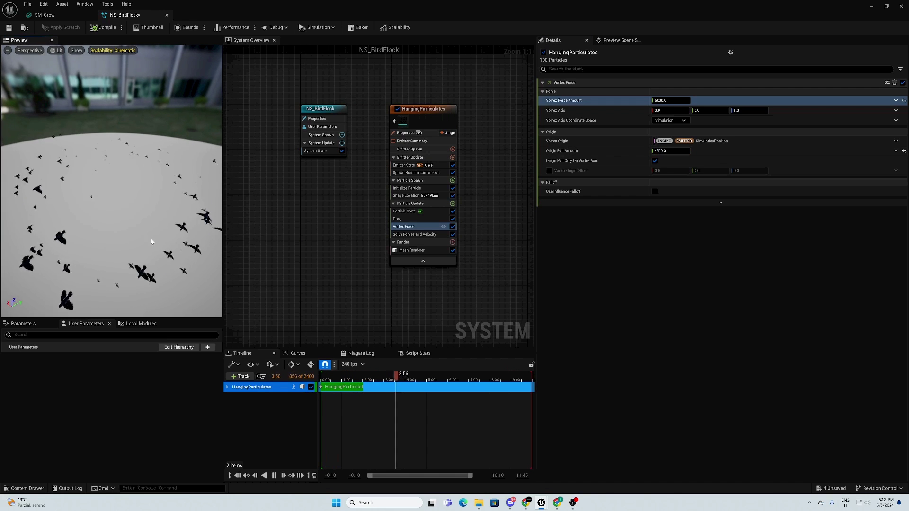
pyautogui.moveTo(152, 242)
pyautogui.mouseDown()
pyautogui.moveTo(153, 270)
pyautogui.moveTo(148, 229)
pyautogui.mouseUp()
pyautogui.click(671, 151)
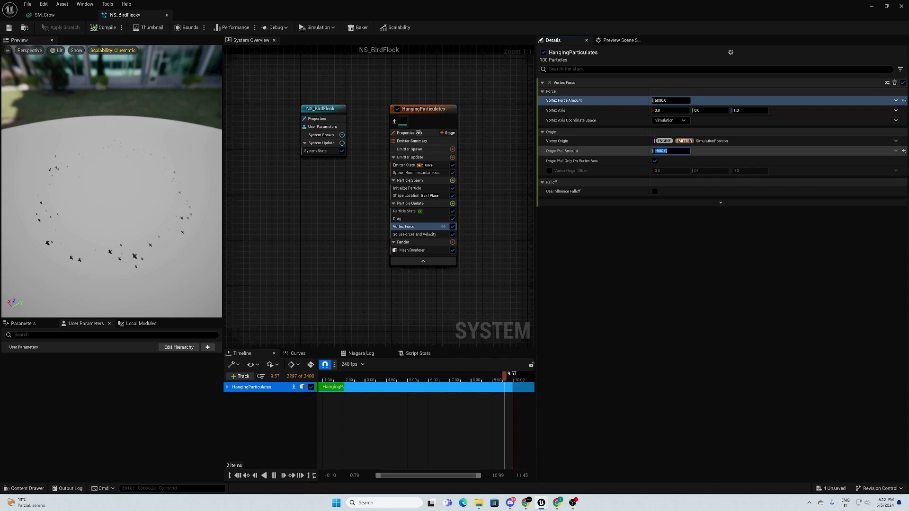
pyautogui.moveTo(156, 204); pyautogui.dragTo(178, 214)
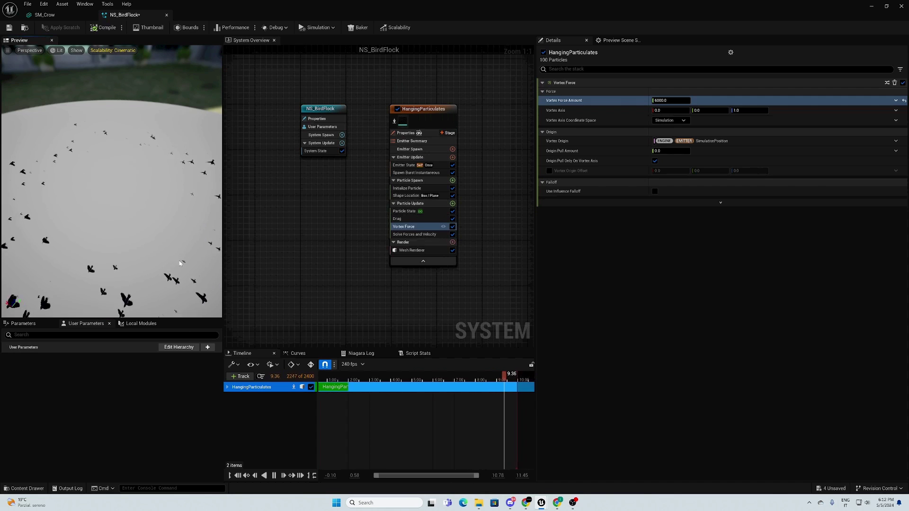
pyautogui.moveTo(180, 263); pyautogui.dragTo(156, 298)
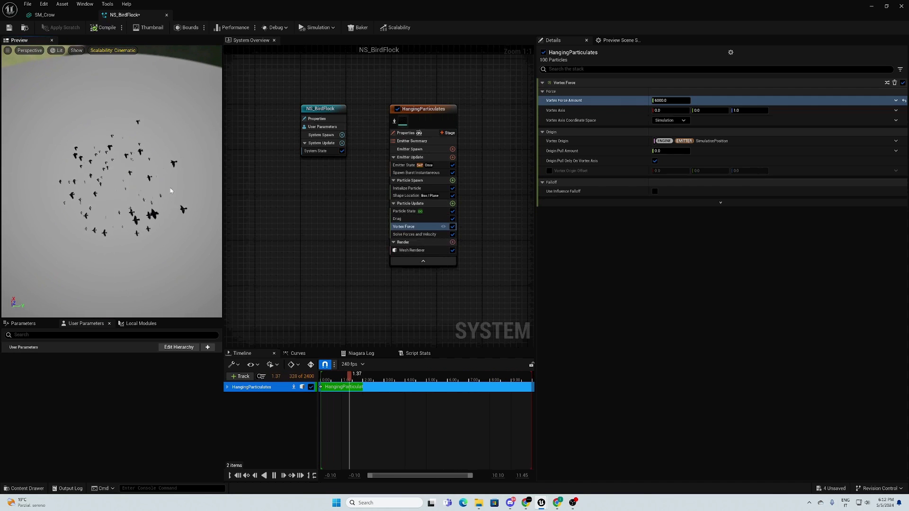
# Set the Mesh Renderer's Facing Mode from Default to Velocity.
pyautogui.click(411, 250)
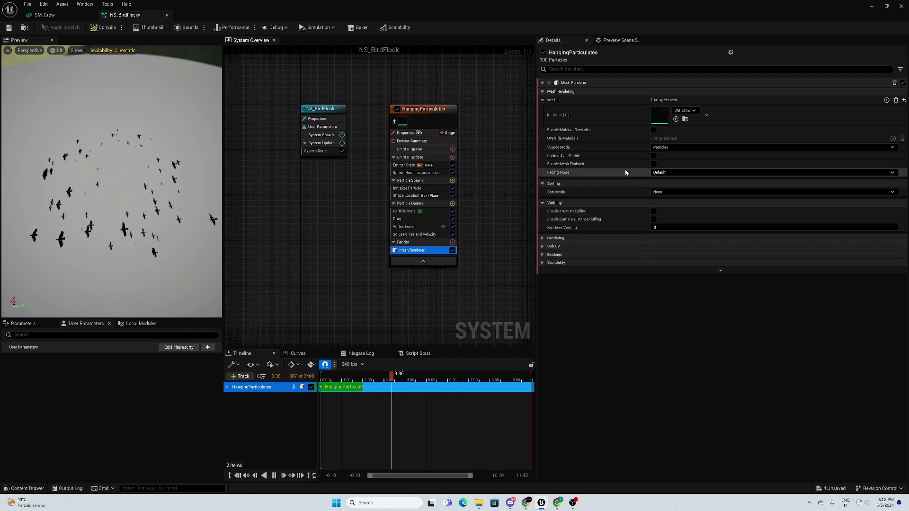
pyautogui.click(660, 172)
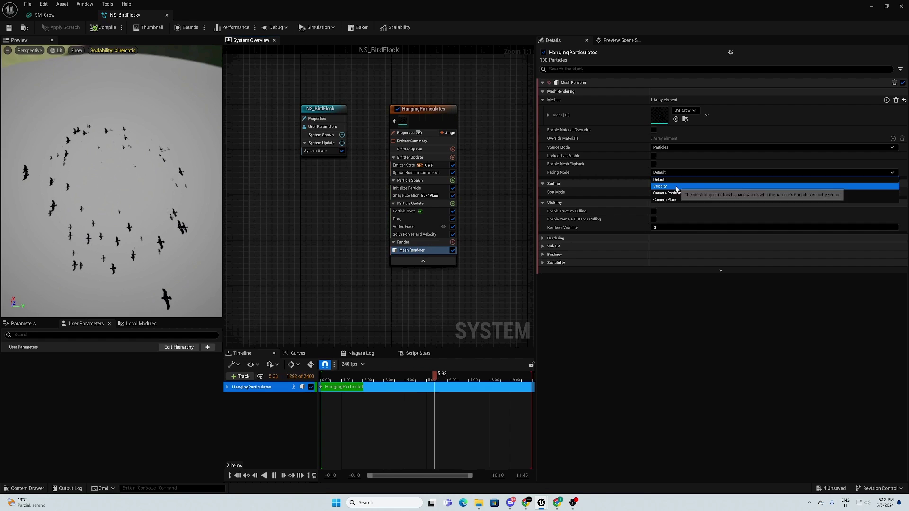
pyautogui.click(676, 186)
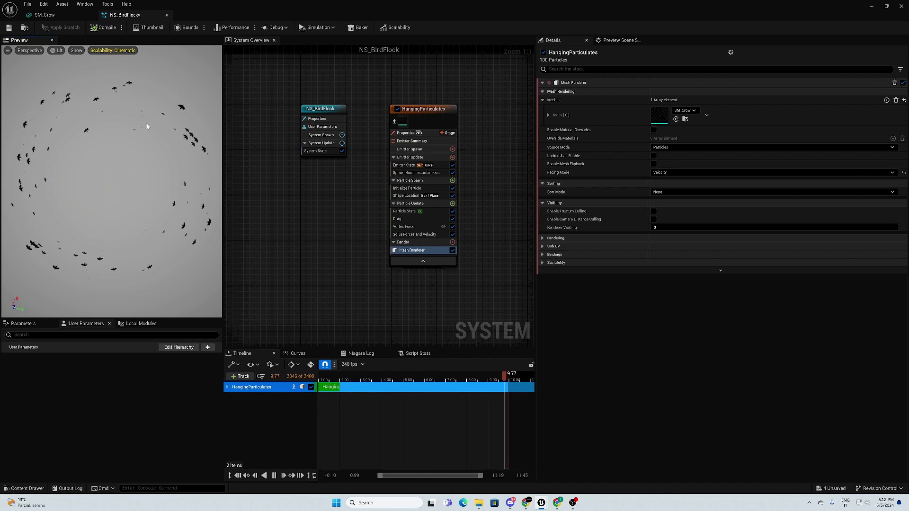
# Check the SM_Crow mesh asset, then return to NS_BirdFlock's Particle Spawn module list.
pyautogui.click(60, 17)
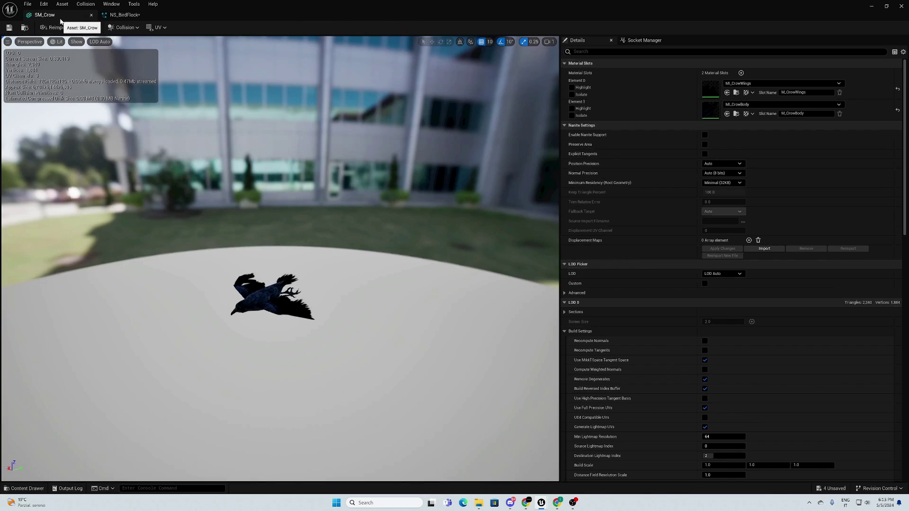
pyautogui.click(125, 15)
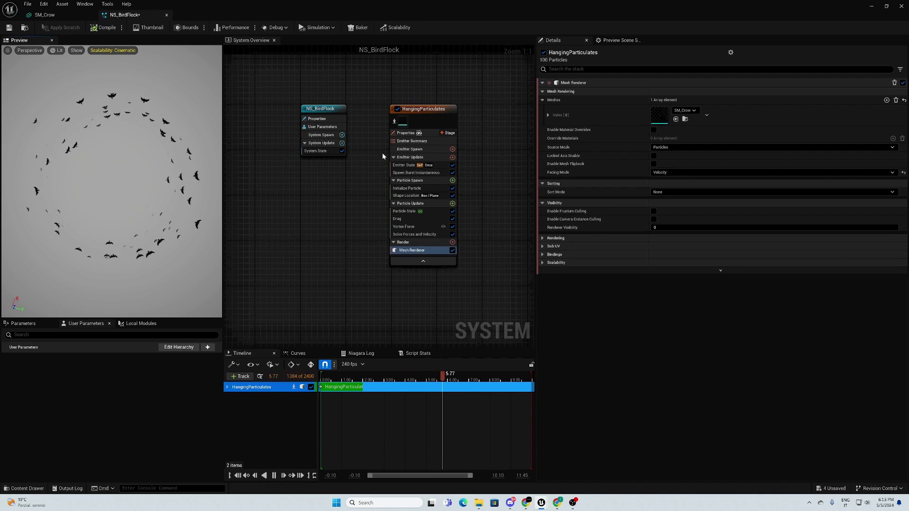
pyautogui.click(452, 180)
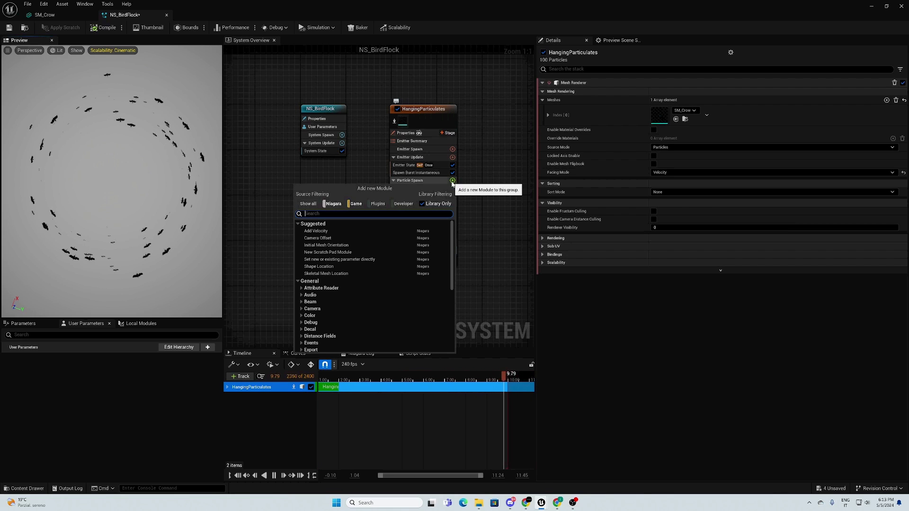
# Add Initial Mesh Orientation to Particle Spawn with Mesh Orientation Mode set to None.
pyautogui.write('mesh')
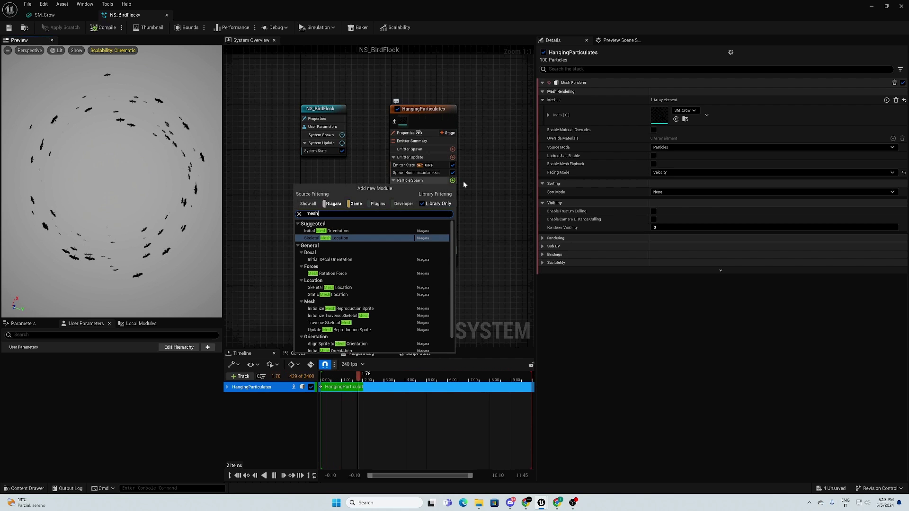
pyautogui.click(368, 231)
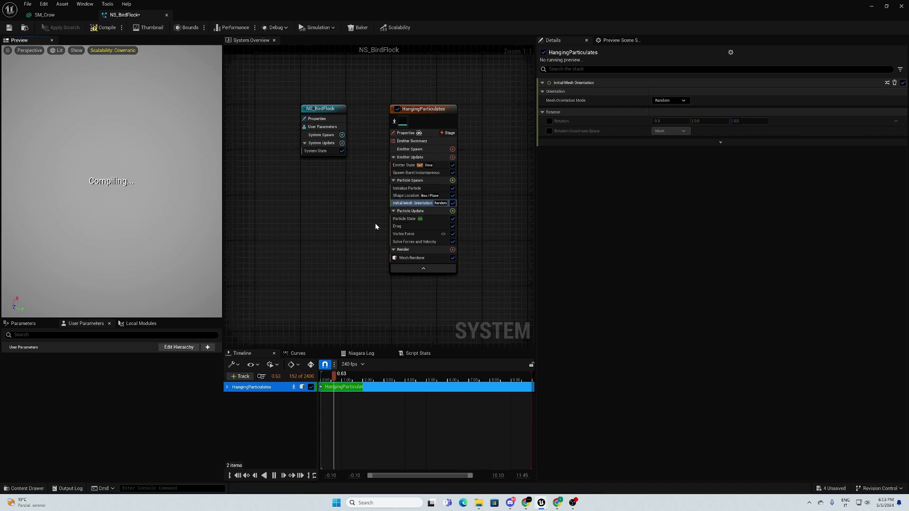
pyautogui.click(670, 100)
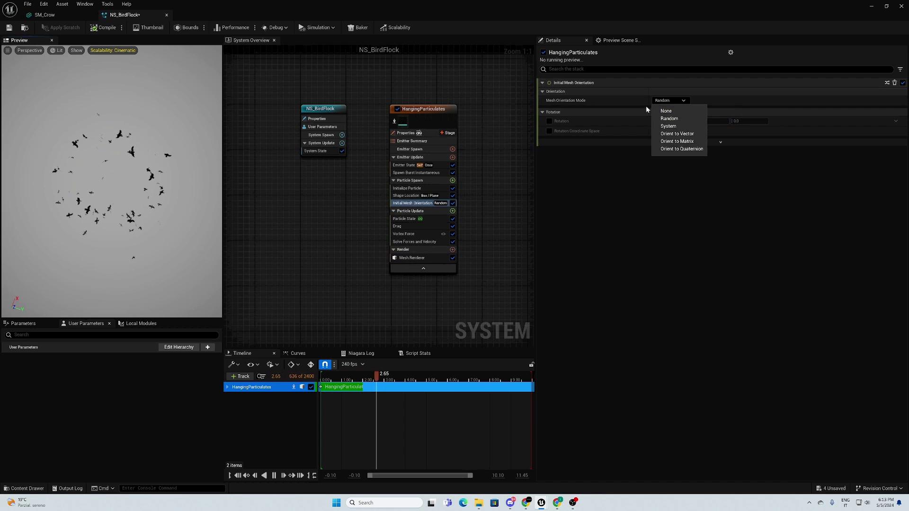
pyautogui.click(670, 112)
# Enable its Rotation and set the Z value to 0.35.
pyautogui.click(549, 121)
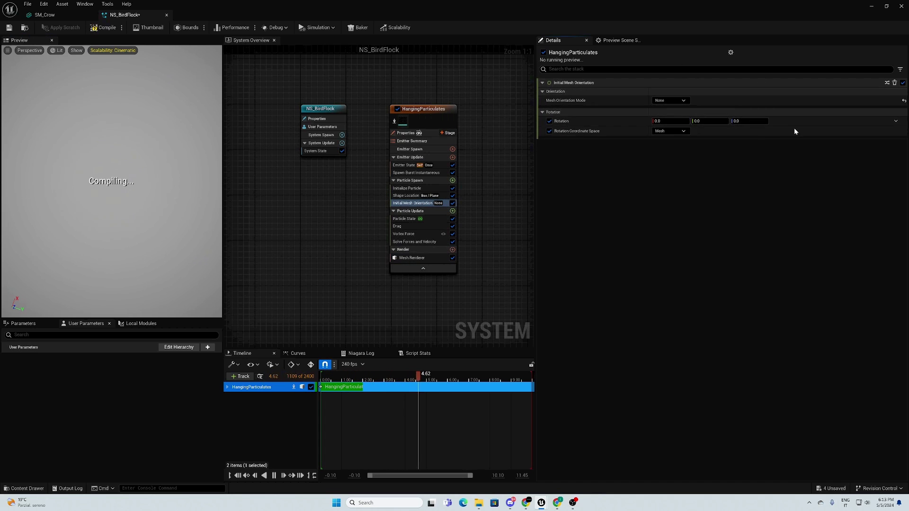
pyautogui.click(752, 121)
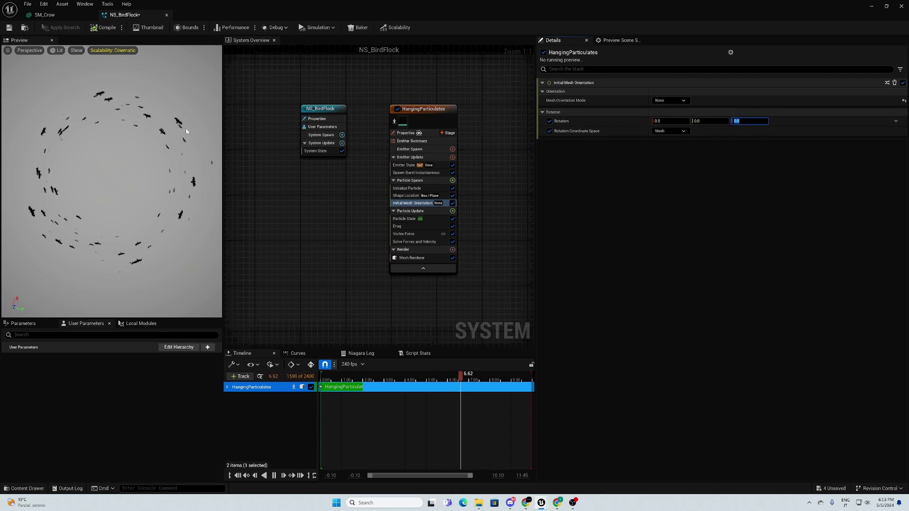
pyautogui.write('0')
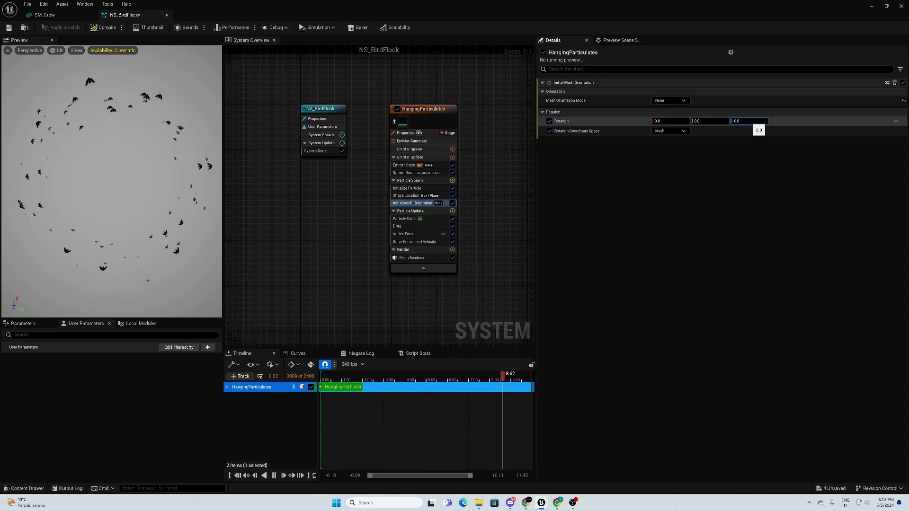
pyautogui.write('.35')
pyautogui.press('Return')
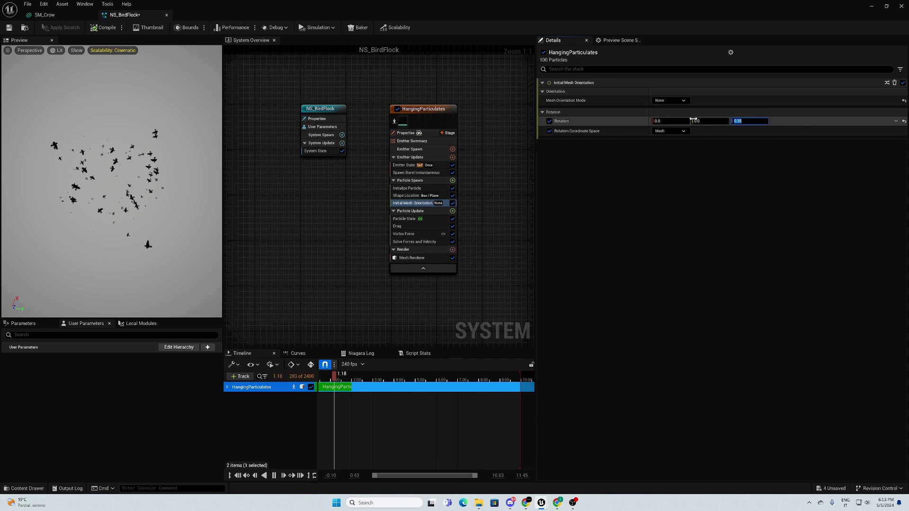
pyautogui.moveTo(152, 202); pyautogui.dragTo(154, 177)
pyautogui.scroll(3, 154, 190)
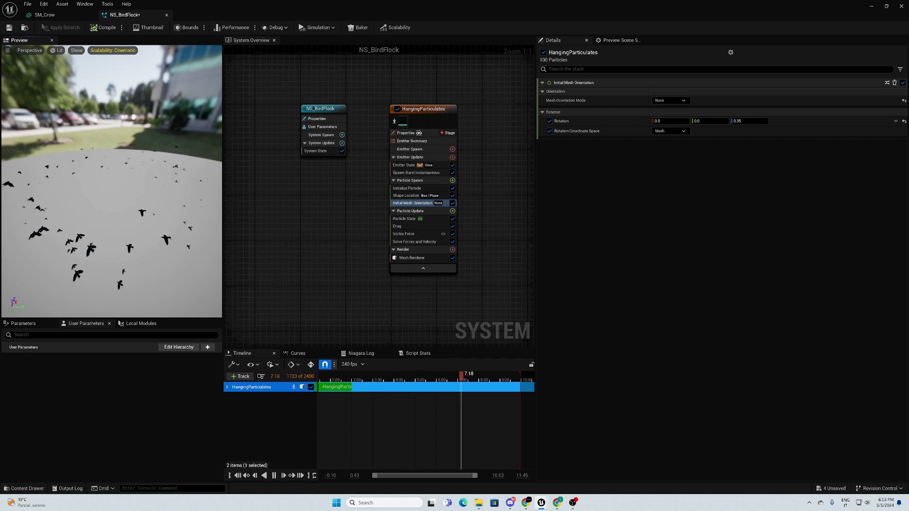
pyautogui.moveTo(106, 223); pyautogui.dragTo(117, 223)
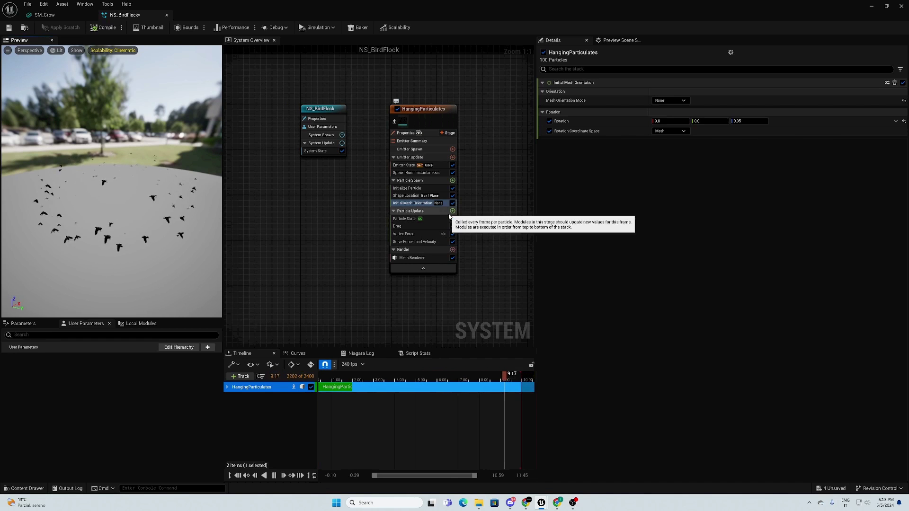
# Add a Point Force to Particle Update with Force Strength -4000 and Force Falloff Distance 25000.
pyautogui.click(453, 212)
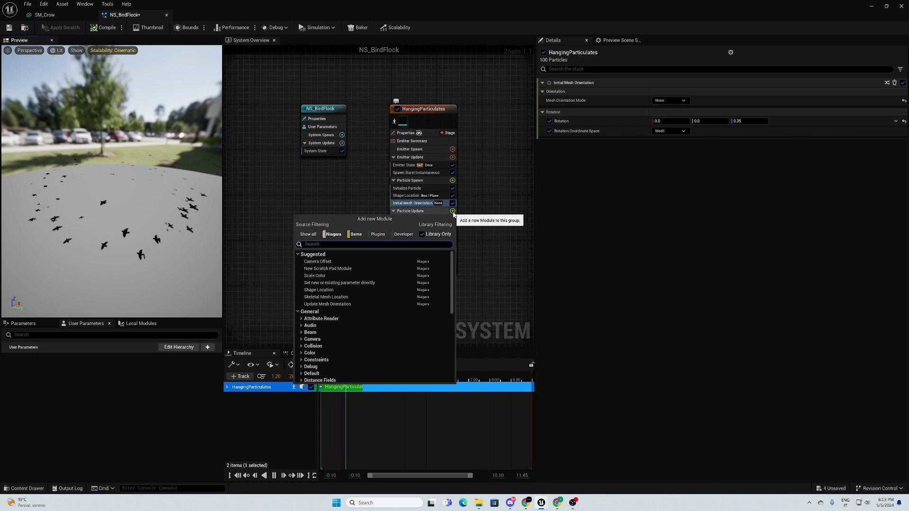
pyautogui.write('point fo')
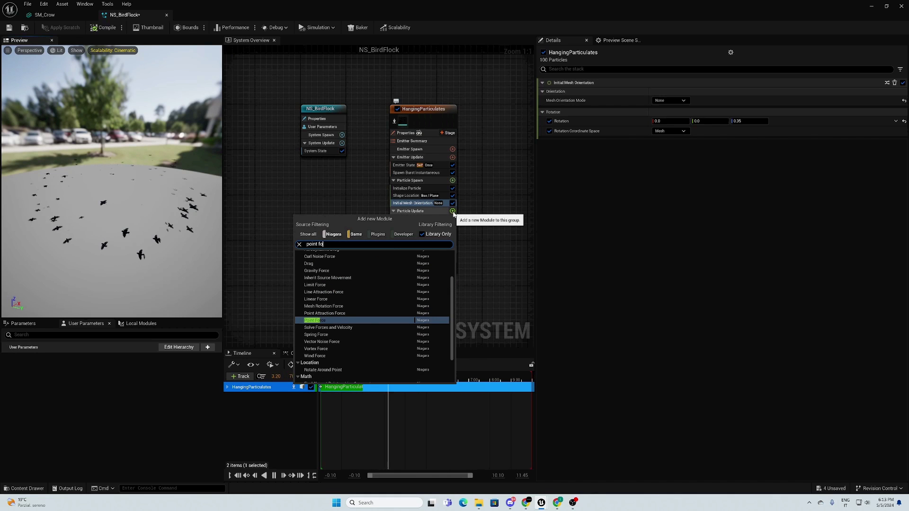
pyautogui.click(343, 321)
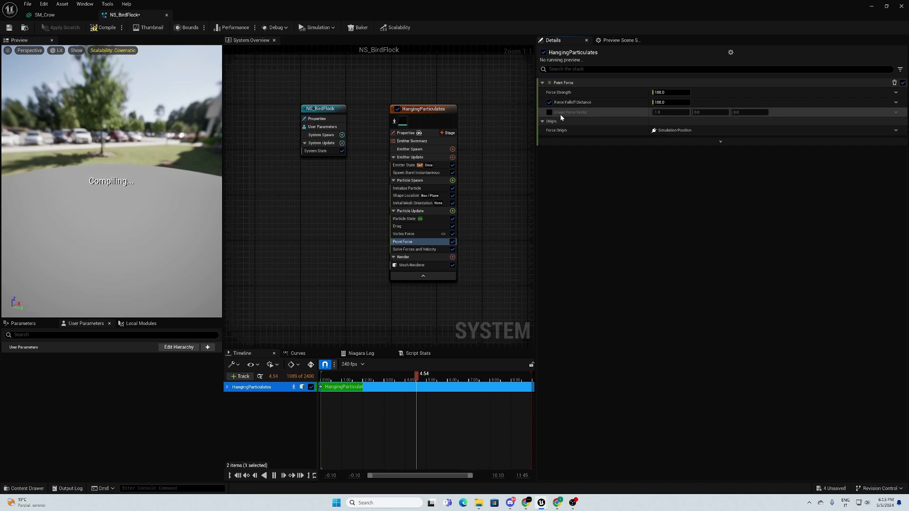
pyautogui.click(549, 103)
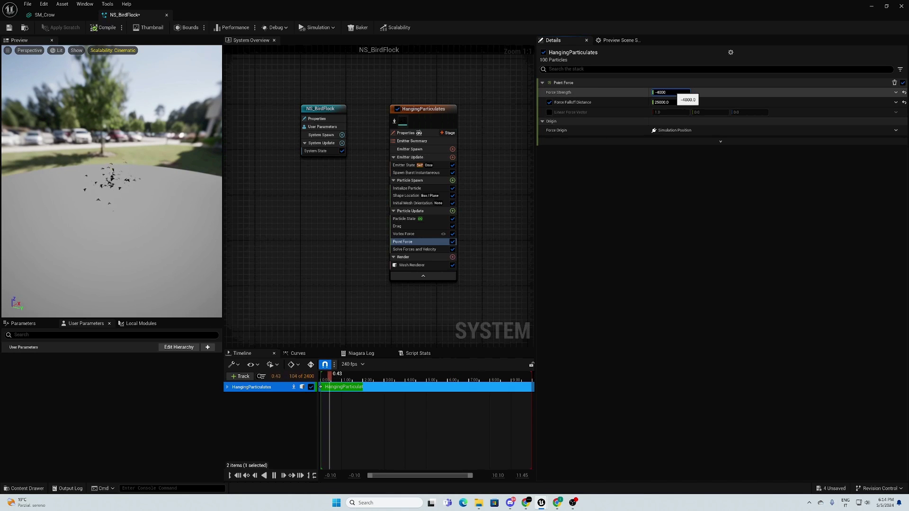
pyautogui.moveTo(138, 174)
pyautogui.mouseDown()
pyautogui.moveTo(133, 188)
pyautogui.moveTo(129, 164)
pyautogui.moveTo(140, 184)
pyautogui.mouseUp()
pyautogui.scroll(6, 134, 188)
pyautogui.scroll(-6, 127, 192)
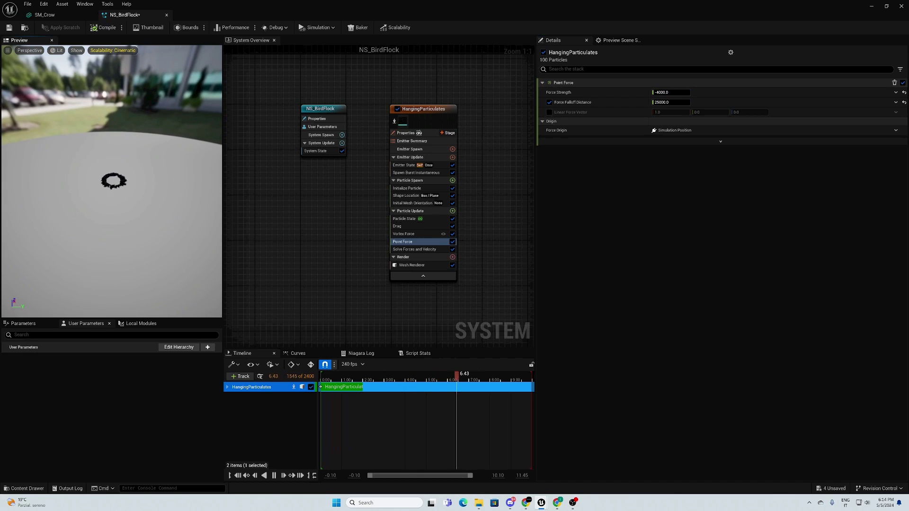
pyautogui.click(629, 132)
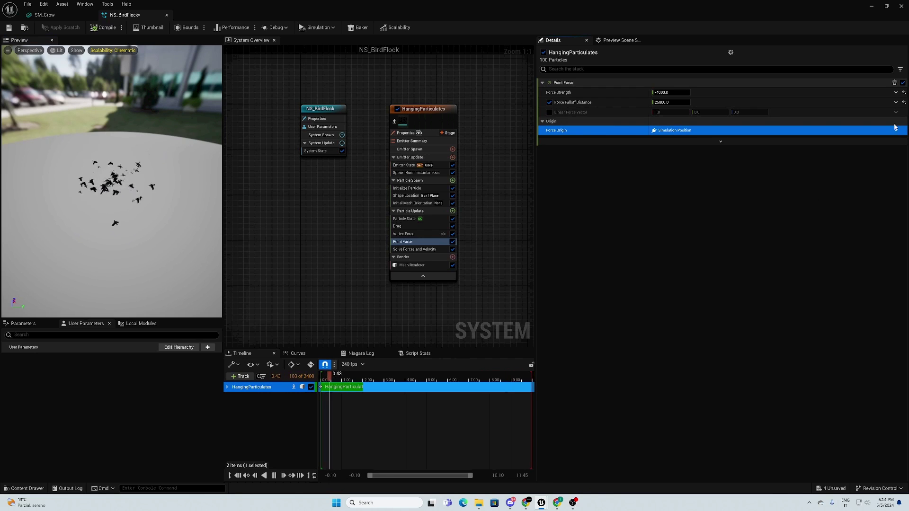
# Drive the Point Force origin with Add Vector to Position based on Engine Emitter SimulationPosition.
pyautogui.click(895, 131)
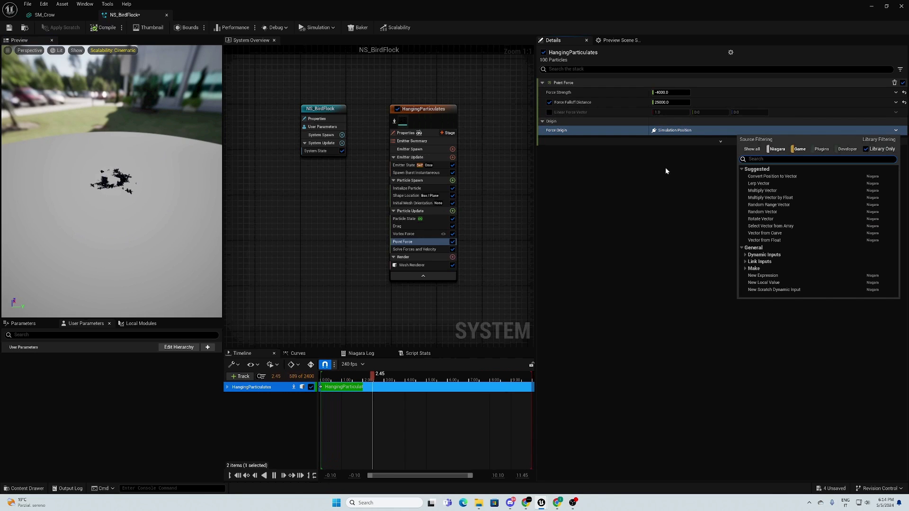
pyautogui.click(803, 176)
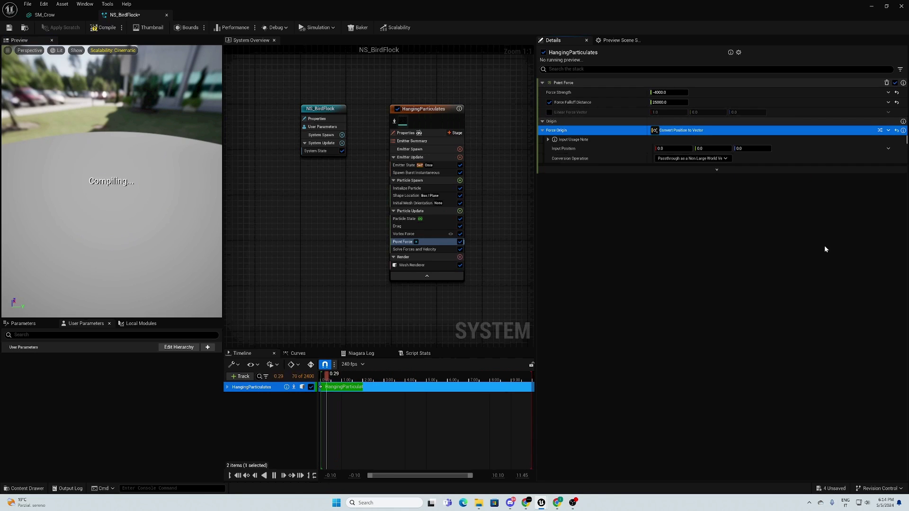
pyautogui.click(888, 149)
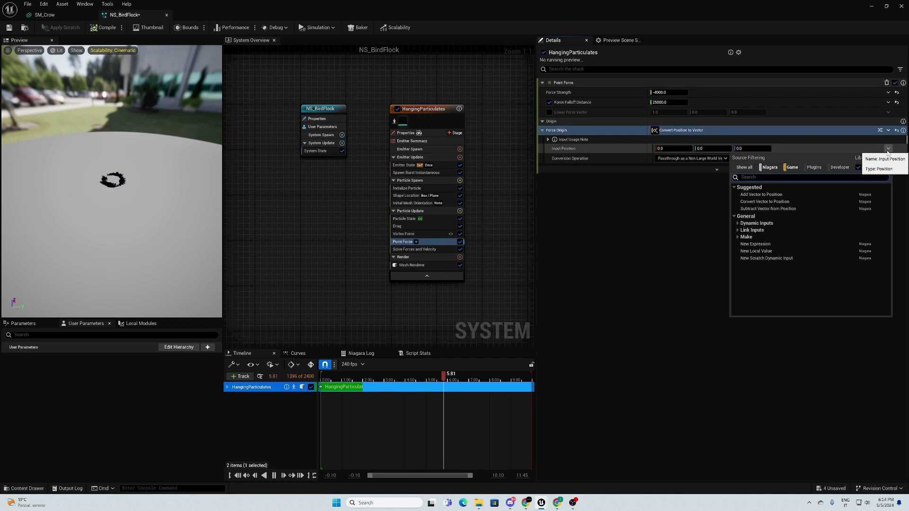
pyautogui.write('aDD')
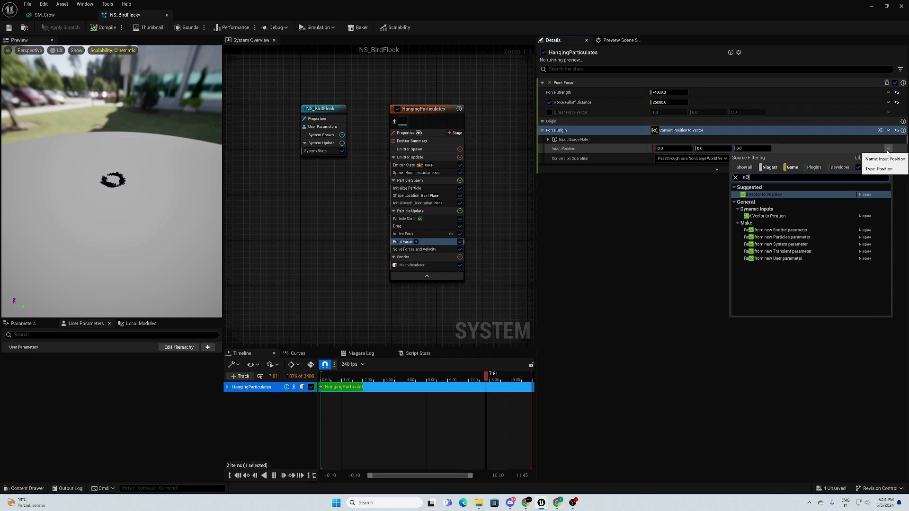
pyautogui.click(817, 194)
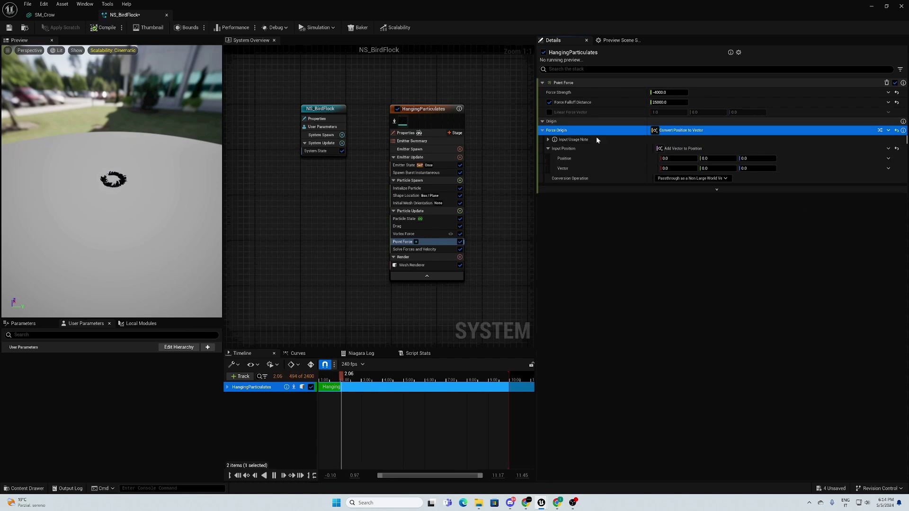
pyautogui.click(603, 158)
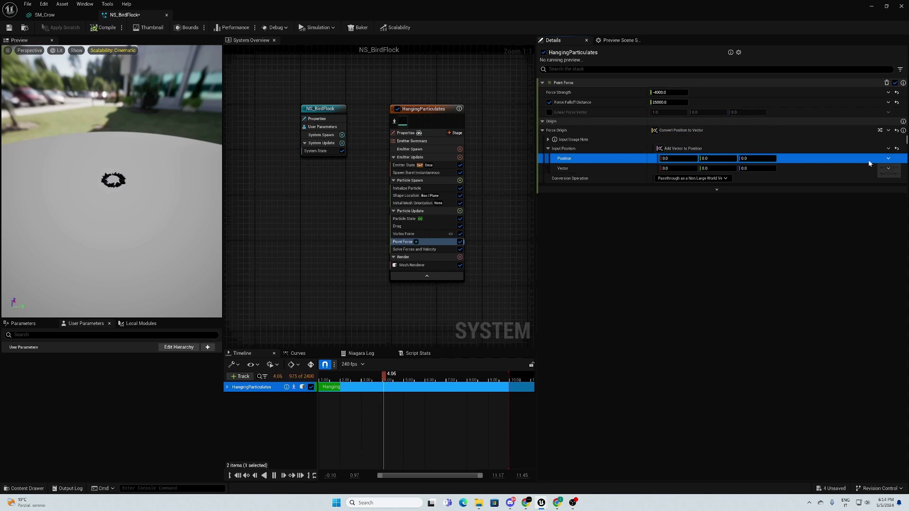
pyautogui.click(888, 159)
pyautogui.write('SIMUL')
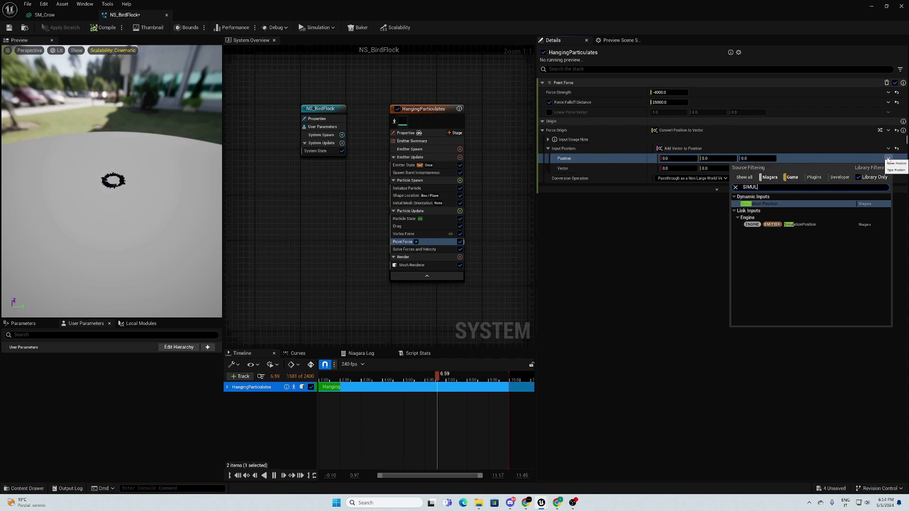
pyautogui.click(810, 224)
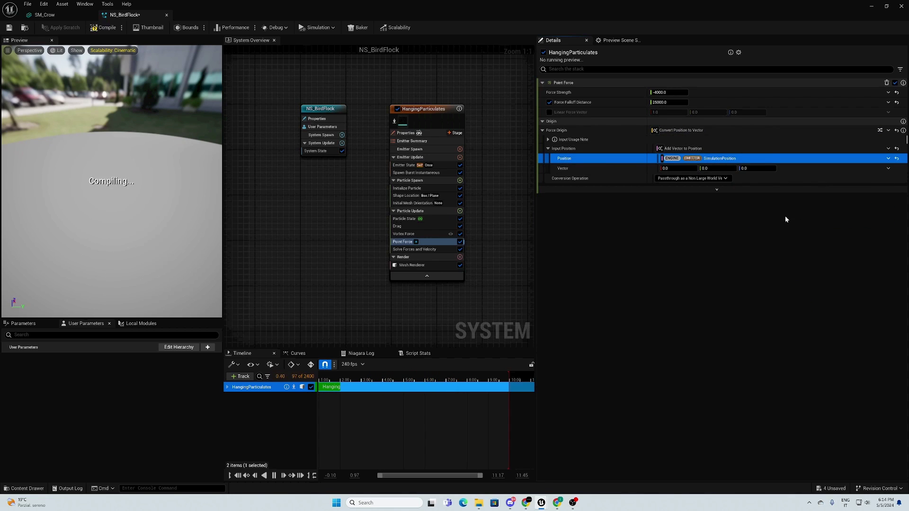
# Make the origin offset a Multiply Vector by Float whose Float is a Sine wave.
pyautogui.click(888, 169)
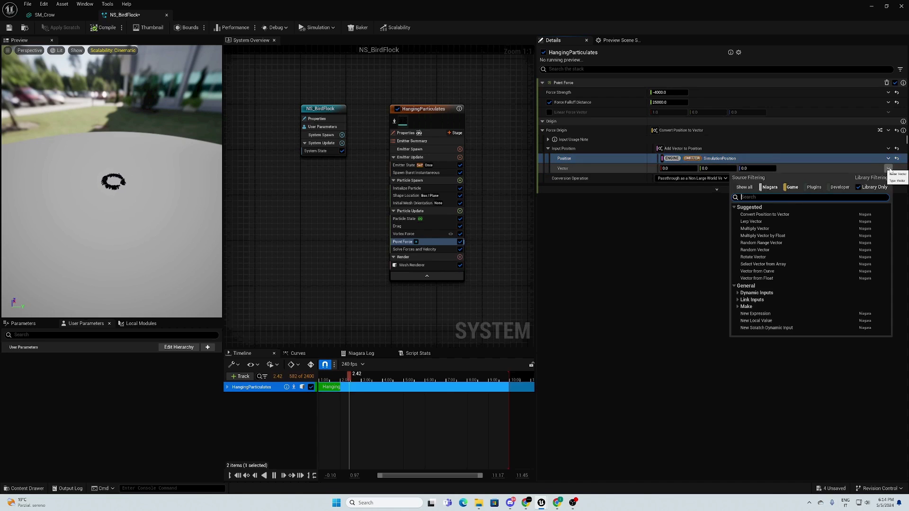
pyautogui.write('multi')
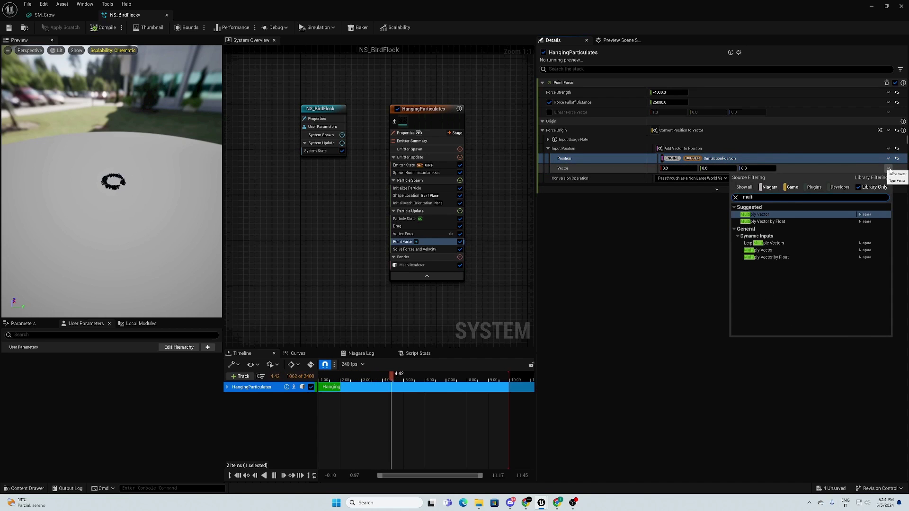
pyautogui.click(798, 220)
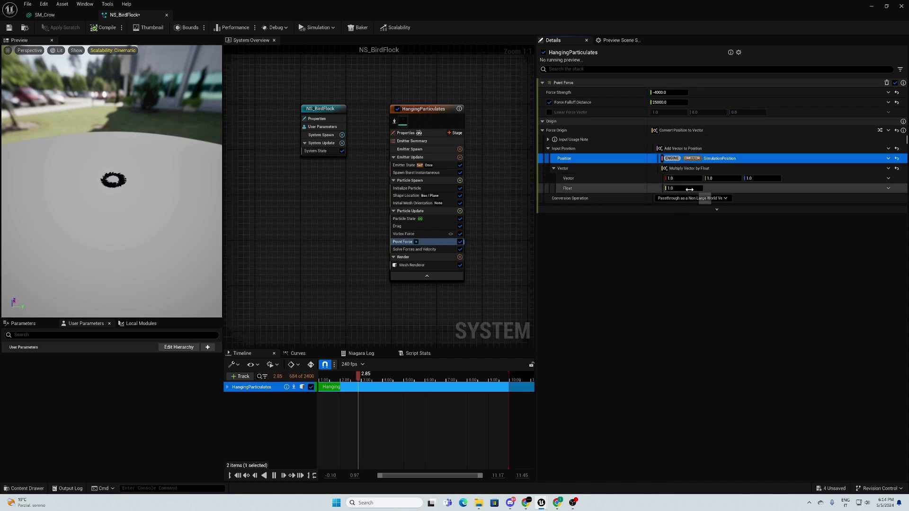
pyautogui.click(738, 191)
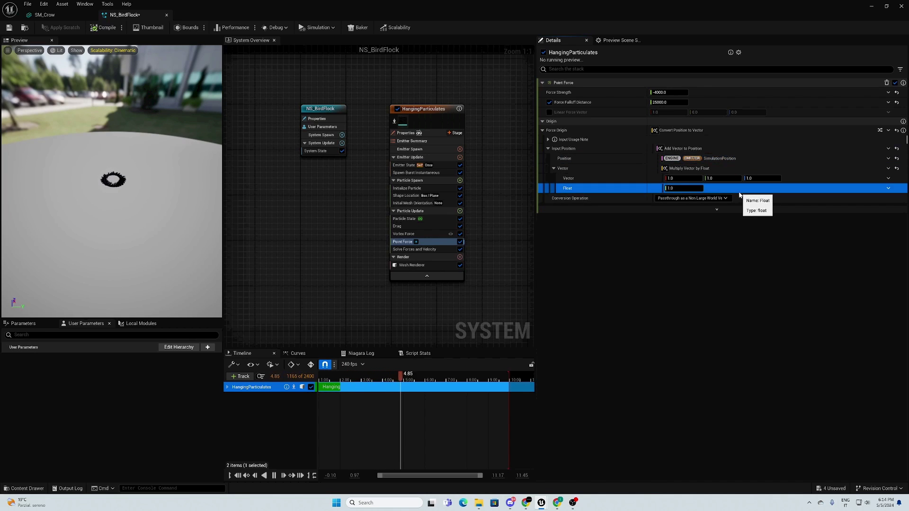
pyautogui.click(888, 188)
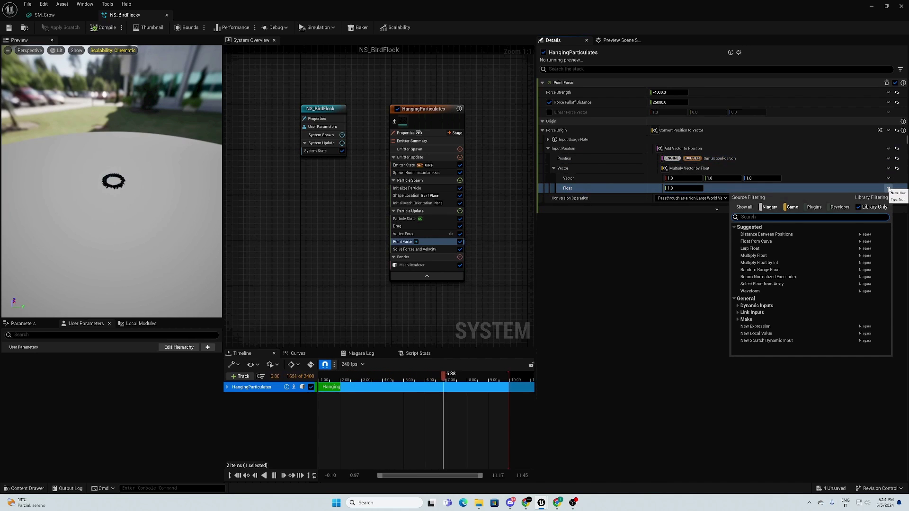
pyautogui.write('sine')
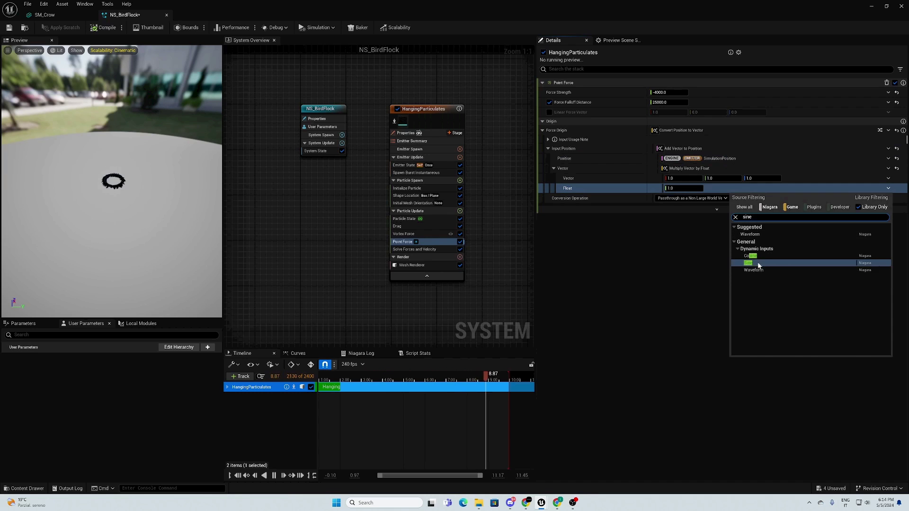
pyautogui.click(757, 264)
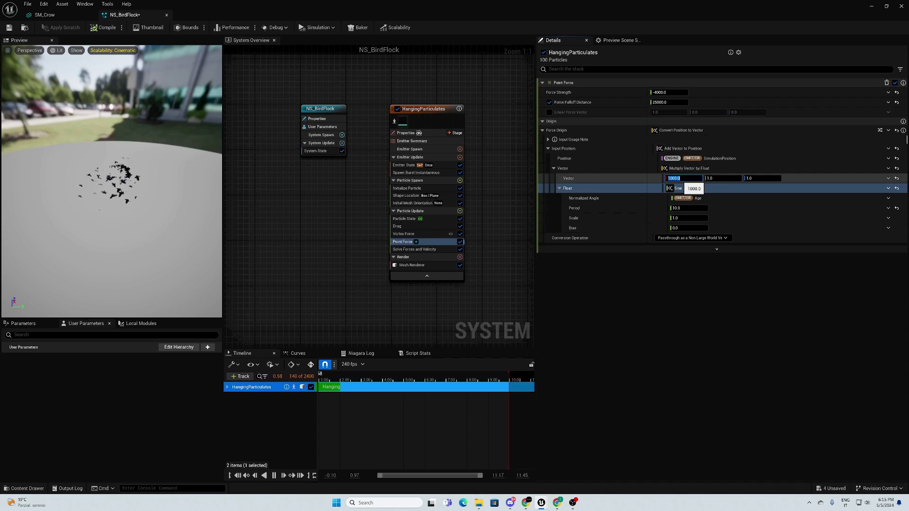
# Enter 1000, 1000, 500 as the offset vector to be scaled by the sine.
pyautogui.press('Tab')
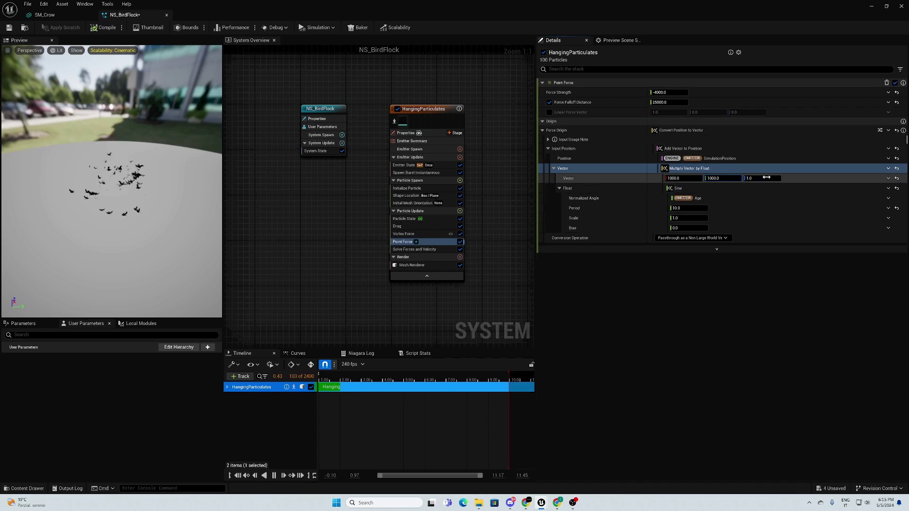
pyautogui.write('400')
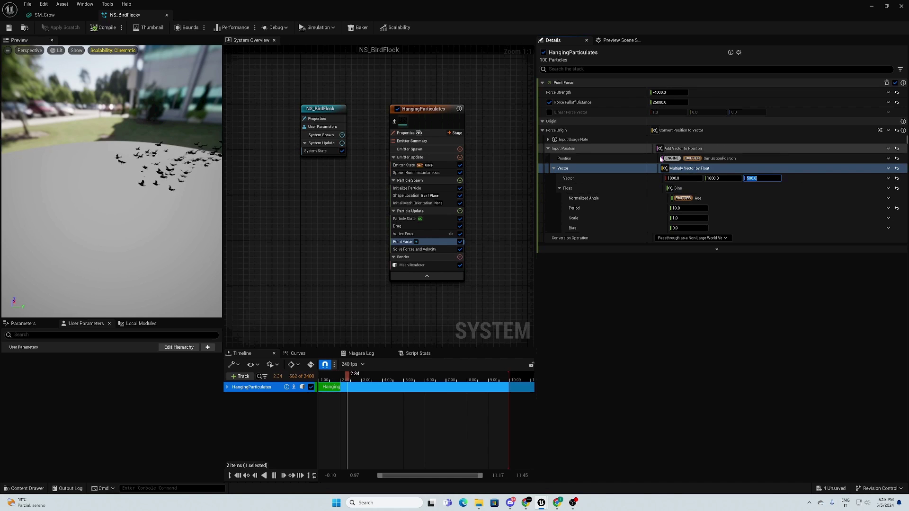
pyautogui.moveTo(182, 181); pyautogui.dragTo(179, 189)
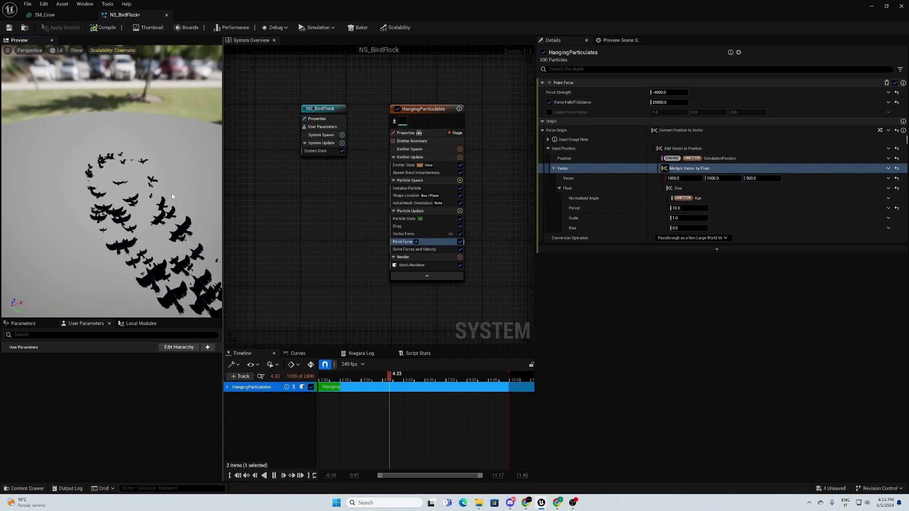
pyautogui.moveTo(114, 209); pyautogui.dragTo(140, 211)
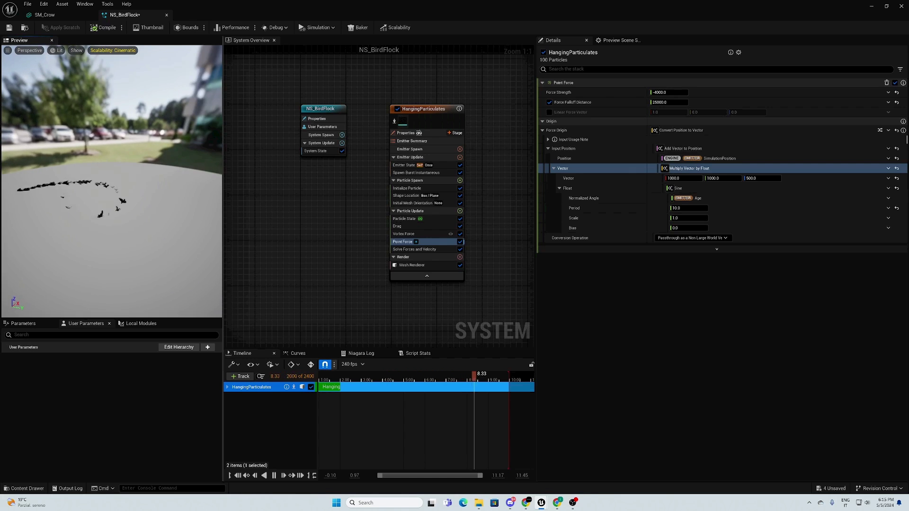
pyautogui.moveTo(73, 220); pyautogui.dragTo(5, 220)
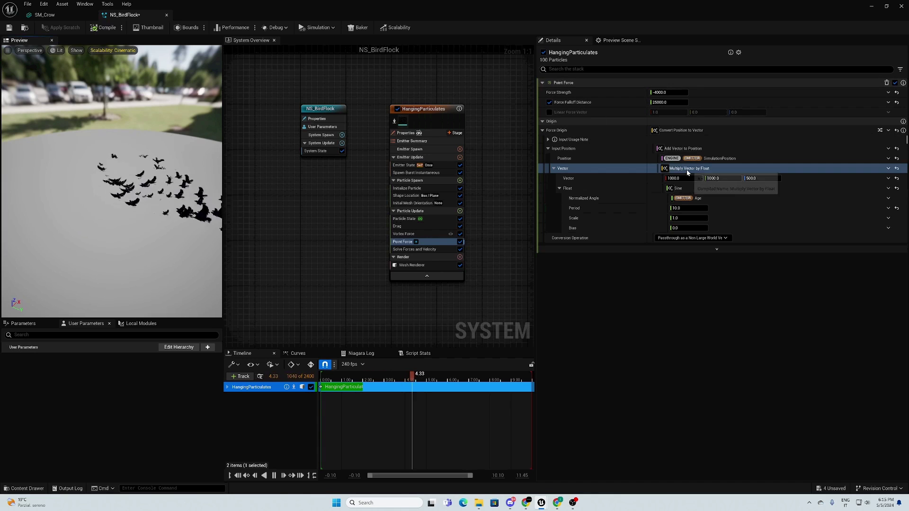
# Replace the offset vector with a Random Range Vector from 1000, 1000, 500 to 2000, 2000, 500.
pyautogui.click(888, 178)
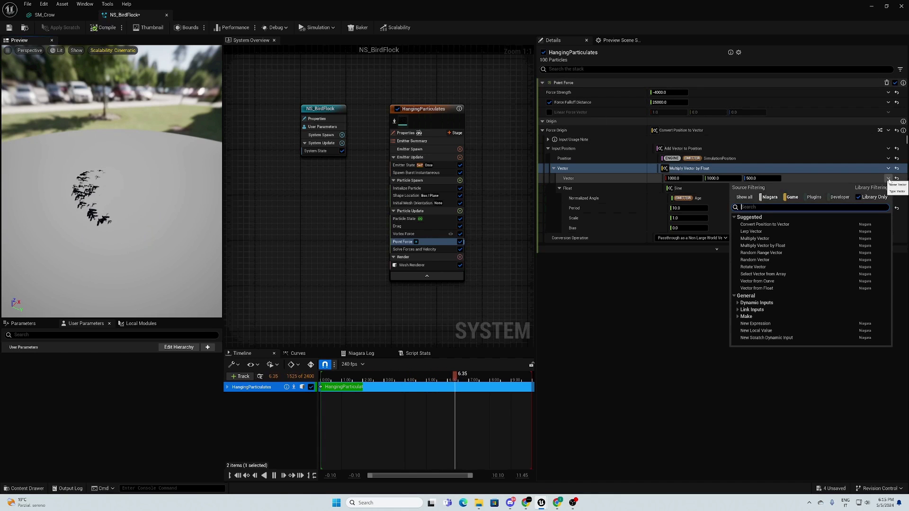
pyautogui.write('multi')
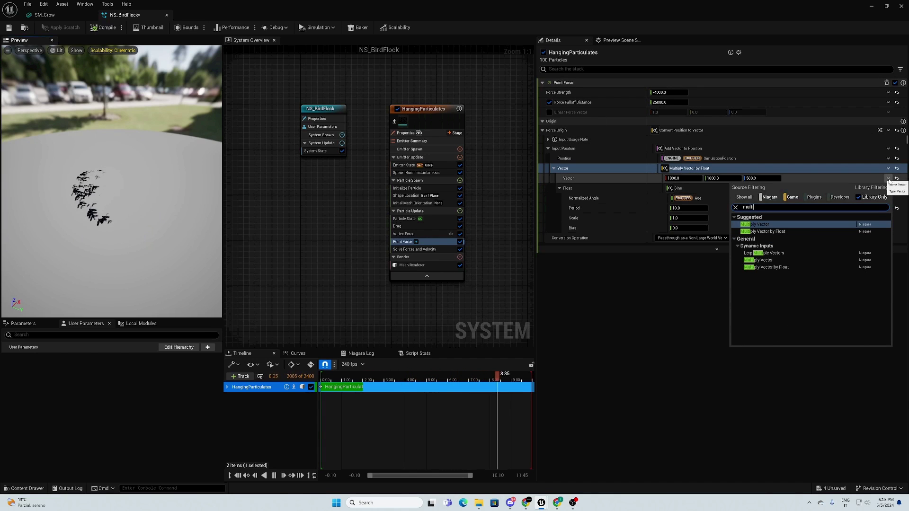
pyautogui.press('BackSpace')
pyautogui.press('BackSpace')
pyautogui.press('BackSpace')
pyautogui.press('BackSpace')
pyautogui.press('BackSpace')
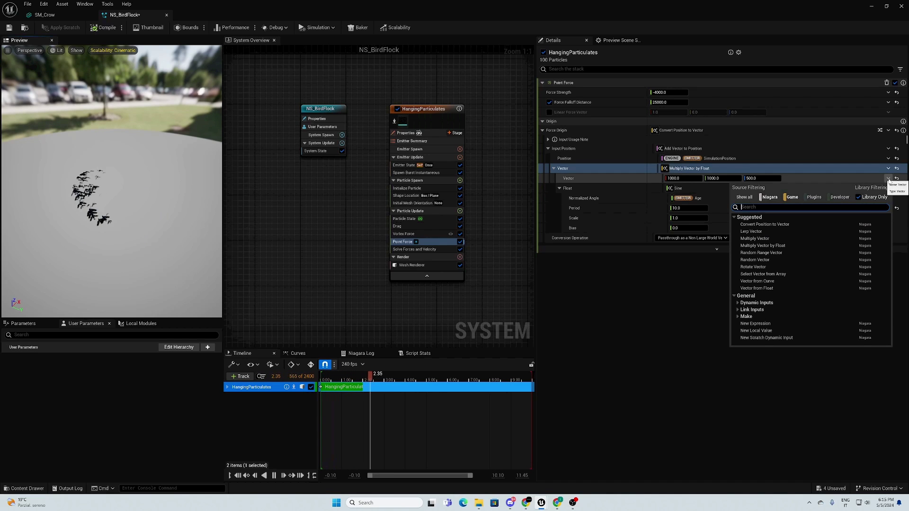
pyautogui.write('random')
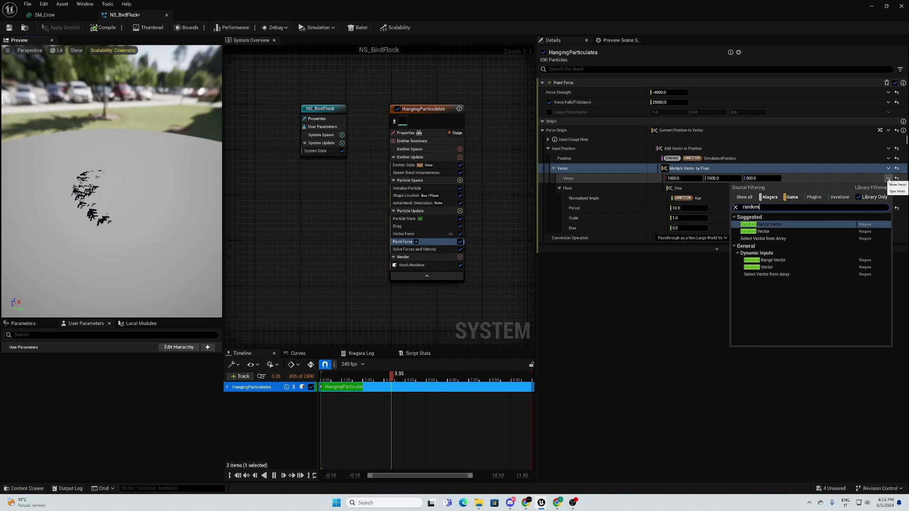
pyautogui.click(803, 224)
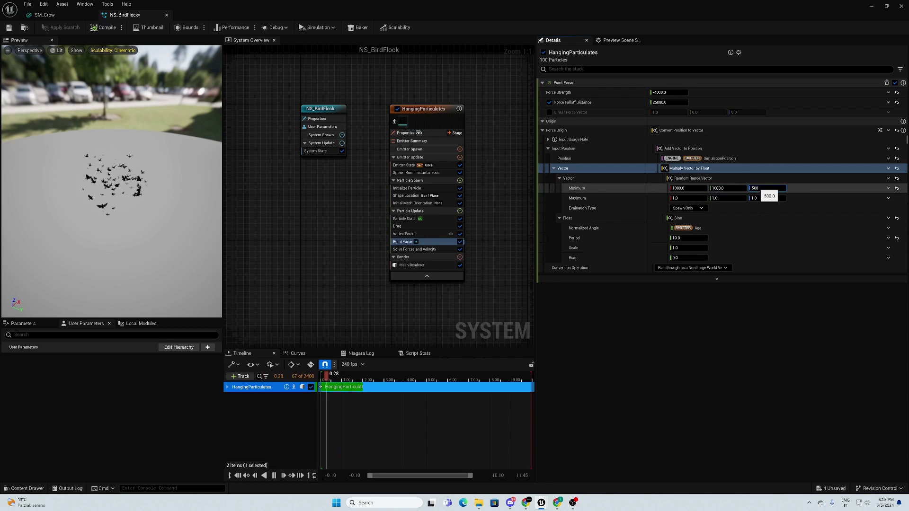
pyautogui.click(695, 196)
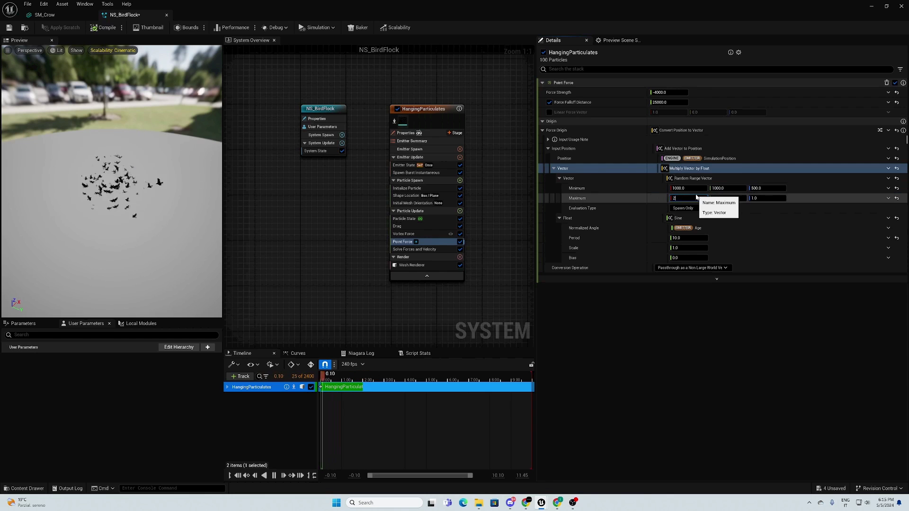
pyautogui.press('Tab')
pyautogui.write('2000.0')
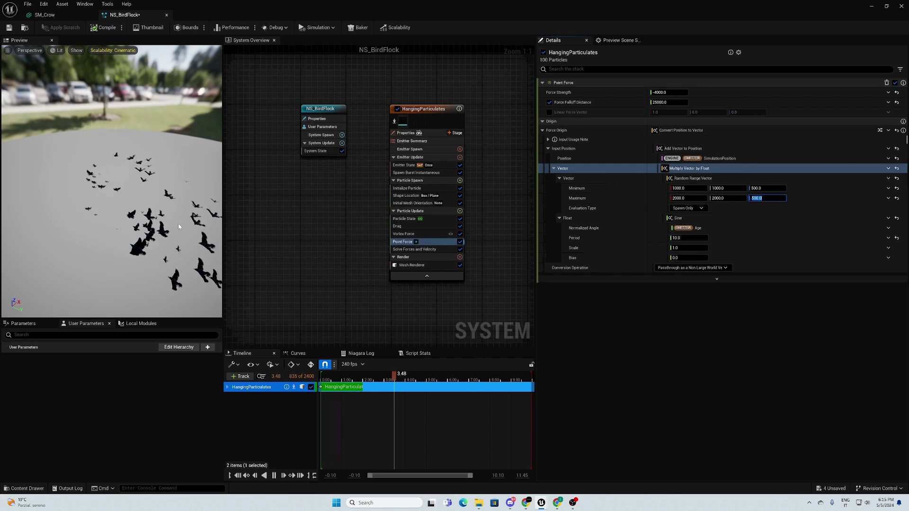
pyautogui.moveTo(178, 225); pyautogui.dragTo(159, 207)
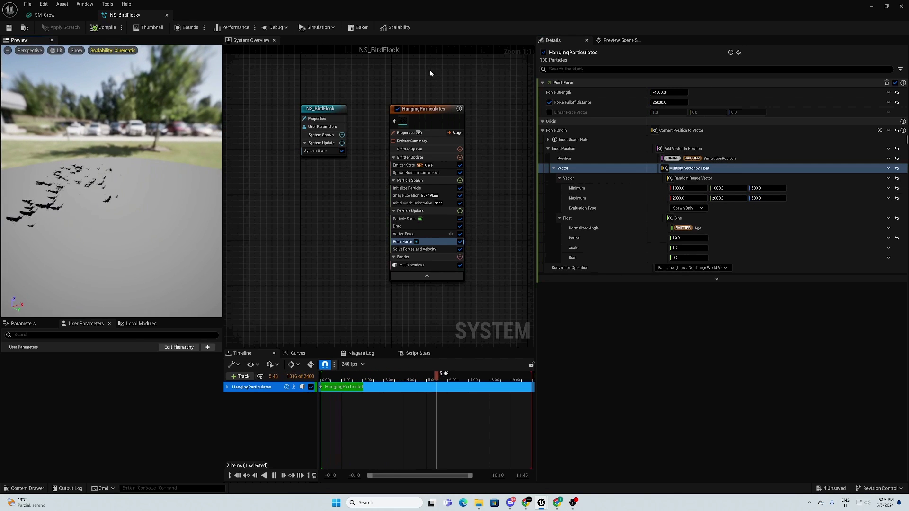
pyautogui.moveTo(43, 202); pyautogui.dragTo(71, 192)
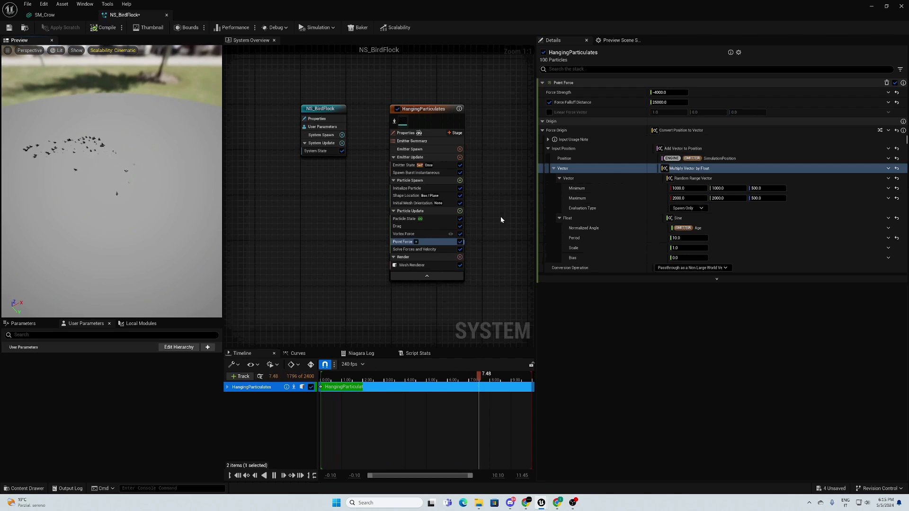
# Add a Curl Noise Force to Particle Update, placed above Point Force.
pyautogui.click(460, 211)
pyautogui.write('curl')
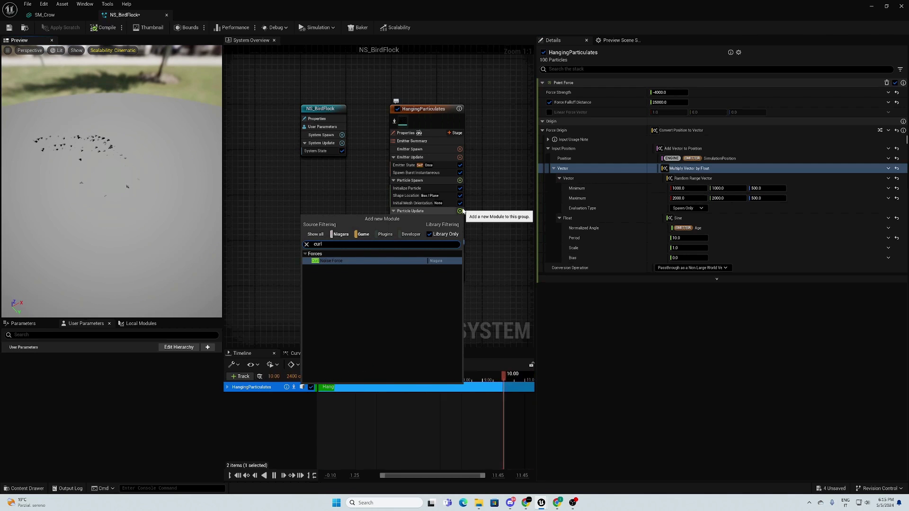
pyautogui.click(368, 261)
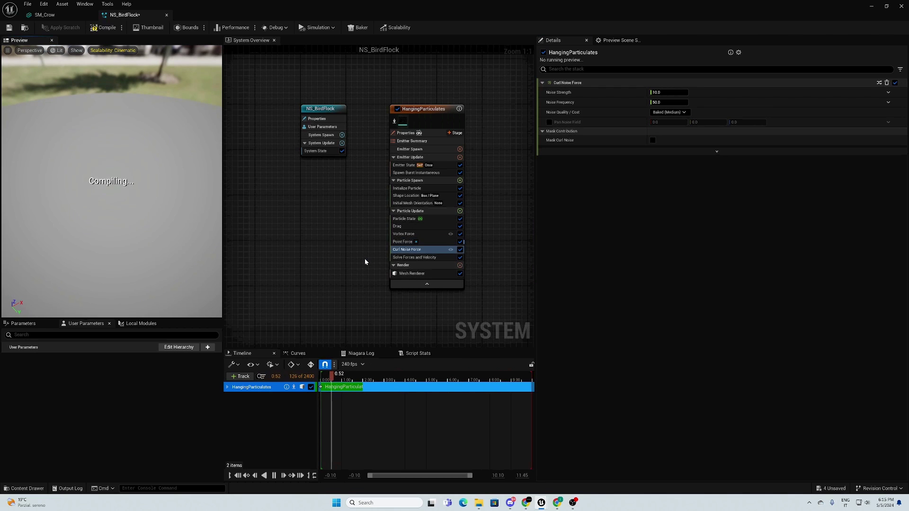
pyautogui.moveTo(421, 252); pyautogui.dragTo(420, 240)
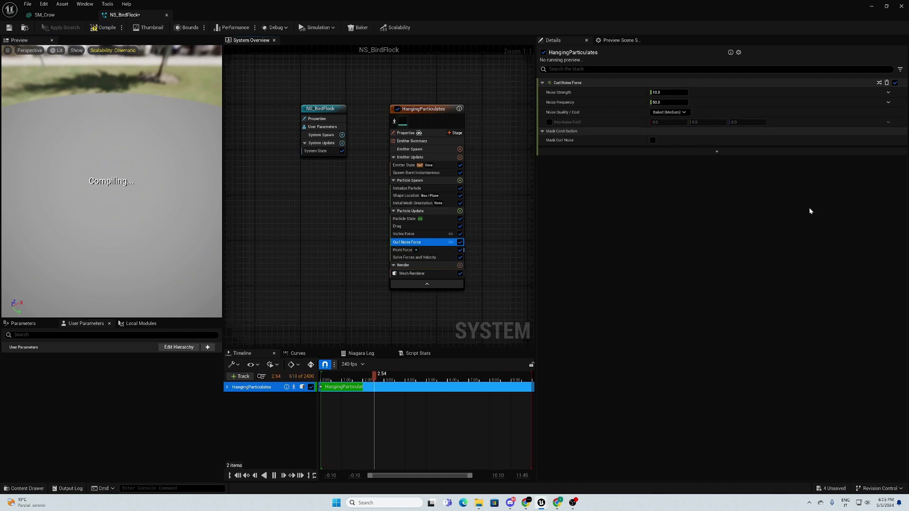
# Set the Curl Noise Force's Noise Strength to 1000 and Noise Frequency to 1.0.
pyautogui.click(665, 93)
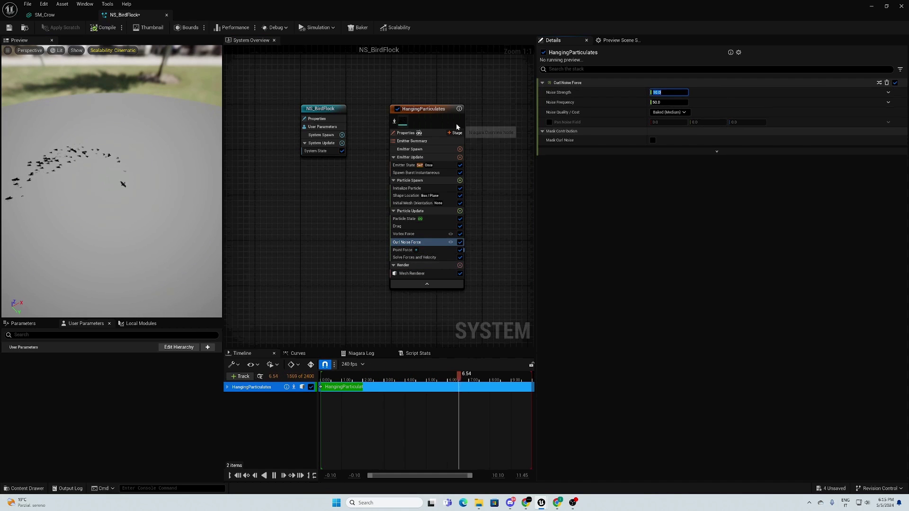
pyautogui.click(669, 100)
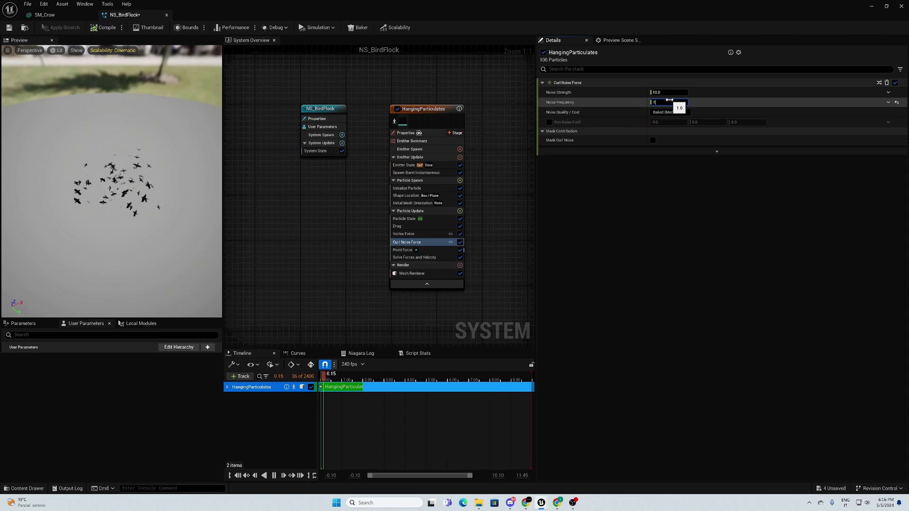
pyautogui.moveTo(82, 156); pyautogui.dragTo(82, 127)
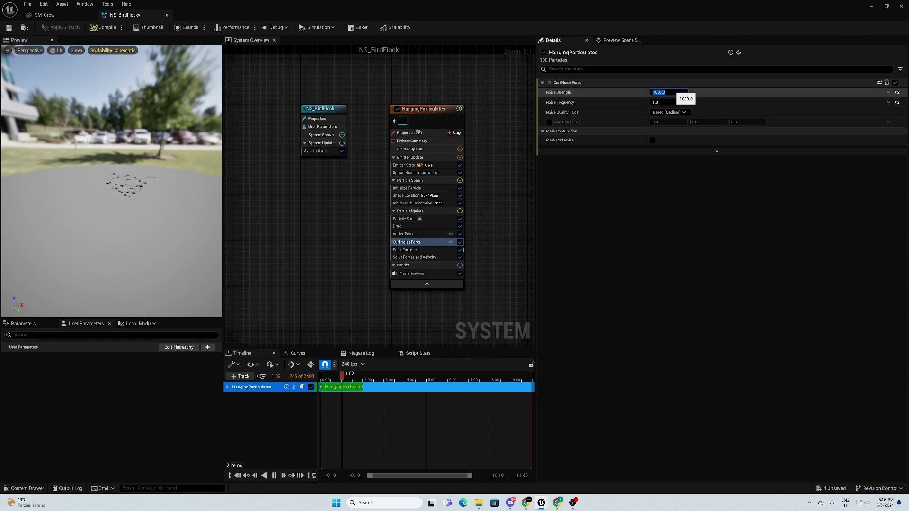
pyautogui.moveTo(142, 184); pyautogui.dragTo(103, 255)
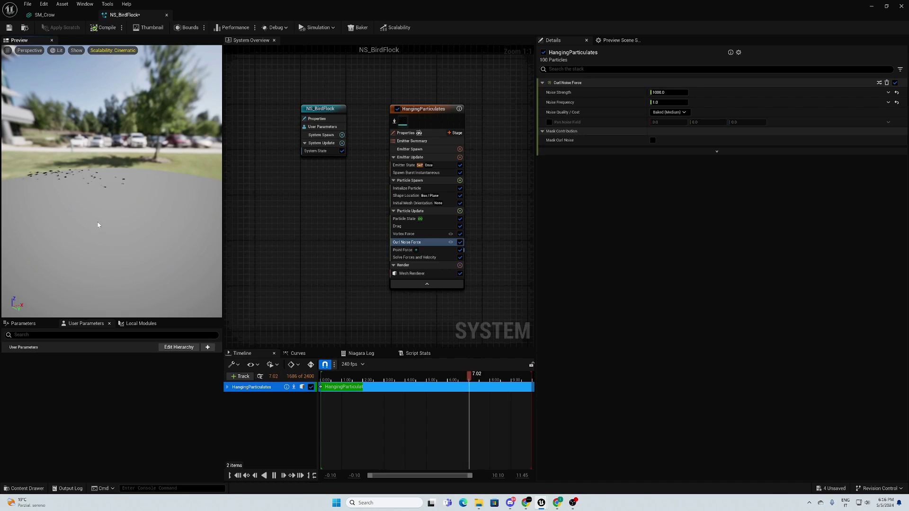
pyautogui.moveTo(98, 225); pyautogui.dragTo(82, 203)
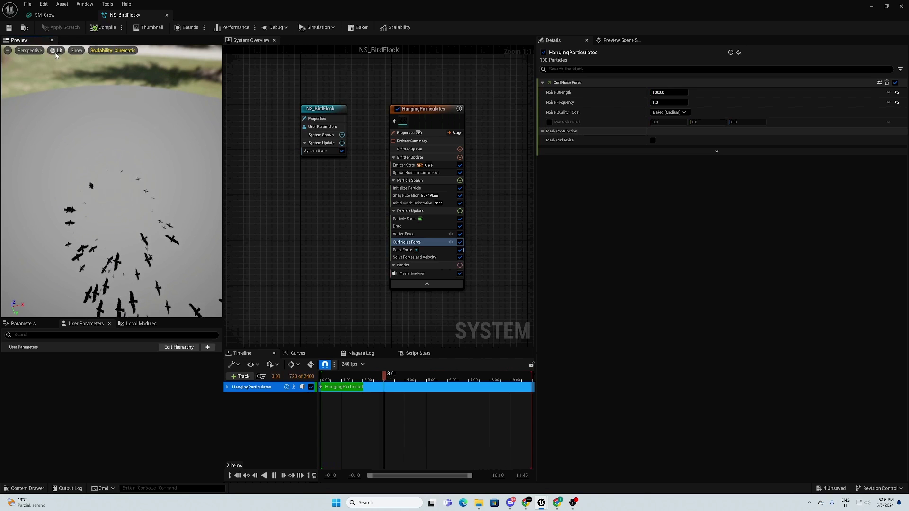
pyautogui.moveTo(86, 142); pyautogui.dragTo(94, 104)
pyautogui.moveTo(95, 158); pyautogui.dragTo(116, 162)
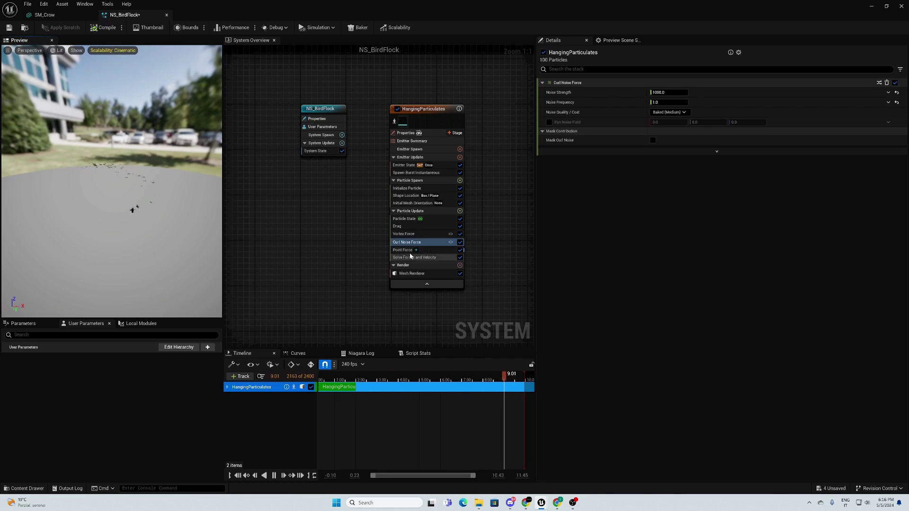
pyautogui.click(460, 212)
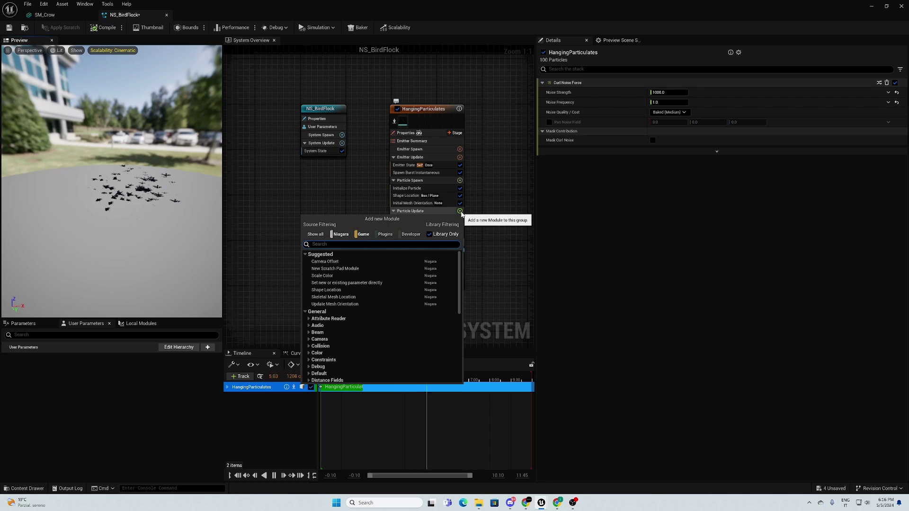
# Add a Point Attraction Force above Vortex Force with strength 100 and radius 2000.
pyautogui.write('point')
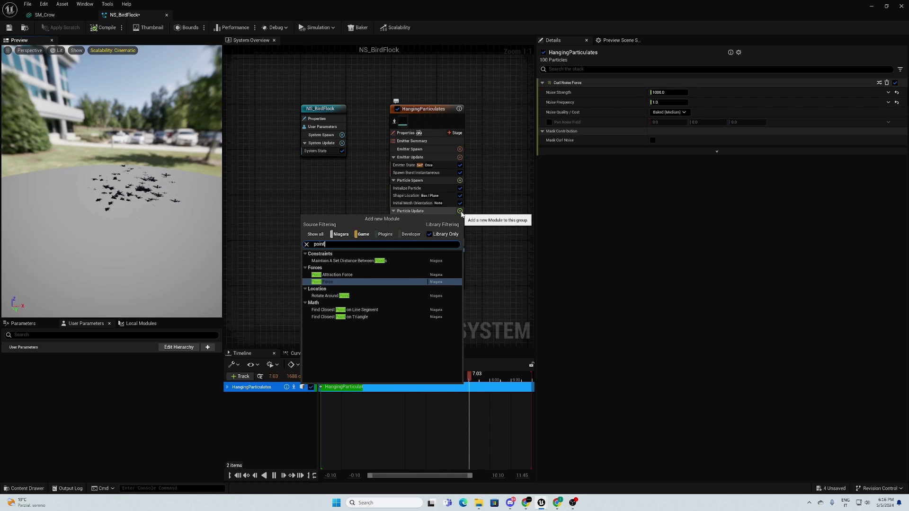
pyautogui.click(337, 275)
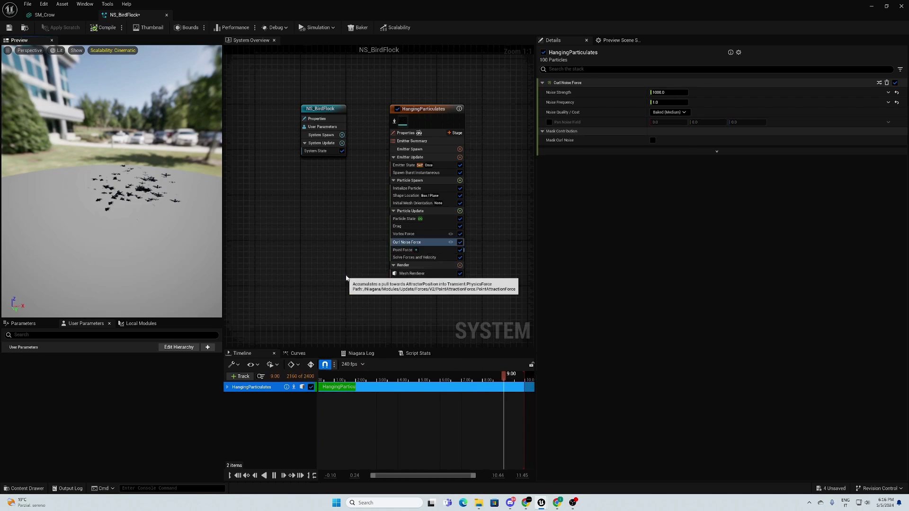
pyautogui.moveTo(401, 260); pyautogui.dragTo(410, 233)
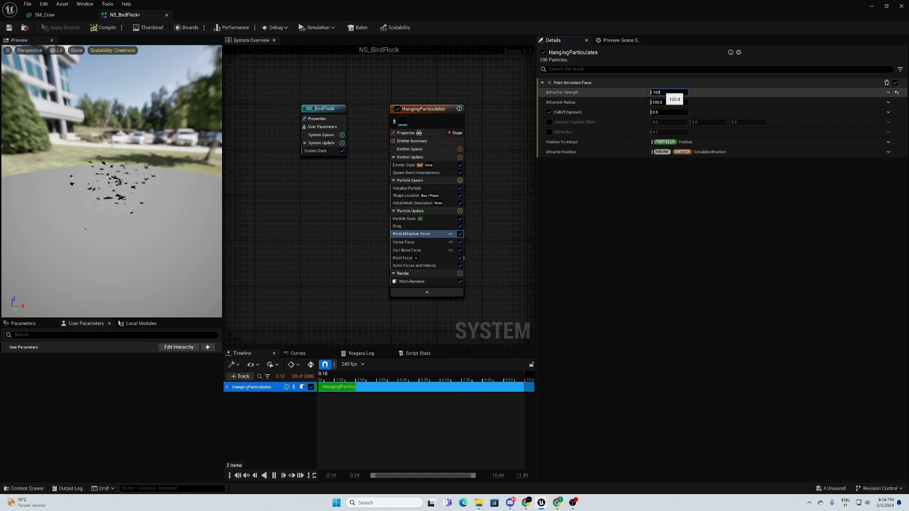
pyautogui.click(674, 101)
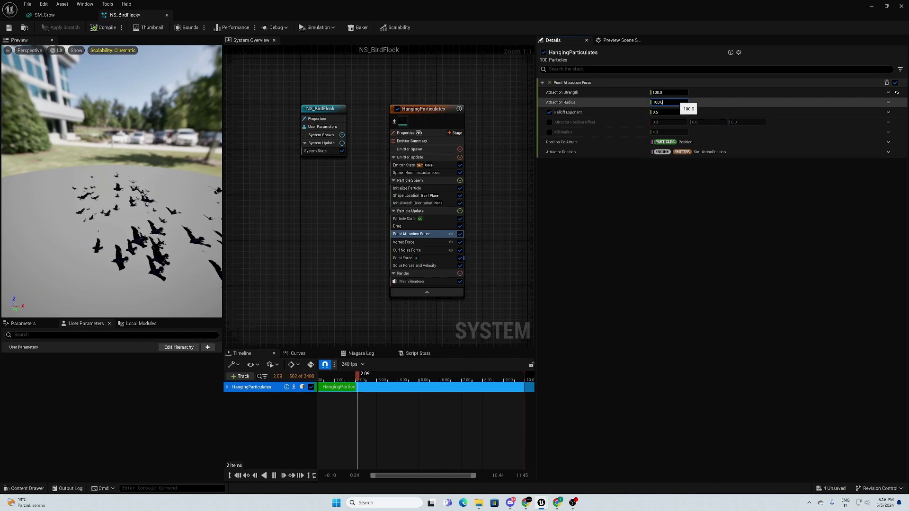
pyautogui.write('20')
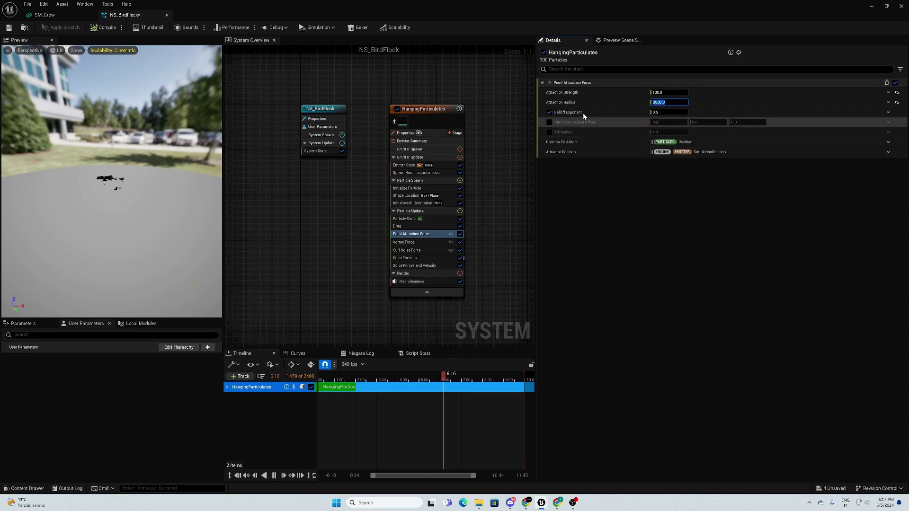
# Make Position To Attract an Add Vector to Position, first linking Position to the particles' initial position.
pyautogui.click(758, 142)
pyautogui.click(888, 142)
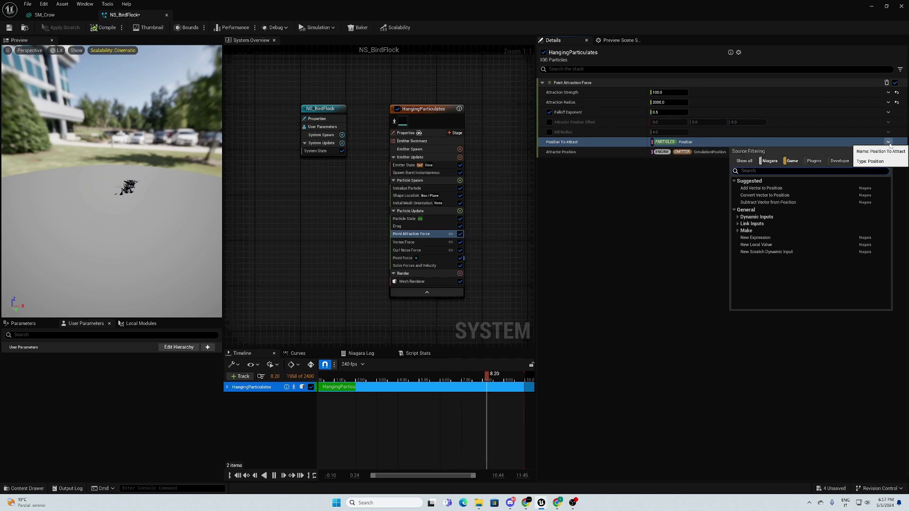
pyautogui.click(774, 188)
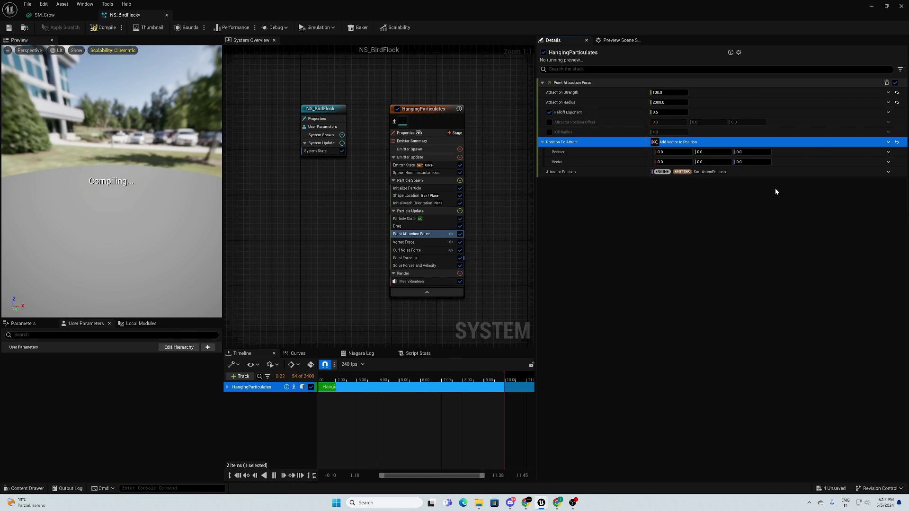
pyautogui.click(888, 153)
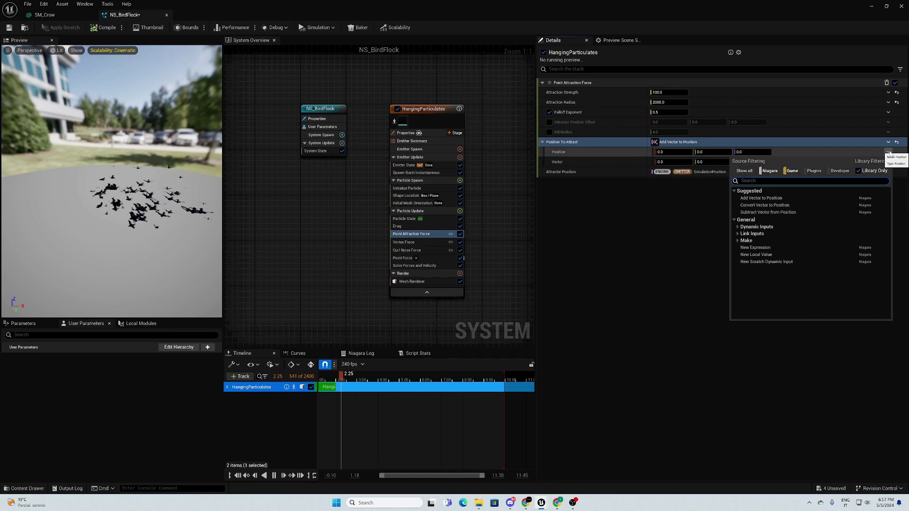
pyautogui.write('positiu')
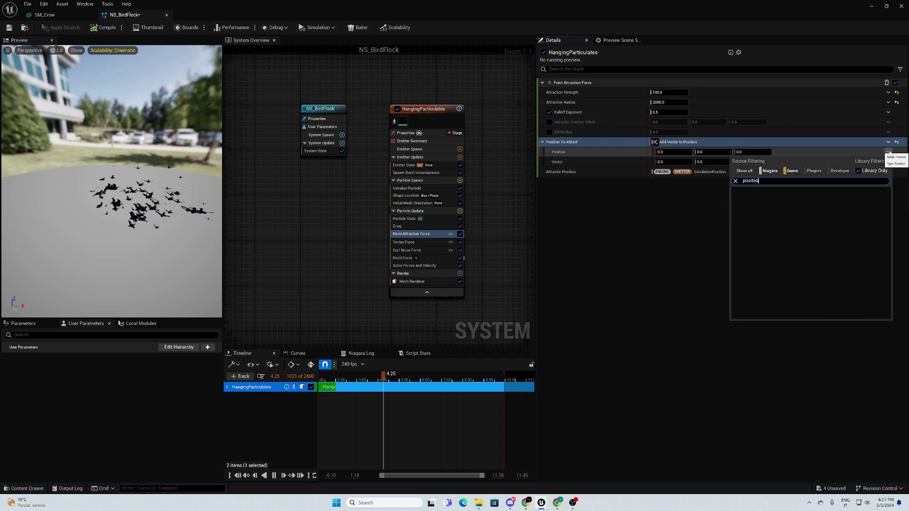
pyautogui.press('BackSpace')
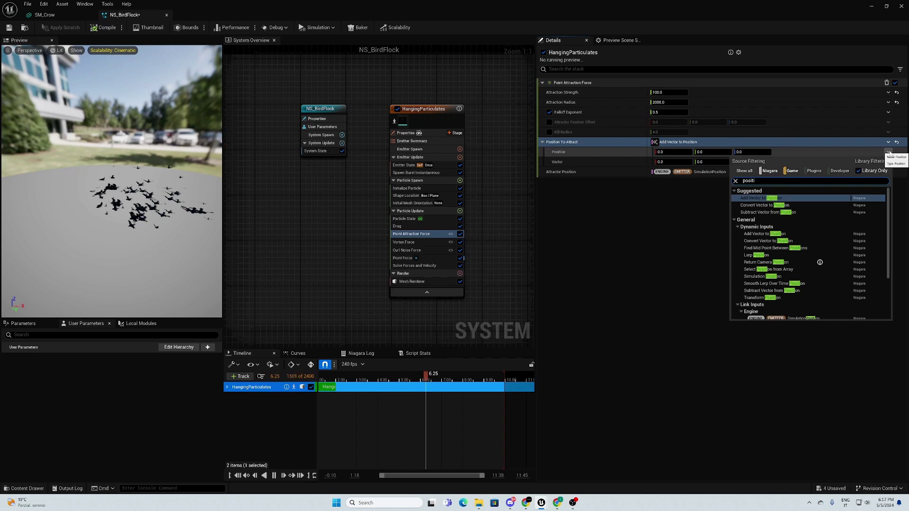
pyautogui.scroll(-3, 811, 270)
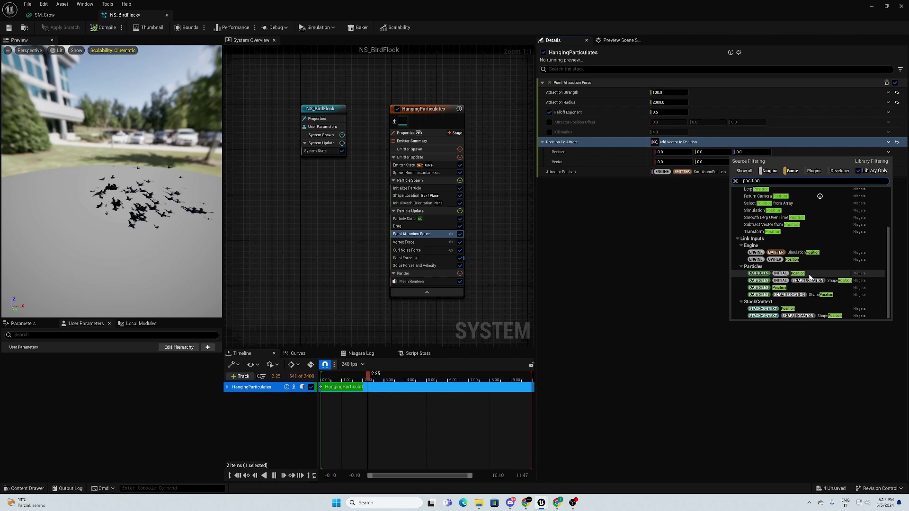
pyautogui.click(809, 274)
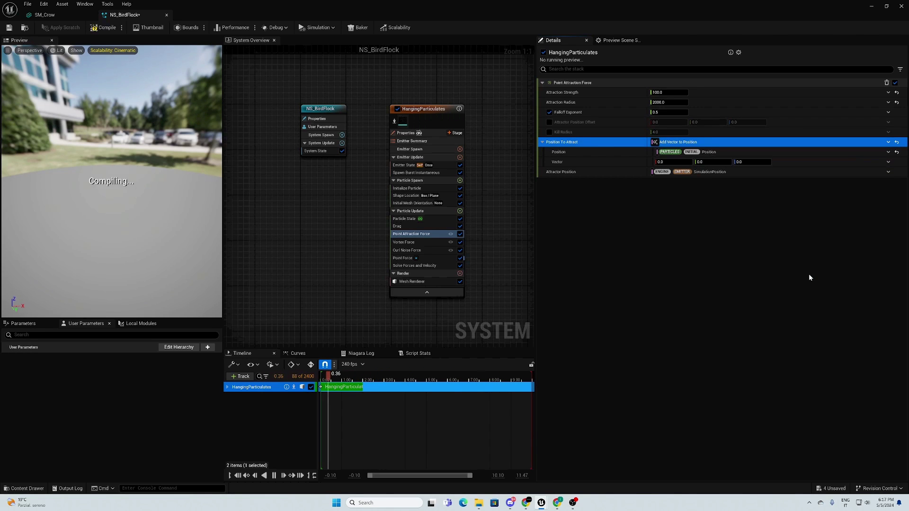
# Relink its Position input to Particles Position, then review the Curl Noise and Point Force modules.
pyautogui.click(897, 152)
pyautogui.click(888, 152)
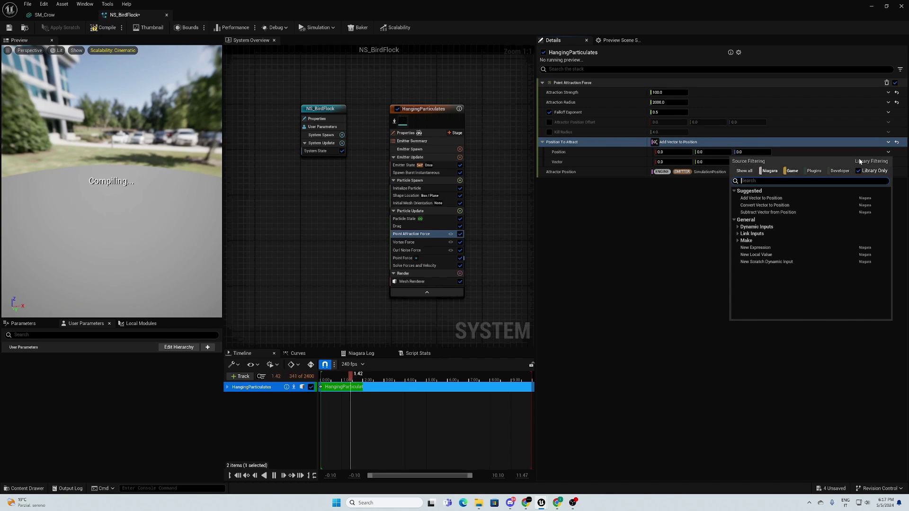
pyautogui.write('position')
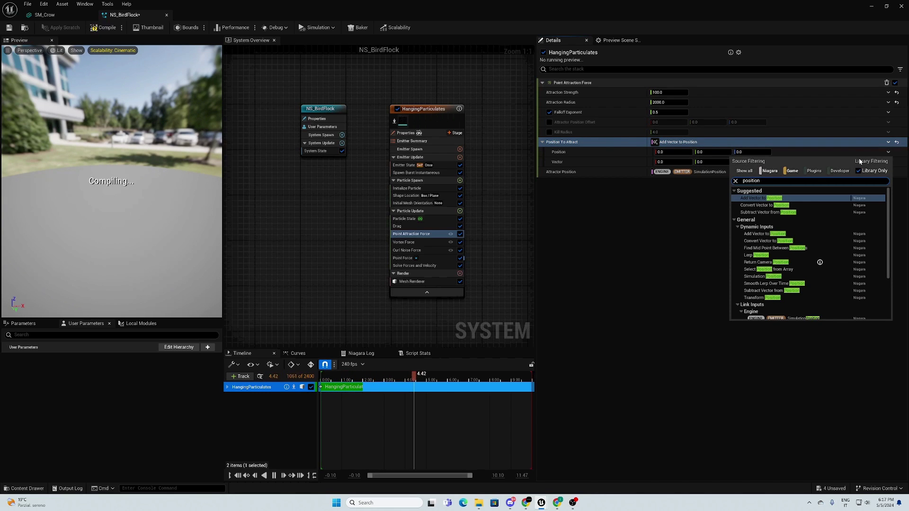
pyautogui.scroll(-5, 837, 249)
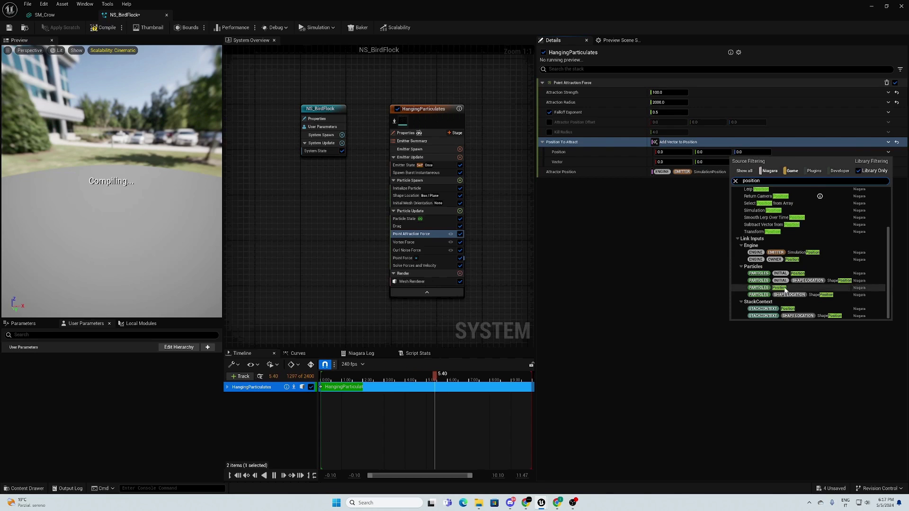
pyautogui.click(793, 288)
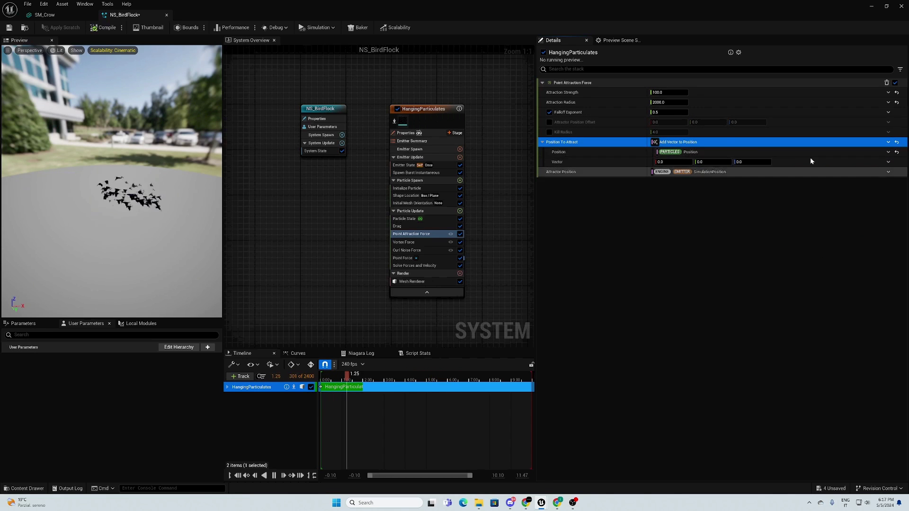
pyautogui.click(417, 250)
pyautogui.click(407, 257)
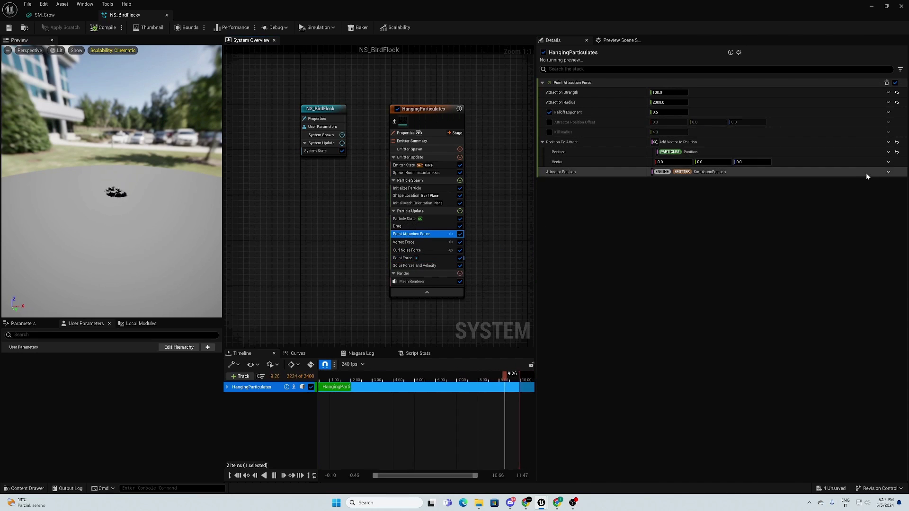
# Make the attraction offset a Multiply Vector by Float with vector 0, 0, 200.
pyautogui.click(888, 162)
pyautogui.write('multi')
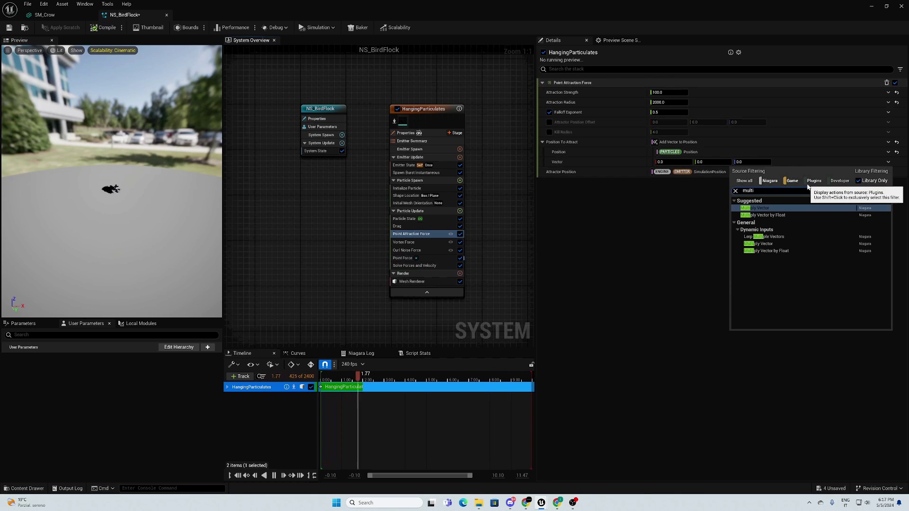
pyautogui.click(762, 215)
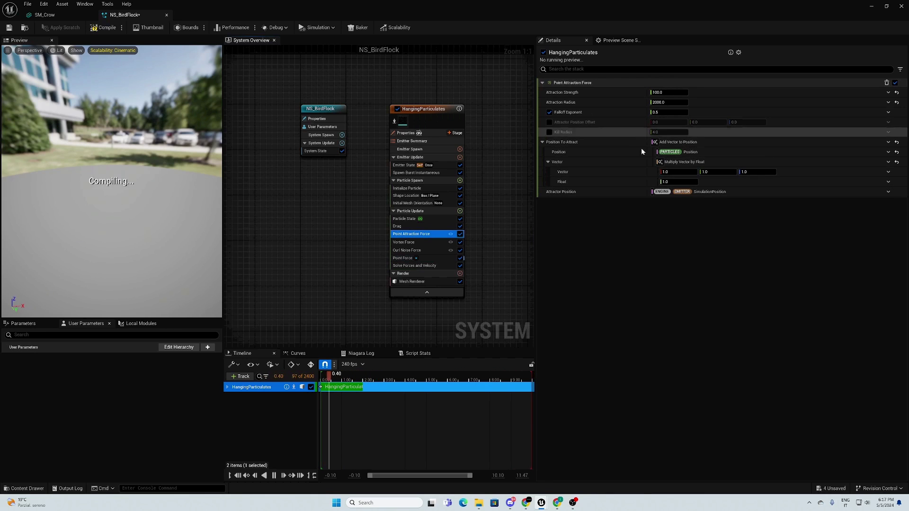
pyautogui.click(686, 172)
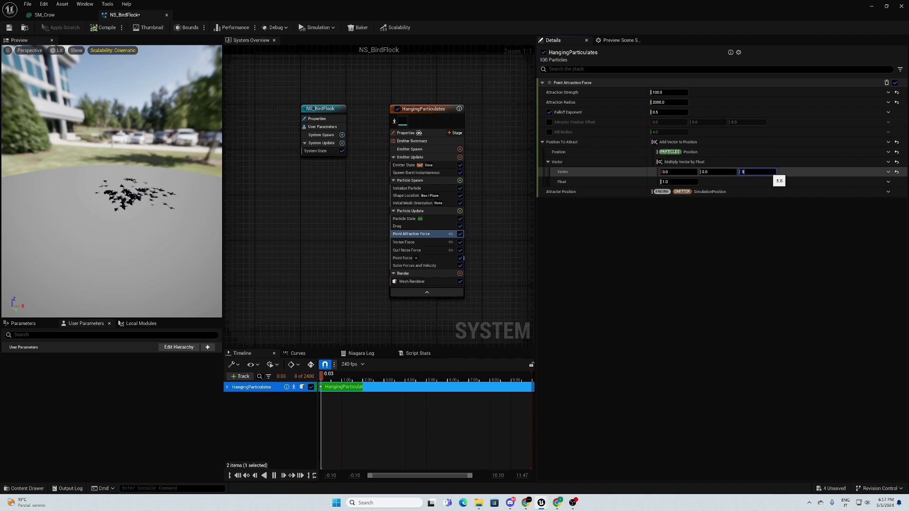
pyautogui.write('2')
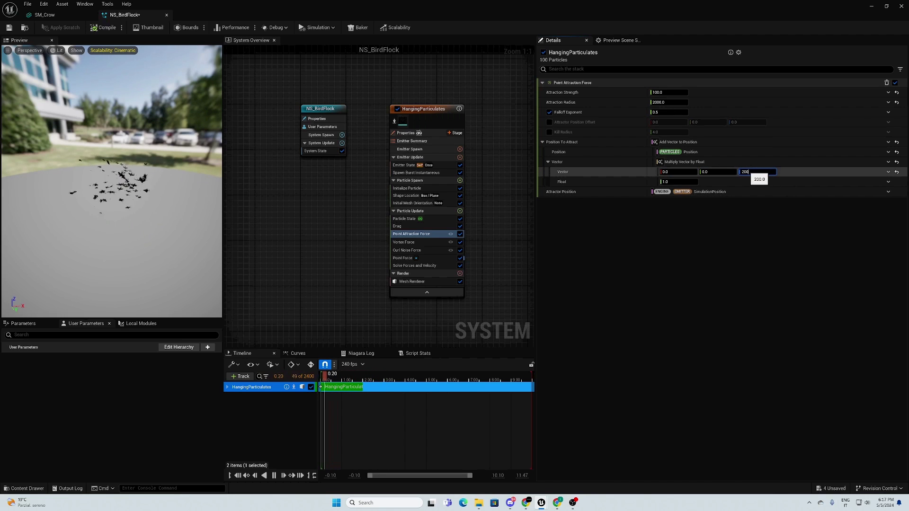
pyautogui.write('00')
pyautogui.press('Return')
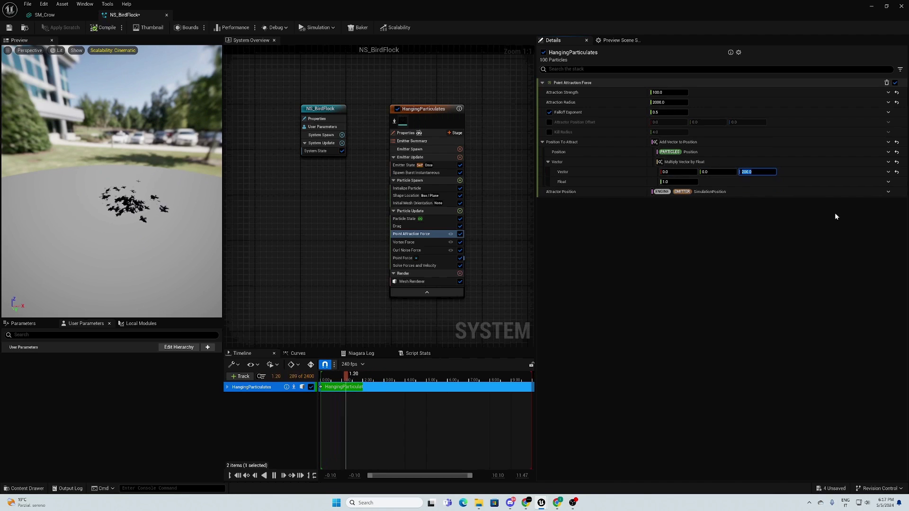
# Drive the multiplier with a Sine of Emitter Age using Period 15.
pyautogui.click(888, 182)
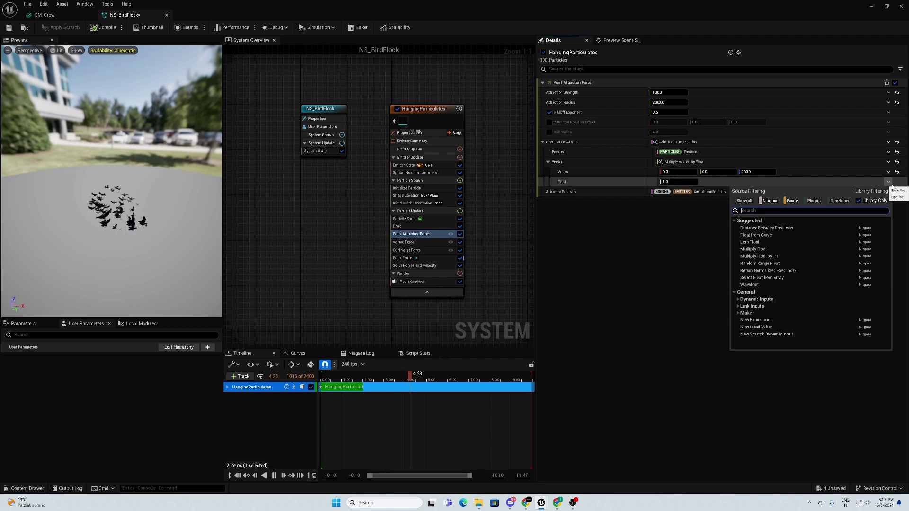
pyautogui.write('sine')
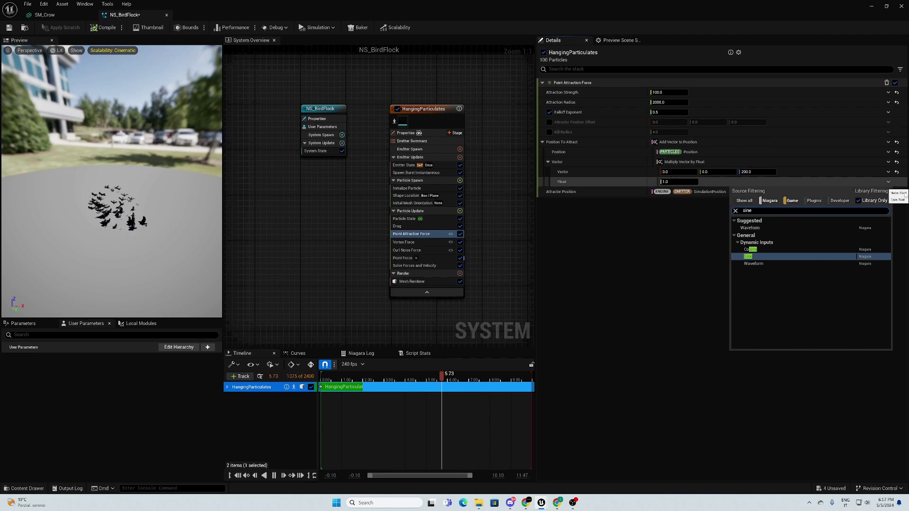
pyautogui.click(777, 258)
pyautogui.click(682, 201)
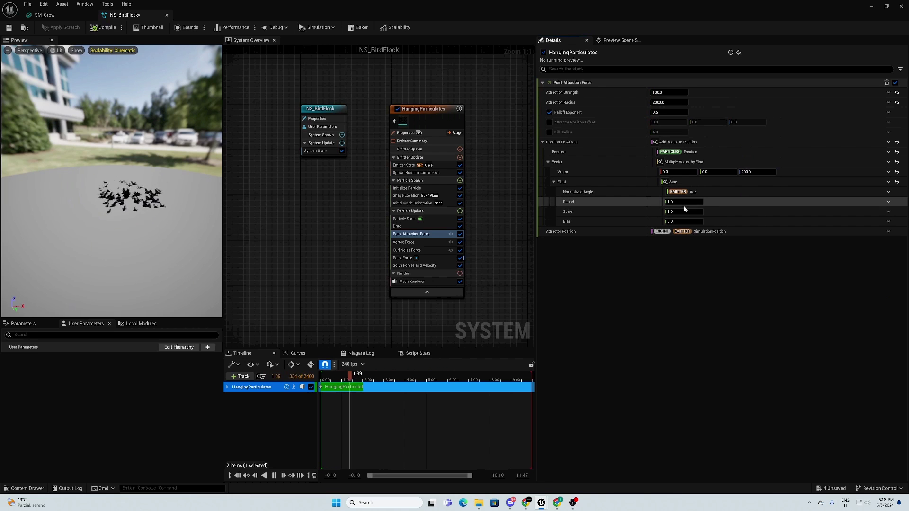
pyautogui.write('15')
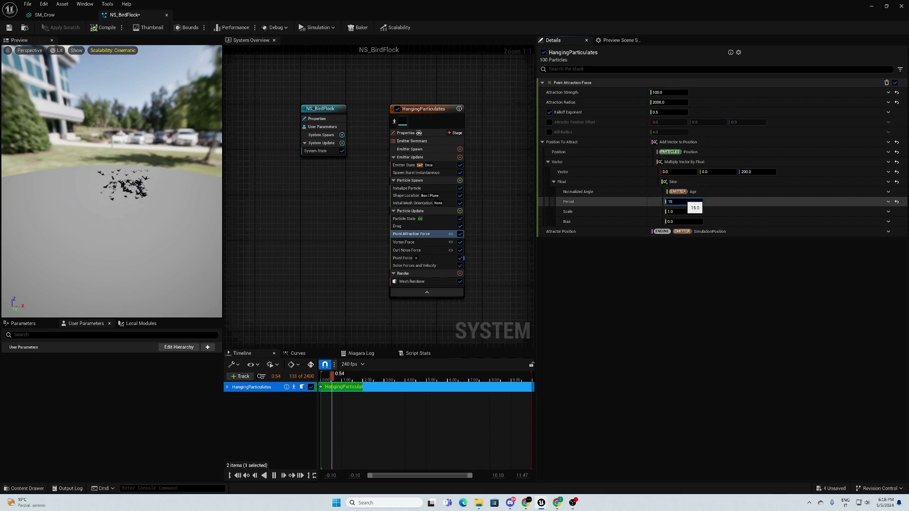
pyautogui.press('Return')
pyautogui.moveTo(123, 237); pyautogui.dragTo(141, 210)
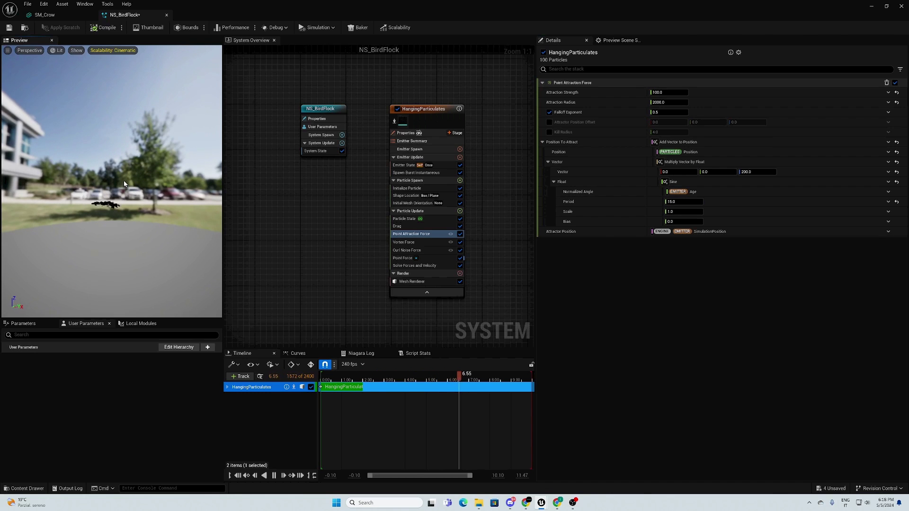
pyautogui.moveTo(124, 181); pyautogui.dragTo(124, 198)
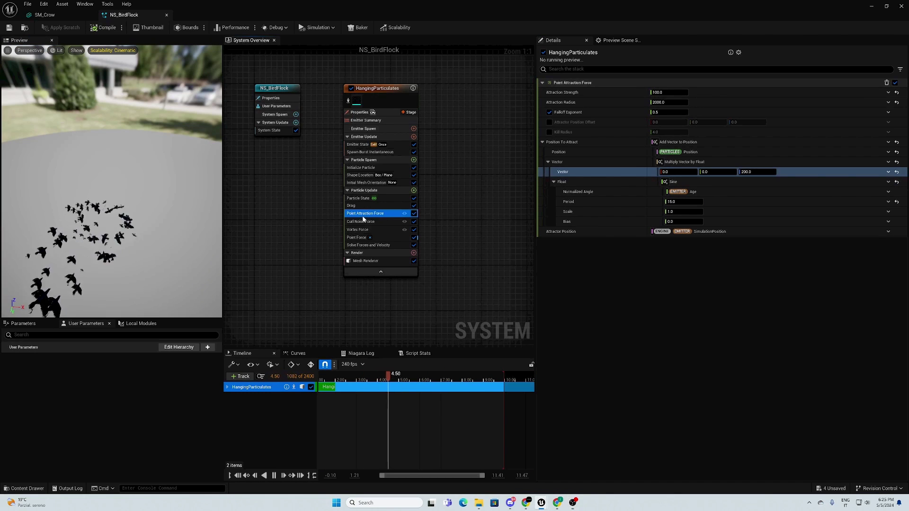
# Drag NS_BirdFlock from the Crow folder into the level and raise it above the floor.
pyautogui.moveTo(265, 3); pyautogui.dragTo(549, 57)
pyautogui.click(340, 83)
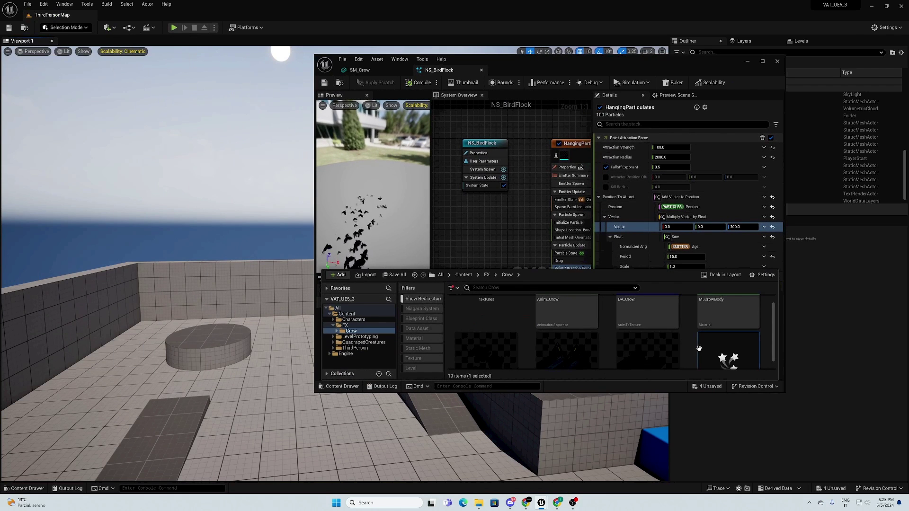
pyautogui.moveTo(283, 362); pyautogui.dragTo(272, 335)
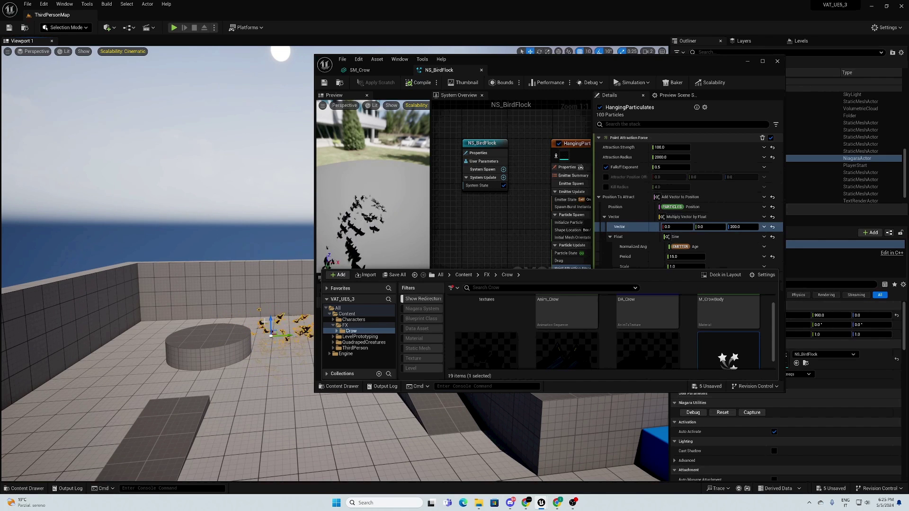
pyautogui.moveTo(267, 165); pyautogui.dragTo(267, 163)
pyautogui.moveTo(237, 296); pyautogui.dragTo(286, 296, button='right')
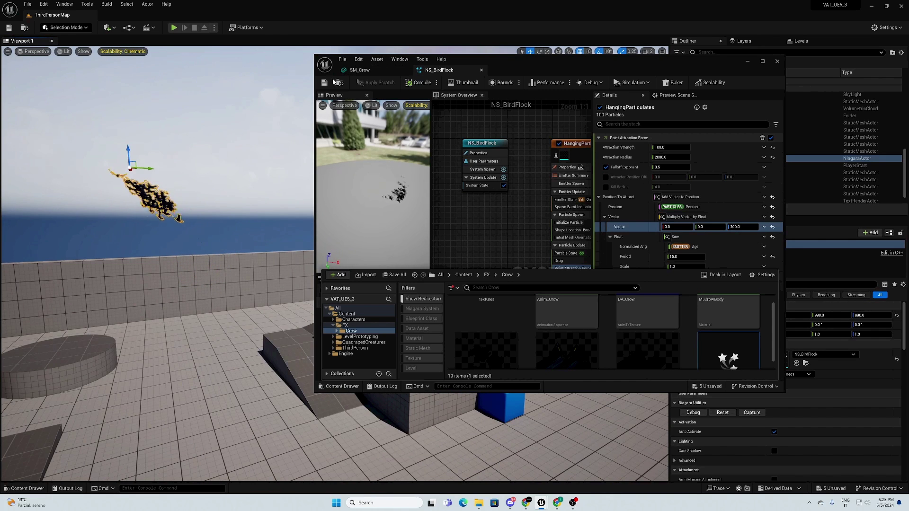
# Reposition and resize the Niagara editor to show the HangingParticulates emitter.
pyautogui.moveTo(472, 79); pyautogui.dragTo(545, 59)
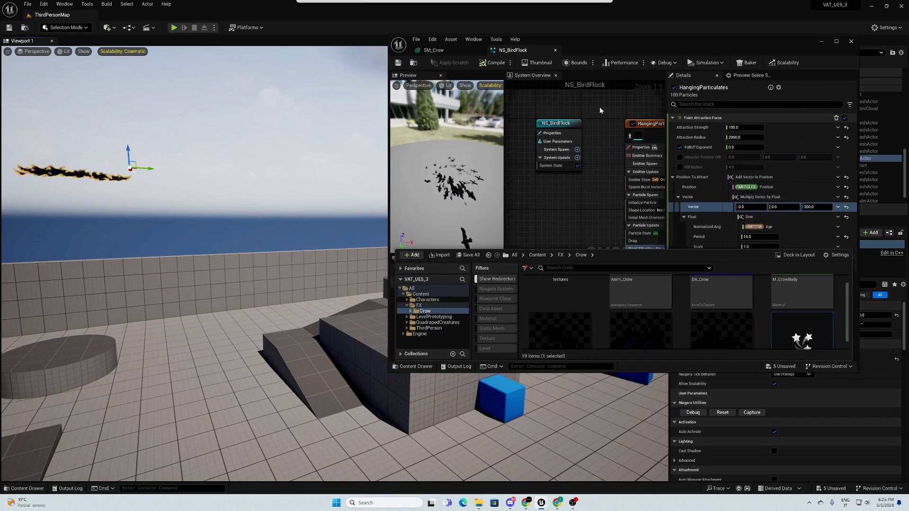
pyautogui.moveTo(388, 373); pyautogui.dragTo(451, 483)
pyautogui.moveTo(646, 234); pyautogui.dragTo(552, 217, button='right')
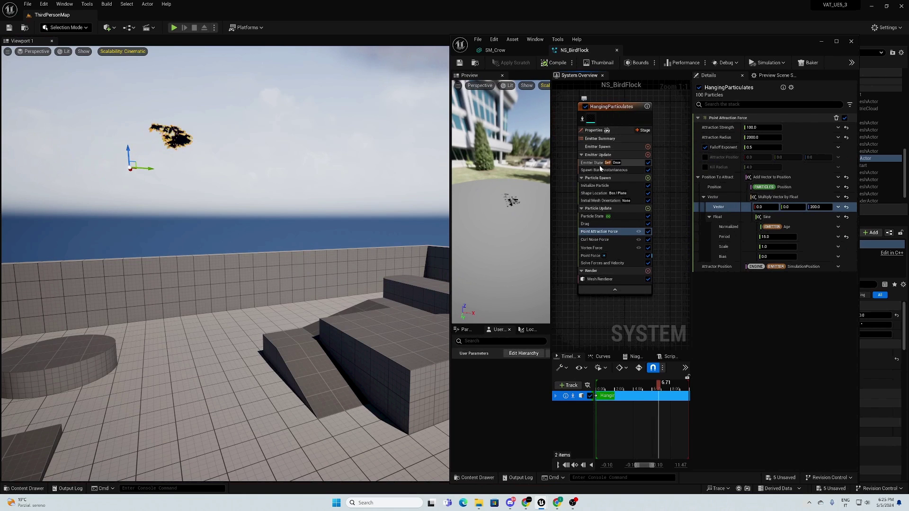
# Bind Spawn Burst Instantaneous's Spawn Count to a new Spawn Count user parameter.
pyautogui.click(615, 162)
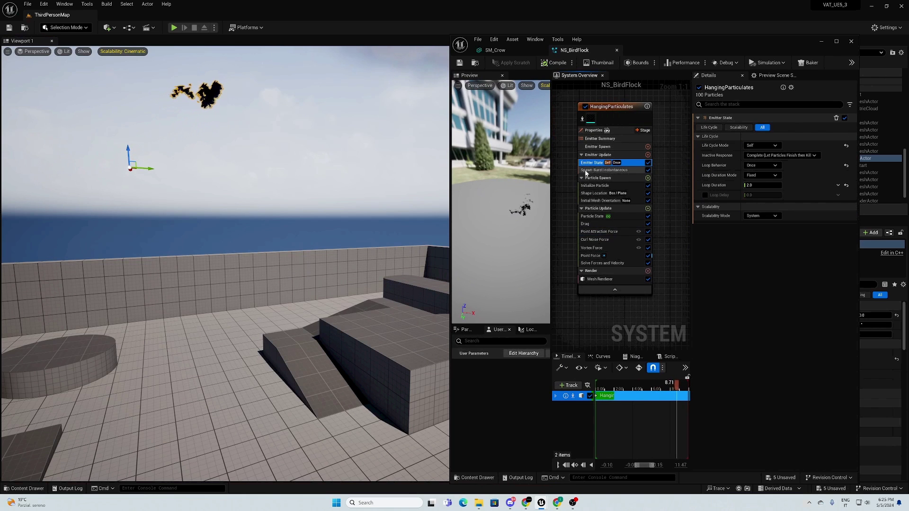
pyautogui.click(604, 170)
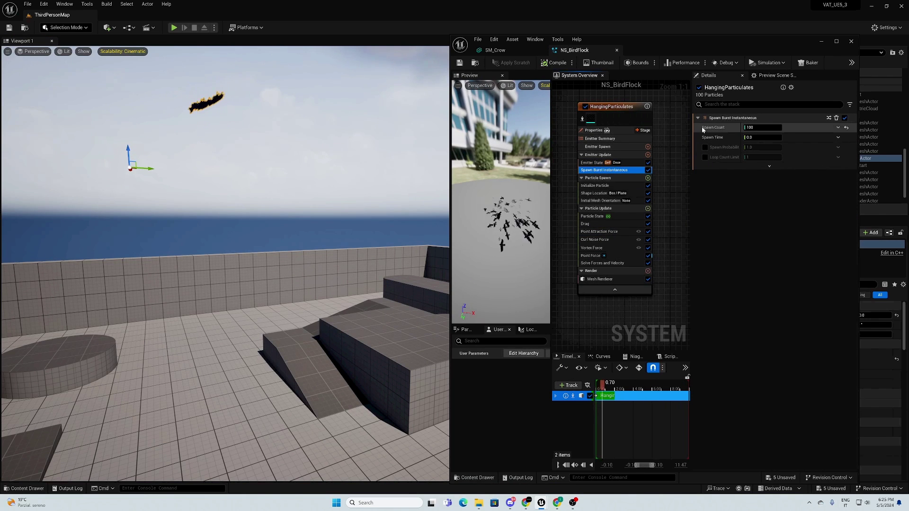
pyautogui.click(838, 128)
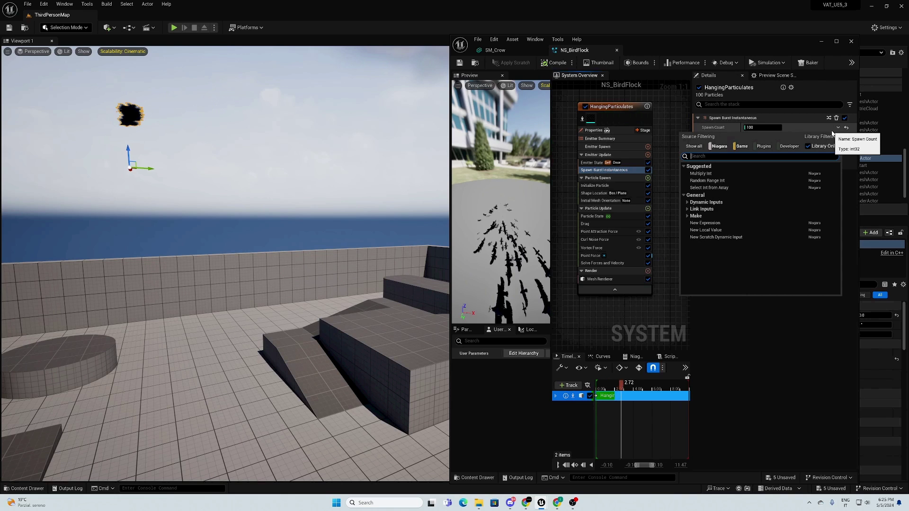
pyautogui.write('usde')
pyautogui.press('BackSpace')
pyautogui.write('er')
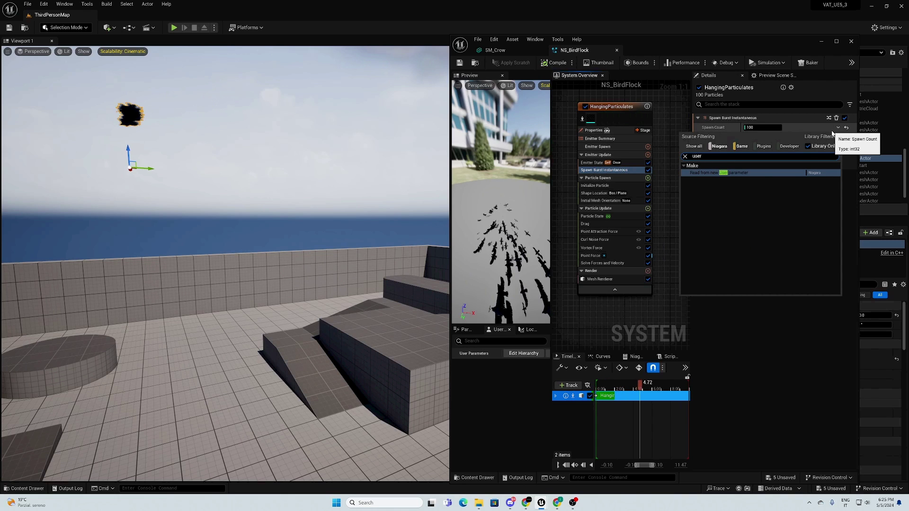
pyautogui.click(751, 173)
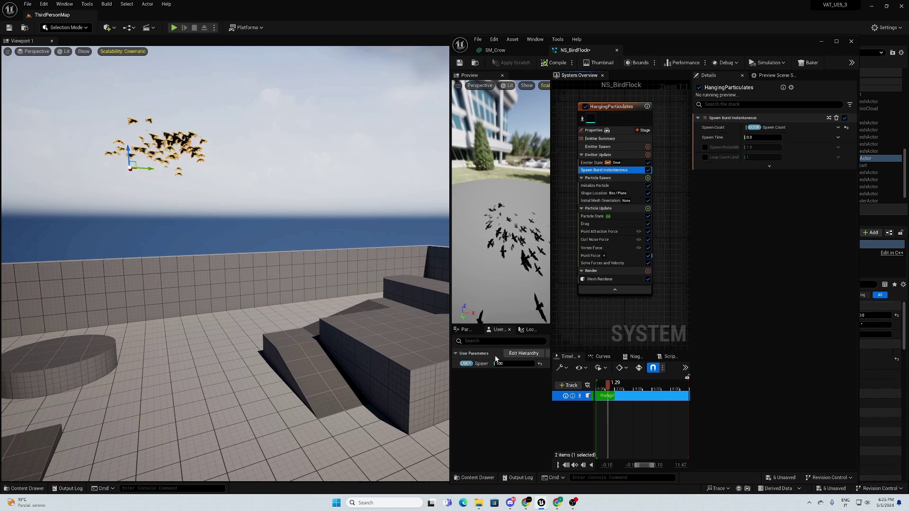
pyautogui.moveTo(449, 320); pyautogui.dragTo(331, 321)
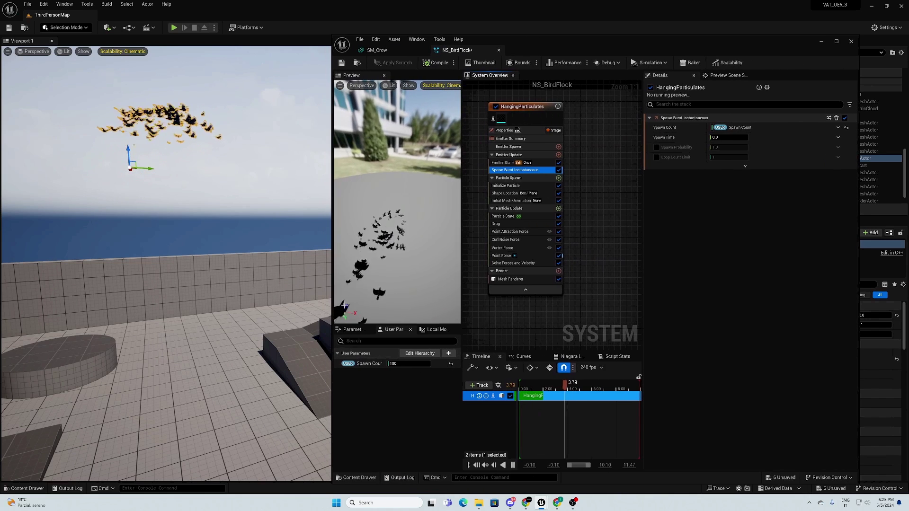
# Edit the placed flock actor's Spawn Count under User Parameters, then fly closer to the birds.
pyautogui.click(821, 41)
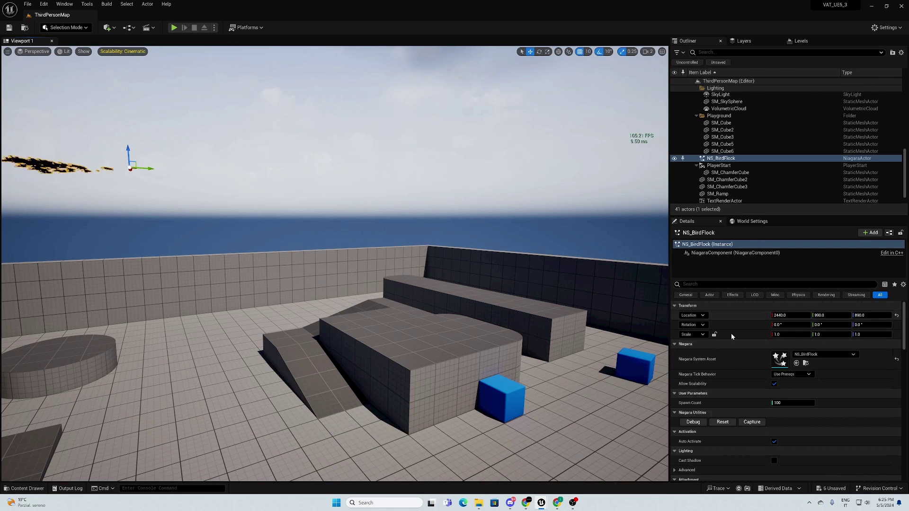
pyautogui.click(784, 404)
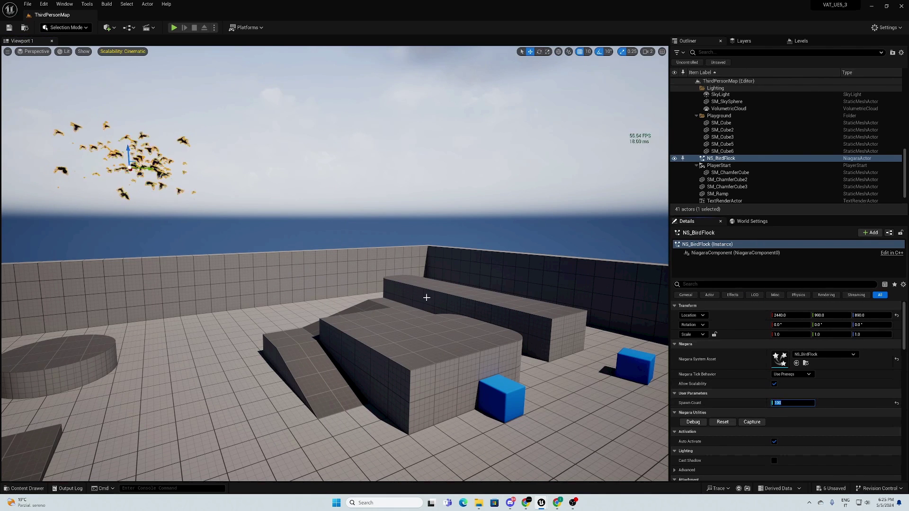
pyautogui.moveTo(426, 297); pyautogui.dragTo(348, 293, button='right')
pyautogui.moveTo(477, 302); pyautogui.dragTo(501, 301, button='right')
pyautogui.click(791, 403)
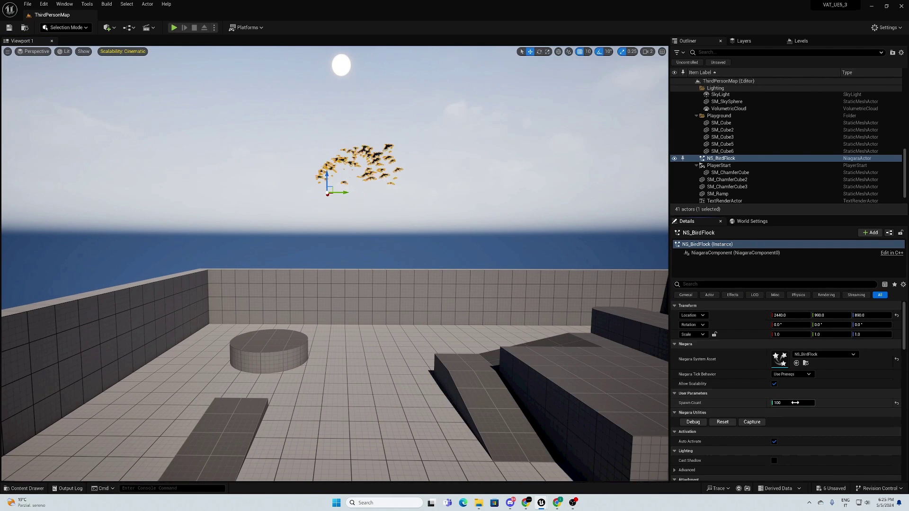
pyautogui.write('2000')
pyautogui.press('Return')
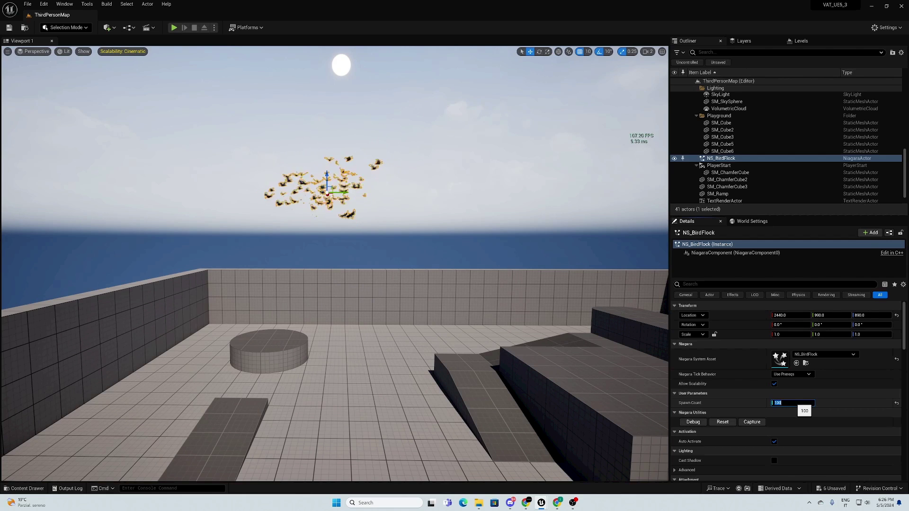
pyautogui.press('w')
pyautogui.moveTo(462, 220); pyautogui.dragTo(457, 218, button='right')
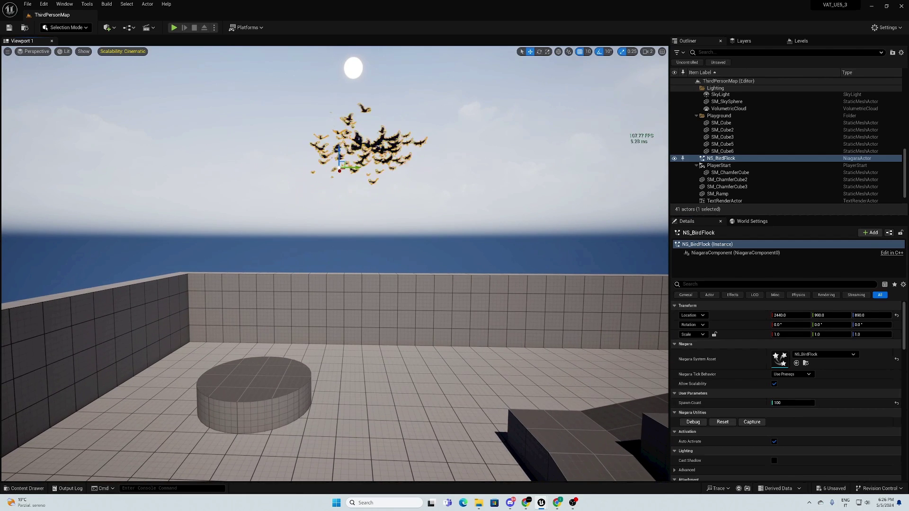
# Bind the Drag module's Drag input to a new Drag user parameter.
pyautogui.moveTo(546, 507)
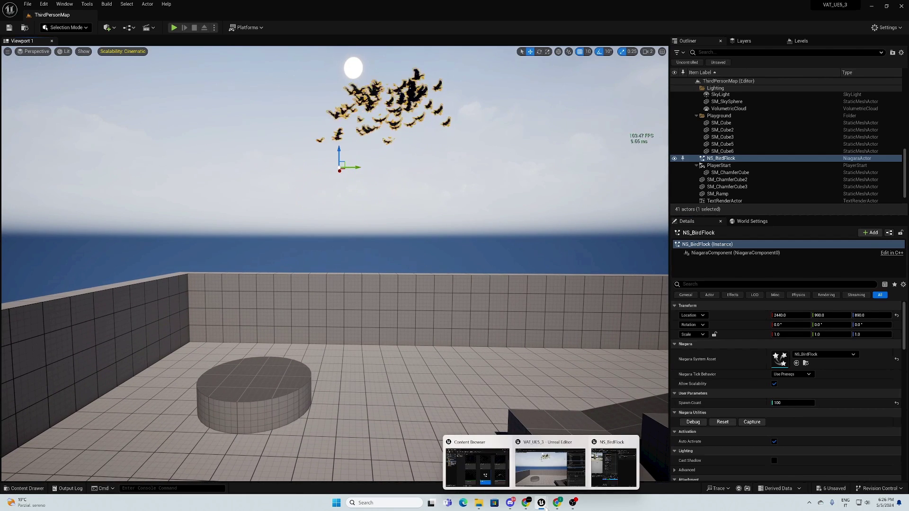
pyautogui.click(617, 466)
pyautogui.moveTo(555, 46); pyautogui.dragTo(587, 40)
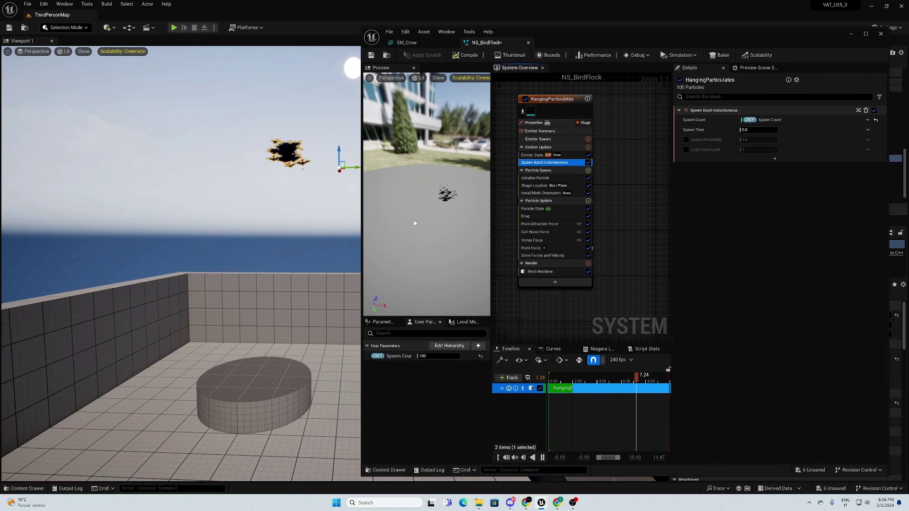
pyautogui.click(542, 216)
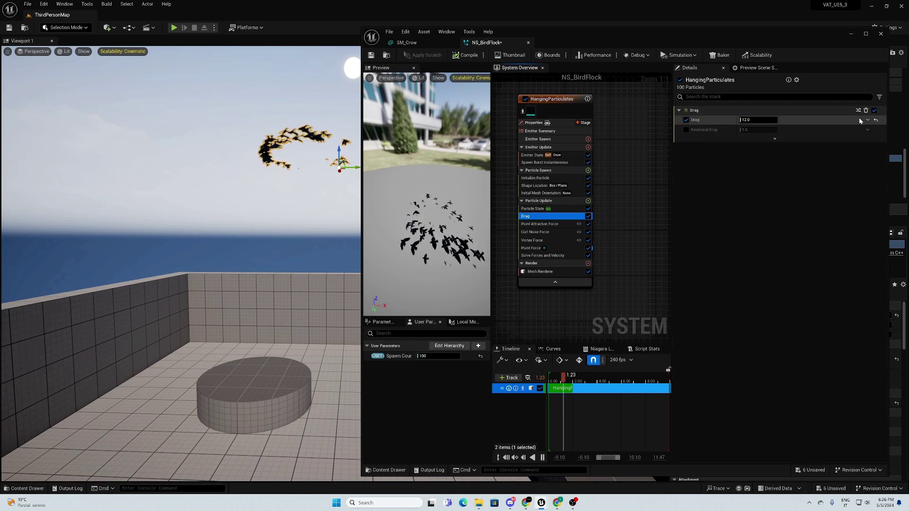
pyautogui.click(866, 120)
pyautogui.write('user')
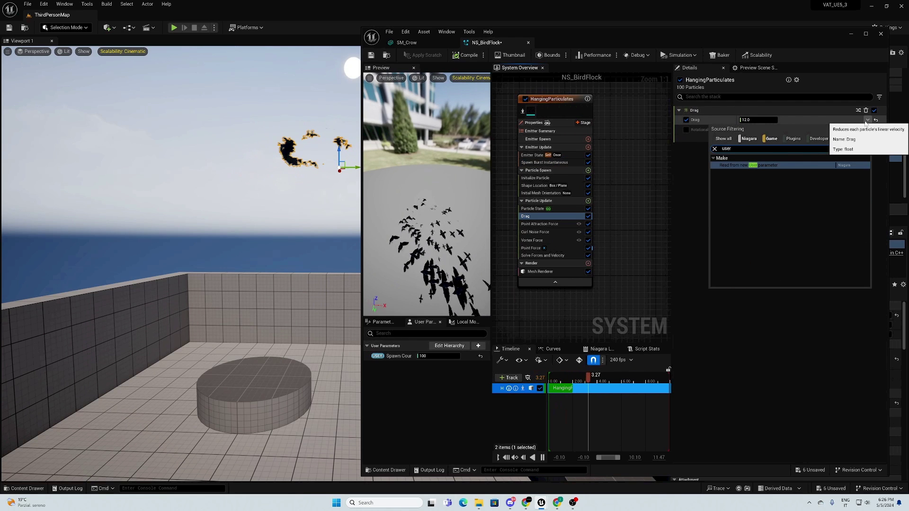
pyautogui.click(762, 165)
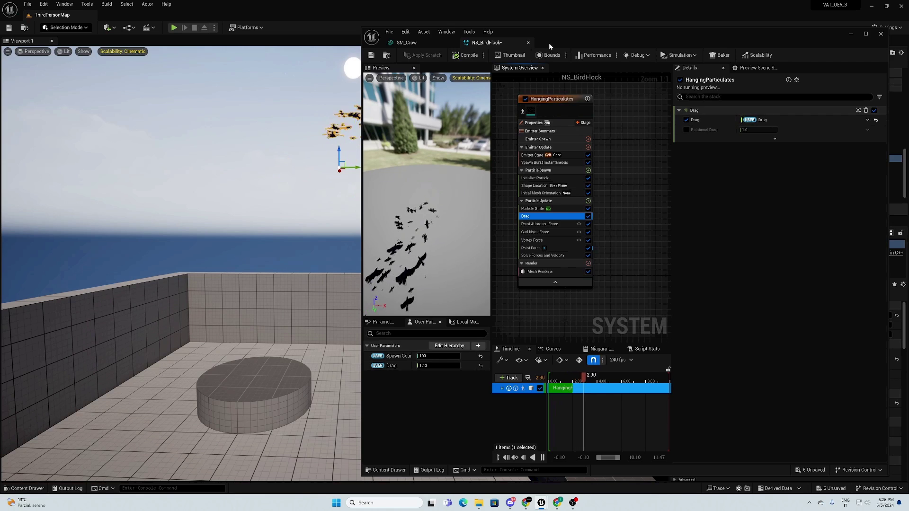
# Set the Drag user parameter to 10, after first trying 1.
pyautogui.moveTo(549, 43); pyautogui.dragTo(630, 44)
pyautogui.click(519, 367)
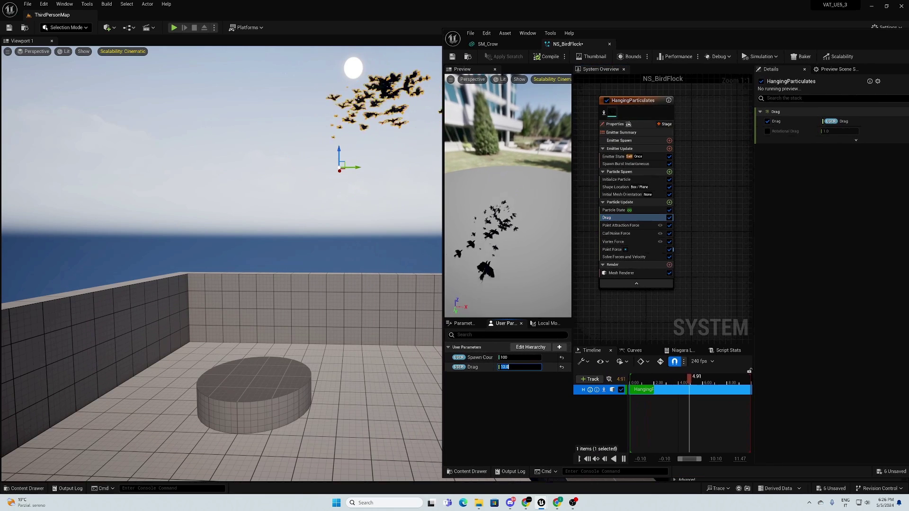
pyautogui.write('1')
pyautogui.press('Return')
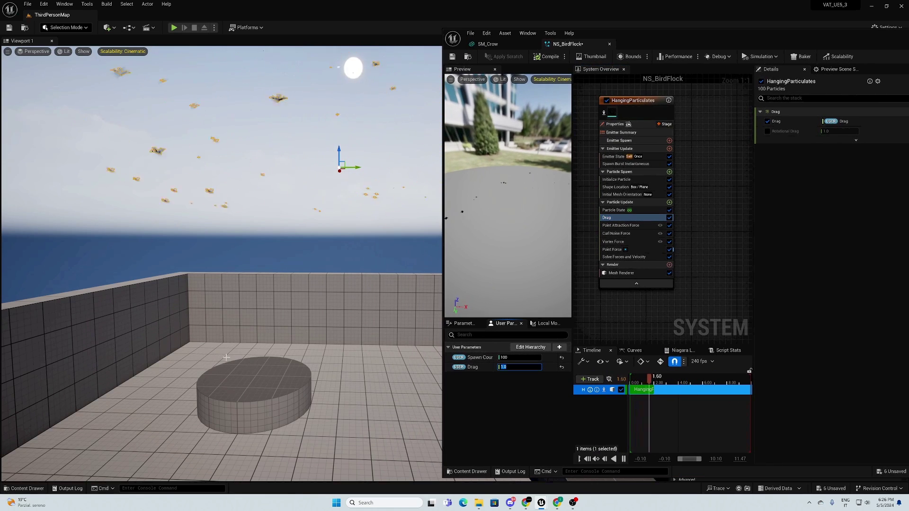
pyautogui.moveTo(211, 350)
pyautogui.mouseDown(button='right')
pyautogui.moveTo(277, 327)
pyautogui.moveTo(208, 330)
pyautogui.moveTo(211, 350)
pyautogui.mouseUp(button='right')
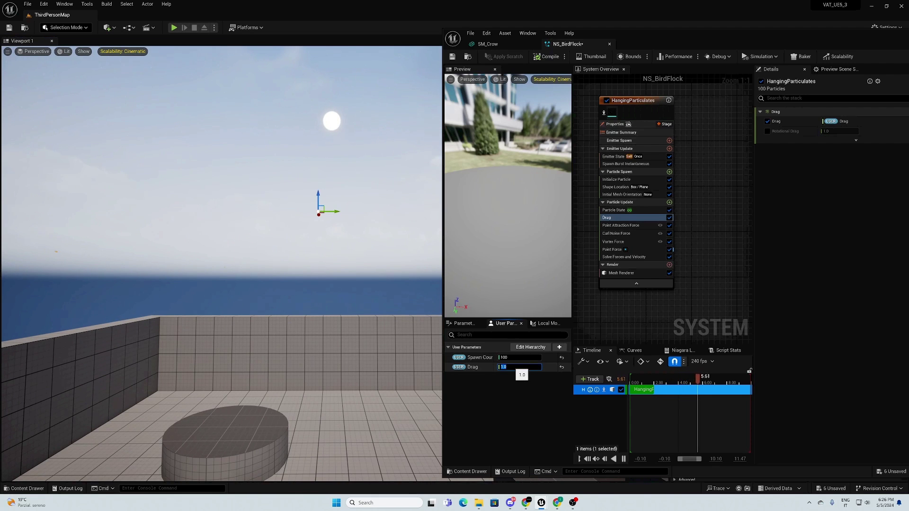
pyautogui.write('10')
pyautogui.press('Return')
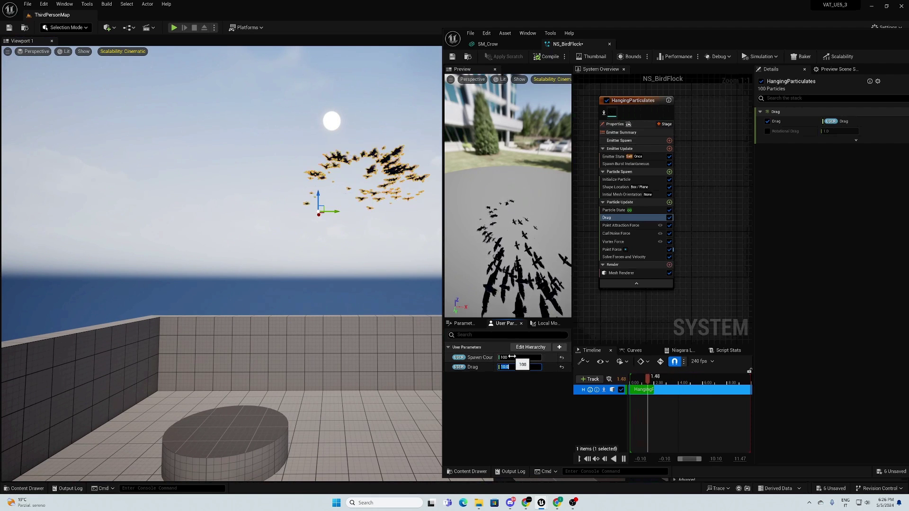
pyautogui.click(624, 234)
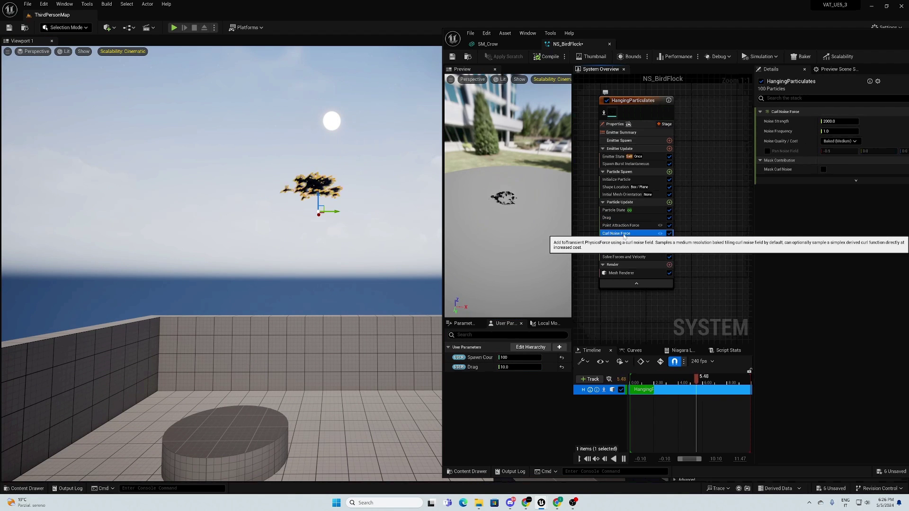
# Set Curl Noise Force's Noise Strength to 2000, after first trying 10000.
pyautogui.moveTo(816, 39); pyautogui.dragTo(750, 54)
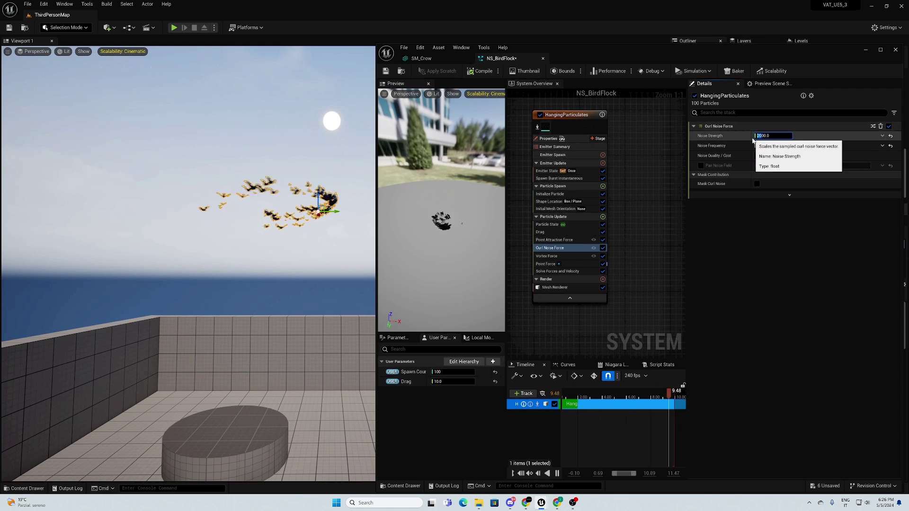
pyautogui.write('10000')
pyautogui.press('Return')
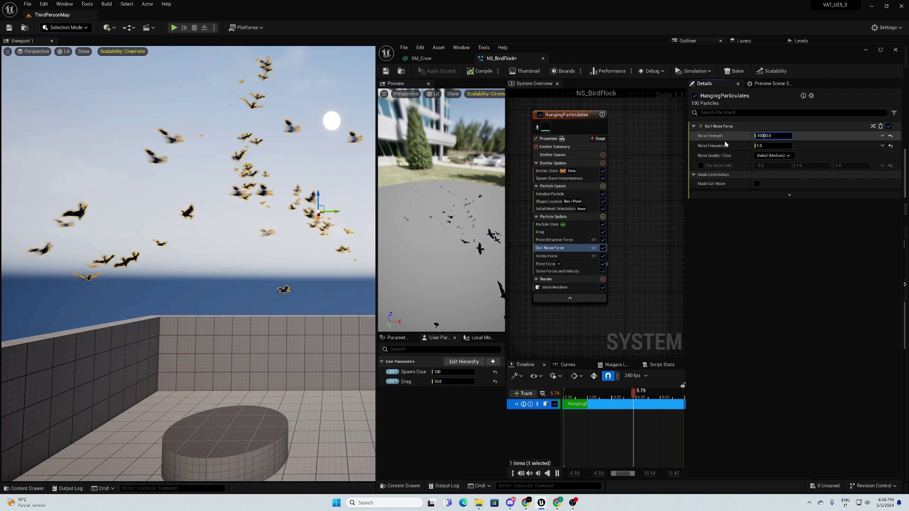
pyautogui.moveTo(761, 136); pyautogui.dragTo(751, 137)
pyautogui.write('2')
pyautogui.press('Return')
# Switch Noise Strength to Read from new User parameter.
pyautogui.click(828, 137)
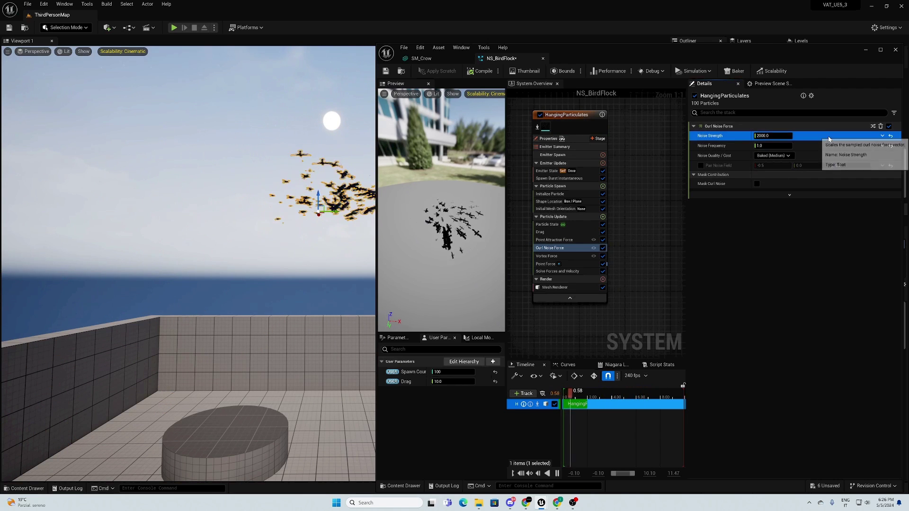
pyautogui.click(883, 137)
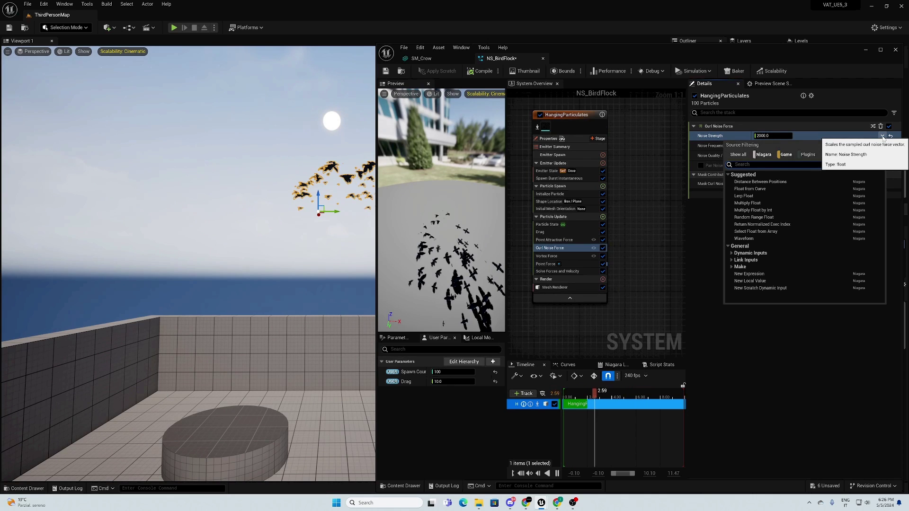
pyautogui.write('read new')
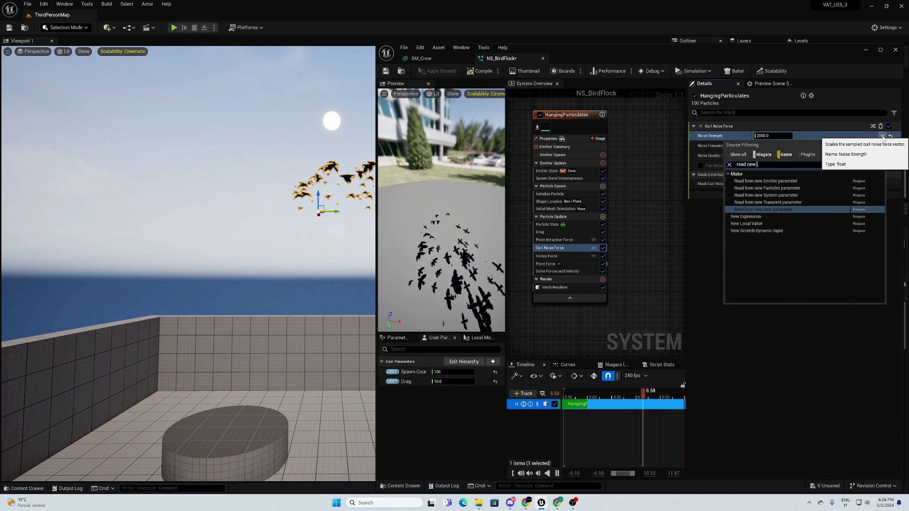
pyautogui.click(815, 210)
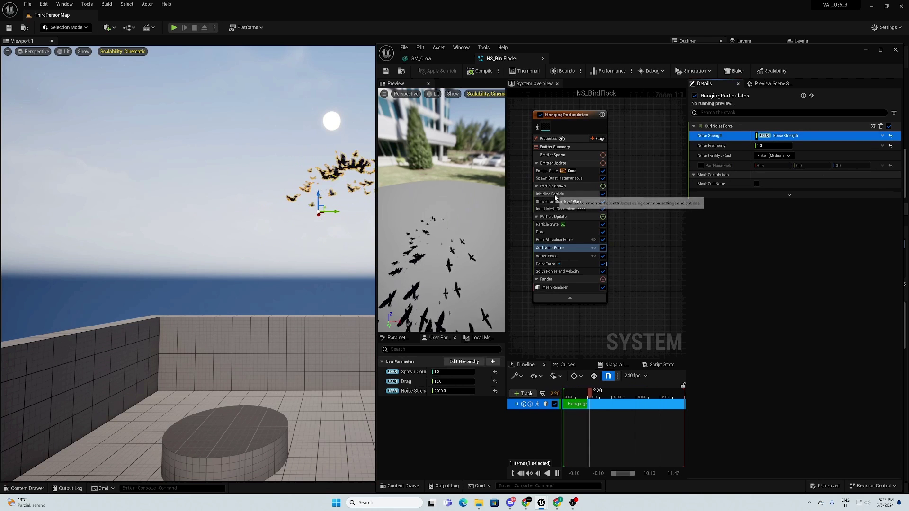
# Link Initialize Particle's Mesh Uniform Scale Minimum and Maximum to new user parameters.
pyautogui.click(539, 194)
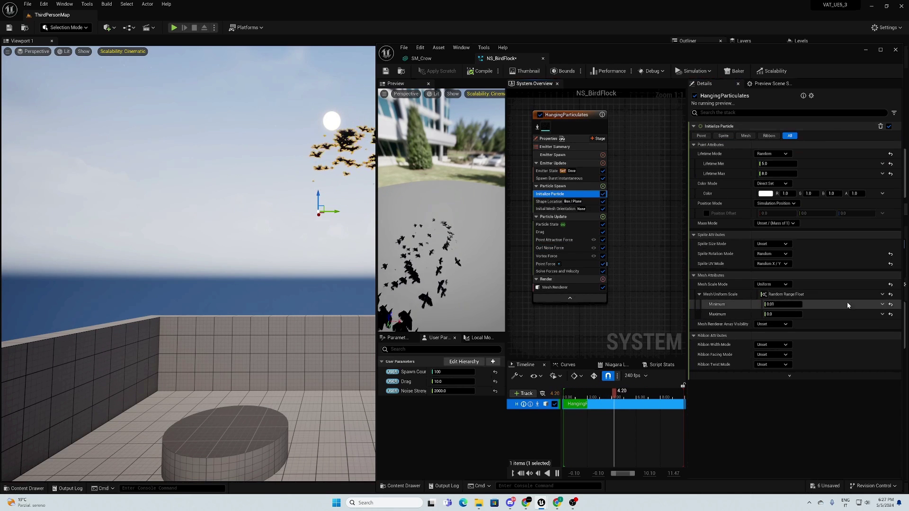
pyautogui.click(882, 305)
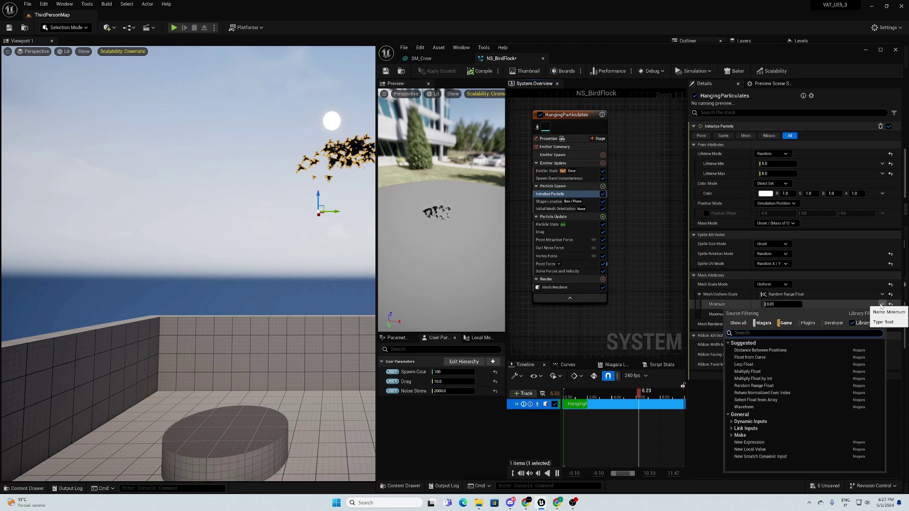
pyautogui.write('user')
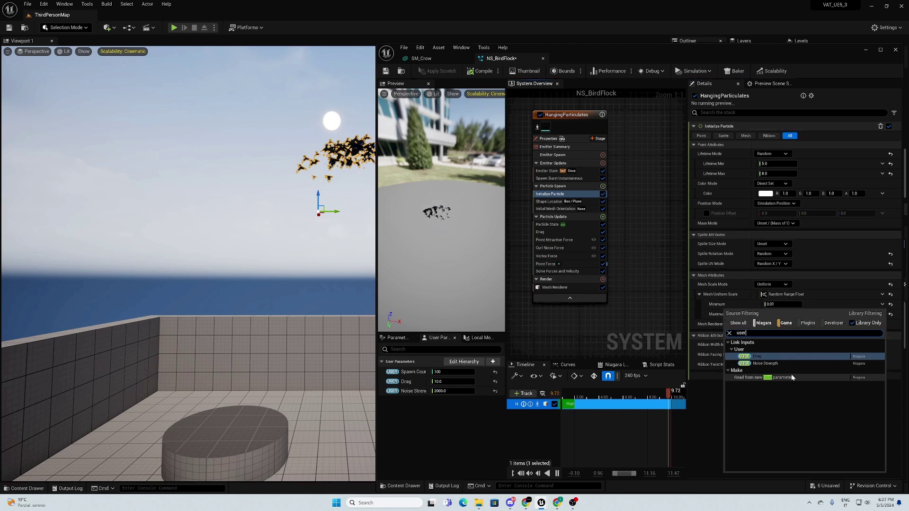
pyautogui.click(791, 377)
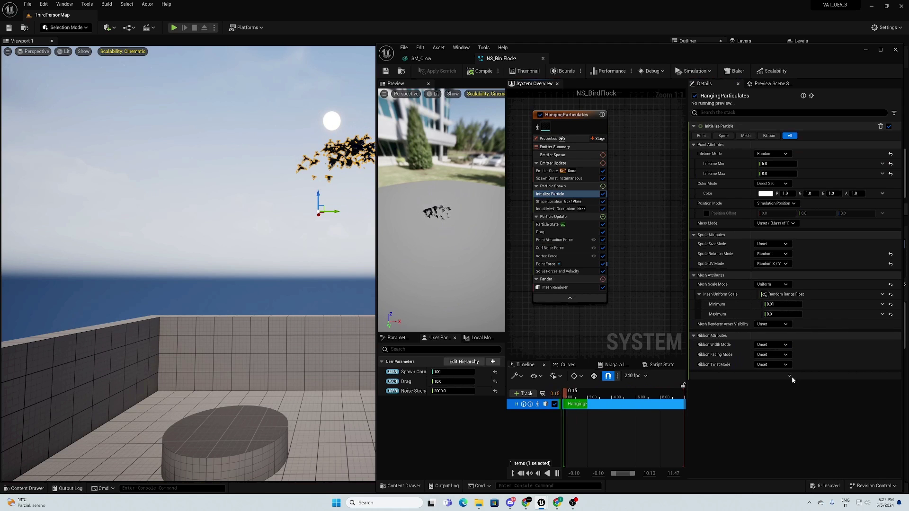
pyautogui.click(882, 314)
pyautogui.write('user')
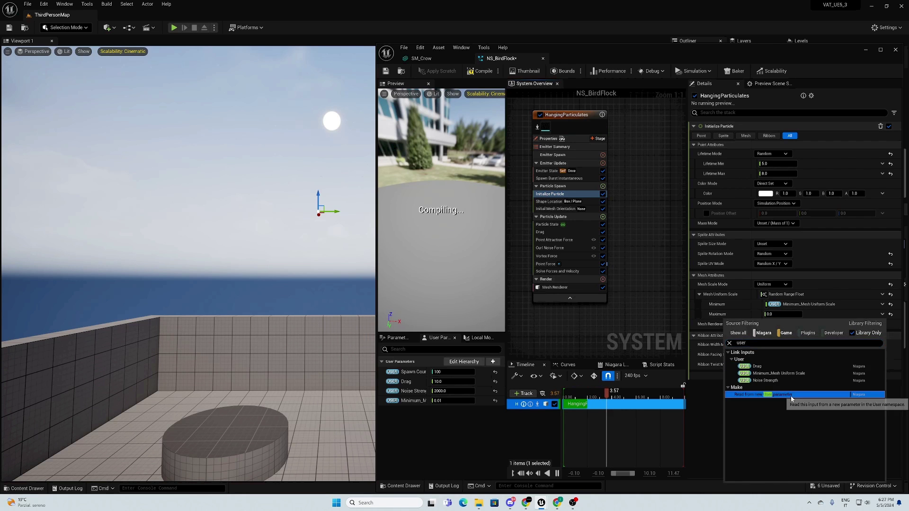
pyautogui.click(792, 395)
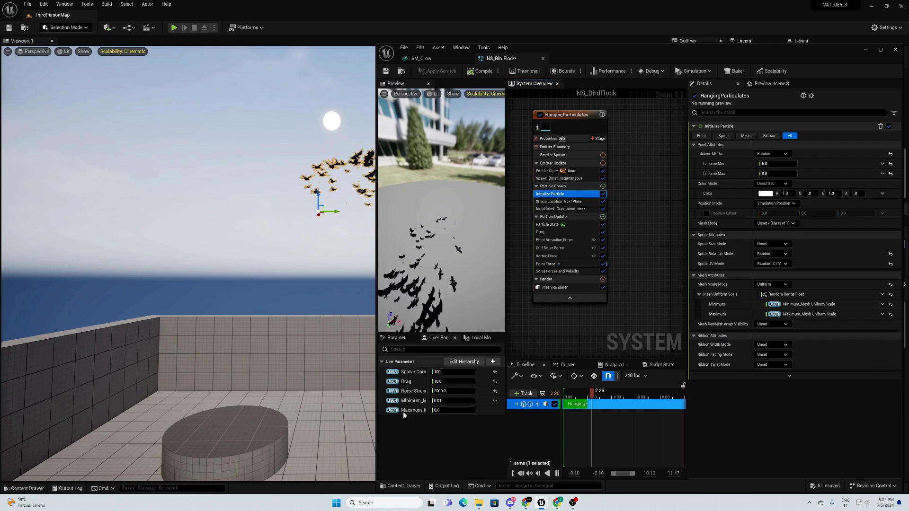
# Edit the maximum mesh scale user parameter value.
pyautogui.click(444, 410)
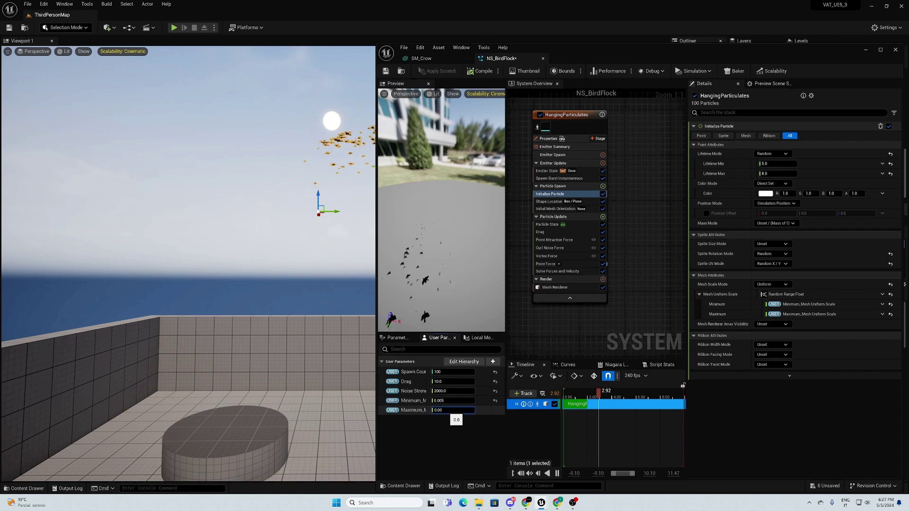
pyautogui.write('1')
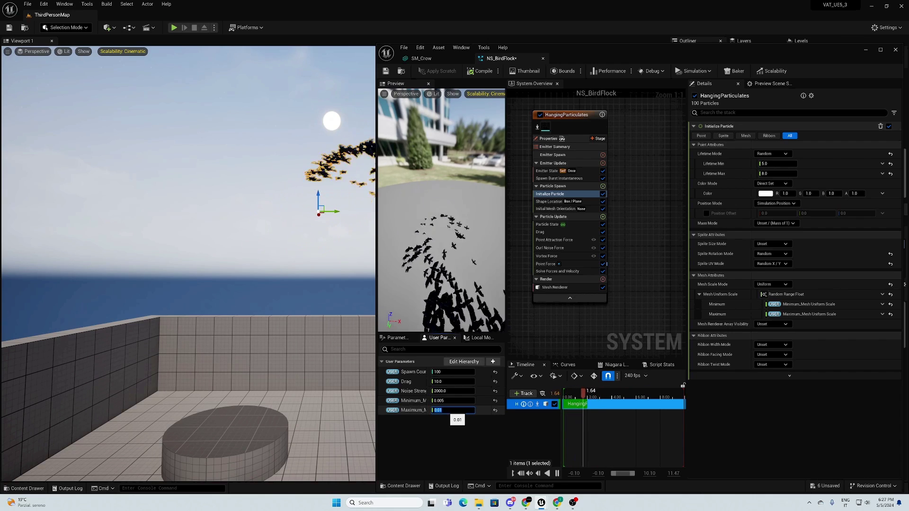
pyautogui.moveTo(290, 241); pyautogui.dragTo(318, 251, button='right')
# Enter -100 as the Vortex Force's Origin Pull Amount.
pyautogui.press('s')
pyautogui.press('w')
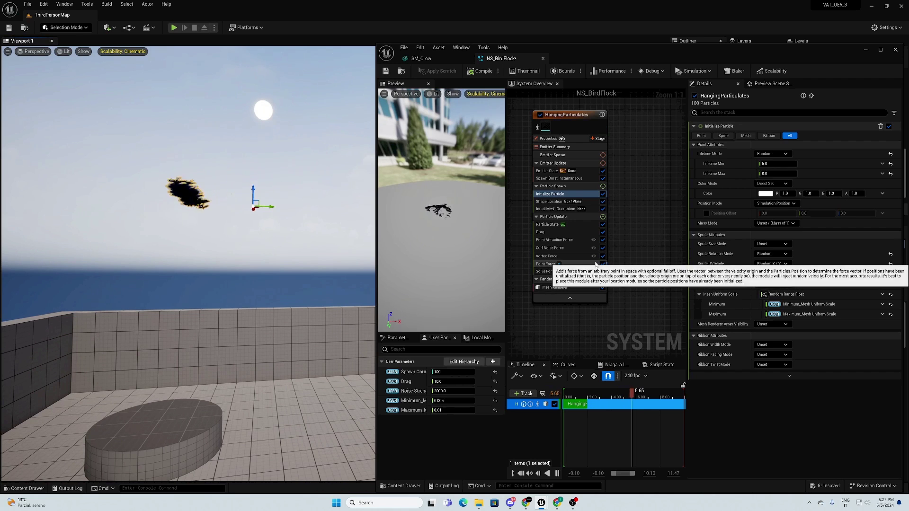
pyautogui.click(546, 256)
pyautogui.click(772, 194)
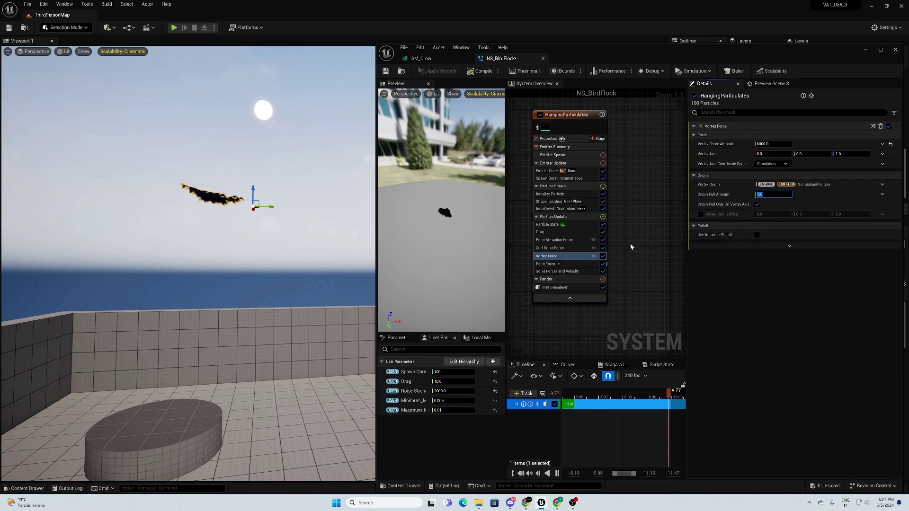
pyautogui.write('-')
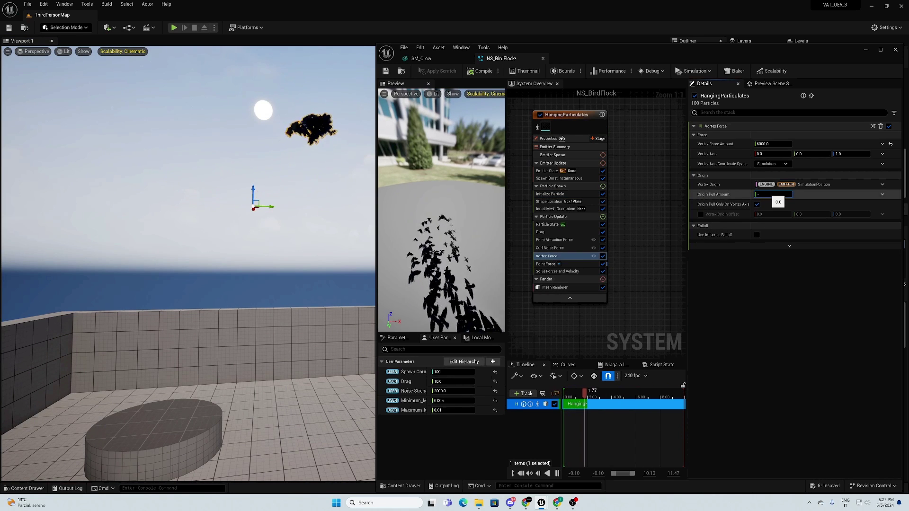
pyautogui.write('100')
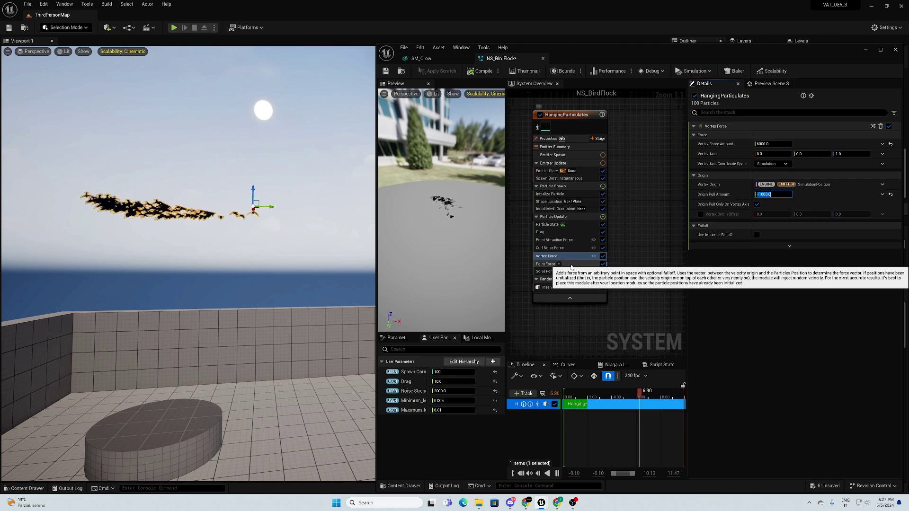
# Raise Point Force's Random Range Vector maximum Z to 1000.
pyautogui.click(571, 264)
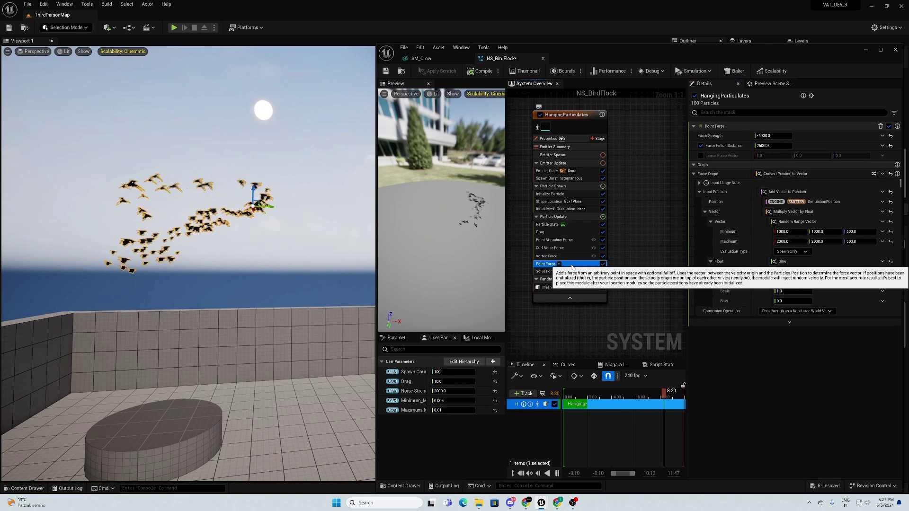
pyautogui.click(859, 241)
pyautogui.write('1000')
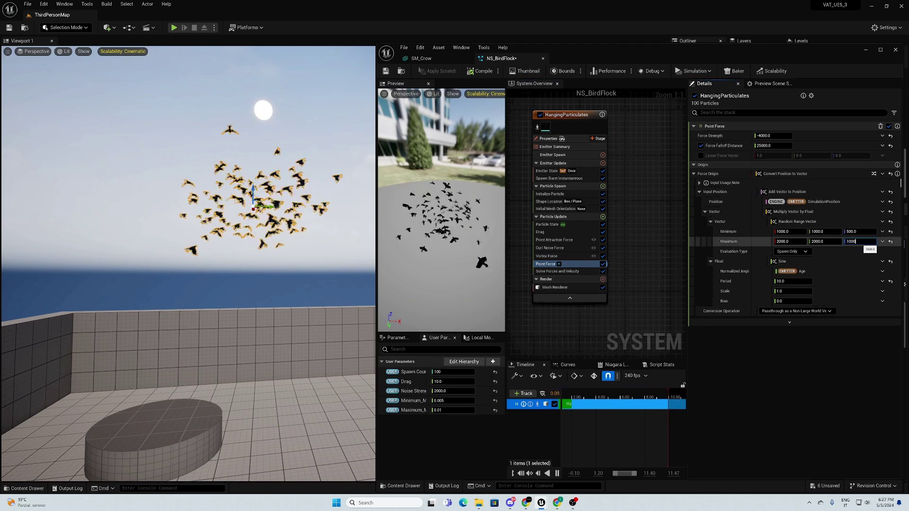
pyautogui.press('Return')
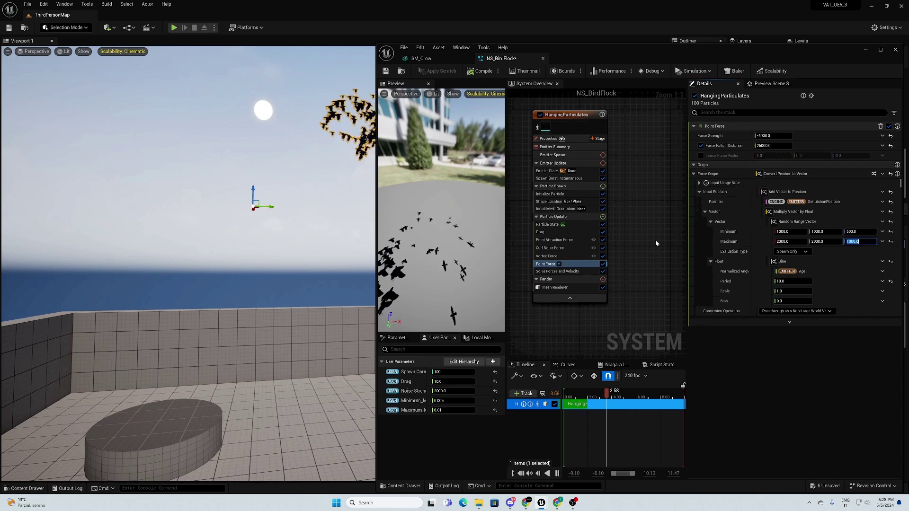
pyautogui.moveTo(266, 207); pyautogui.dragTo(213, 211, button='right')
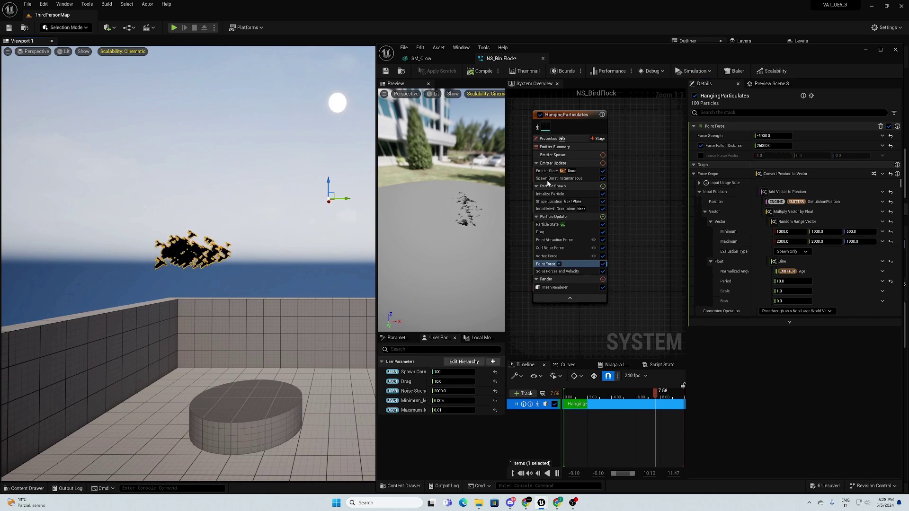
pyautogui.click(558, 233)
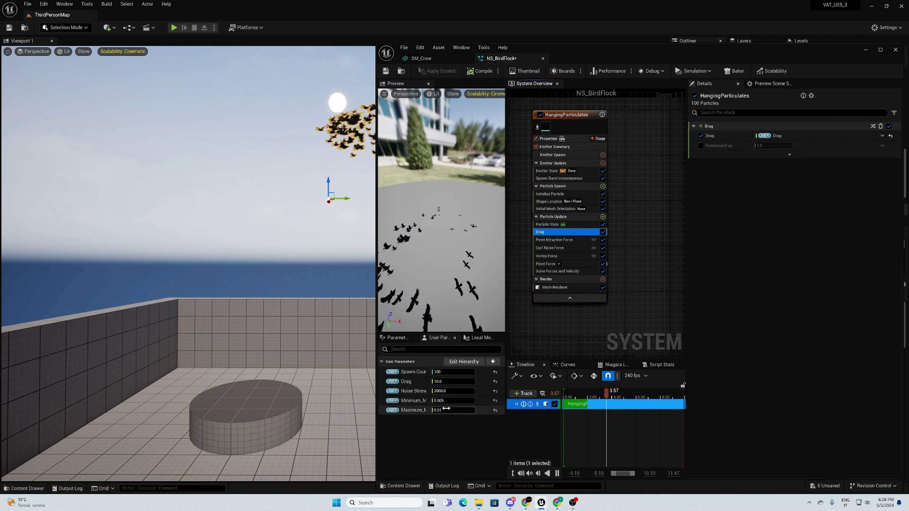
# Set the Point Attraction Force offset vector to 2000, 2000, 2000.
pyautogui.click(559, 240)
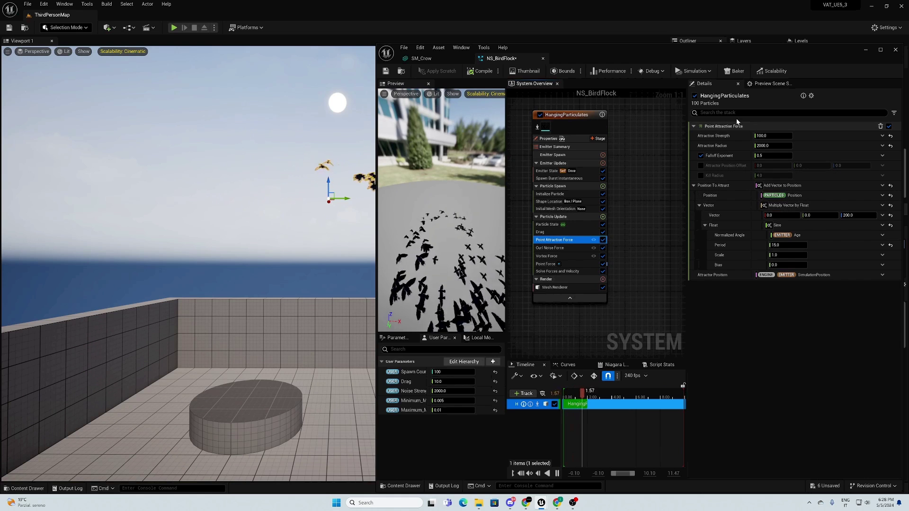
pyautogui.moveTo(338, 117); pyautogui.dragTo(394, 102, button='right')
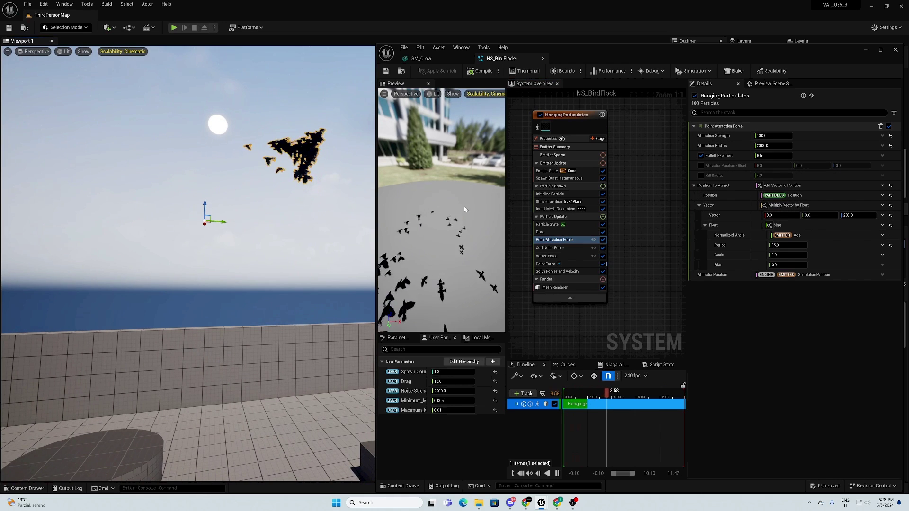
pyautogui.click(858, 215)
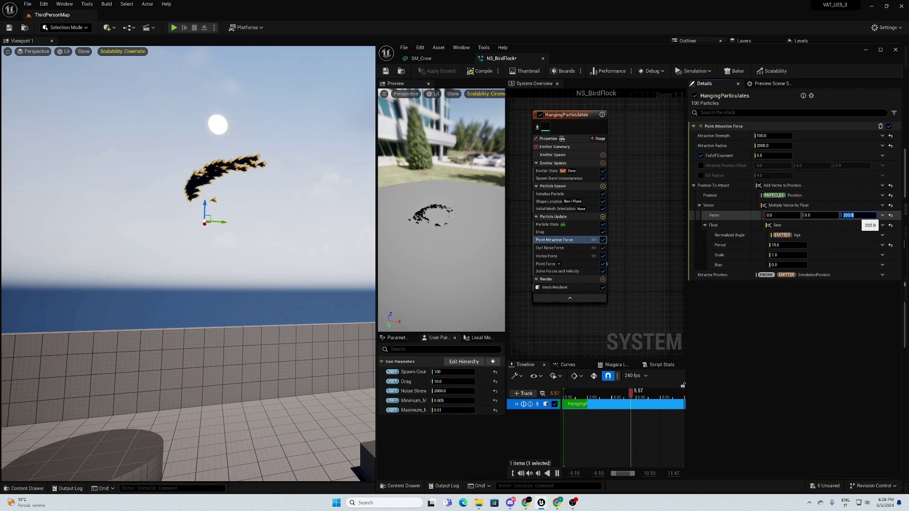
pyautogui.write('2000')
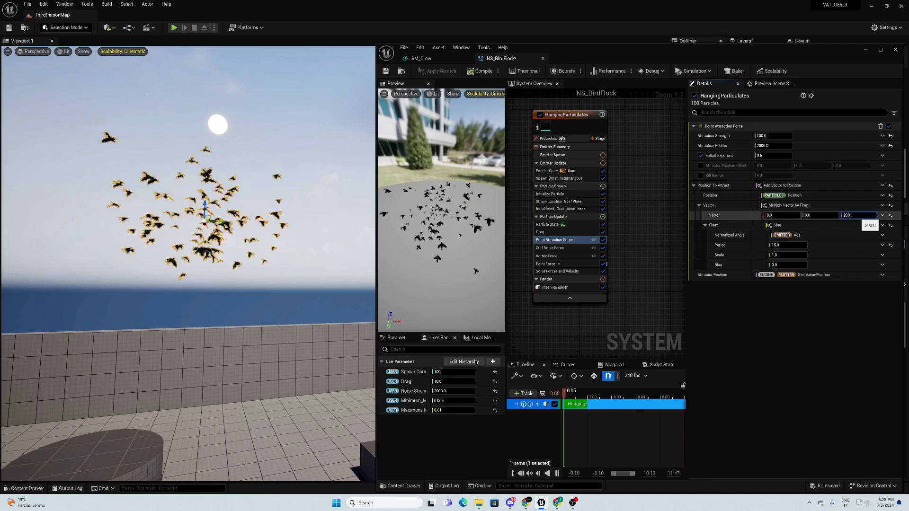
pyautogui.press('Return')
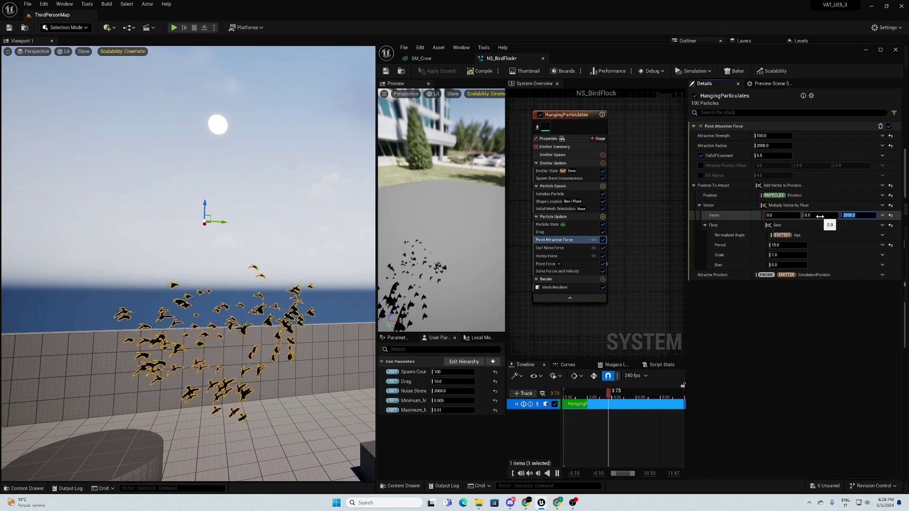
pyautogui.hotkey('ctrl', 'c')
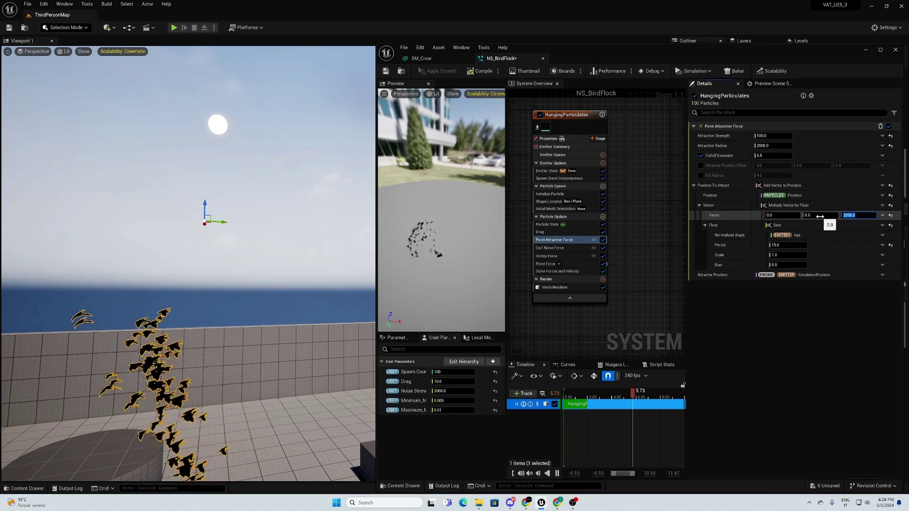
pyautogui.click(819, 215)
pyautogui.hotkey('ctrl', 'v')
pyautogui.click(790, 216)
pyautogui.hotkey('ctrl', 'v')
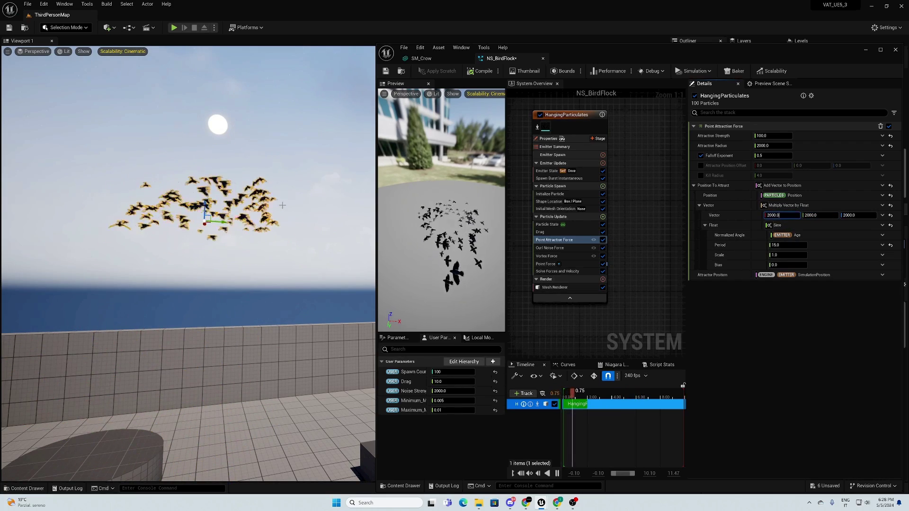
# Fly the level camera around and above the arena to watch the flock circle.
pyautogui.moveTo(267, 176); pyautogui.dragTo(227, 203, button='right')
pyautogui.press('s')
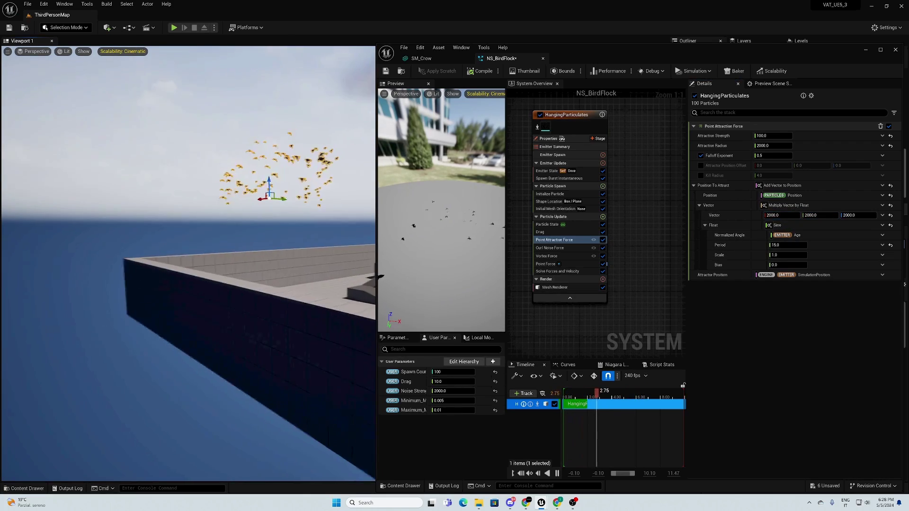
pyautogui.moveTo(182, 181); pyautogui.dragTo(160, 184, button='right')
pyautogui.press('d')
pyautogui.press('e')
pyautogui.press('w')
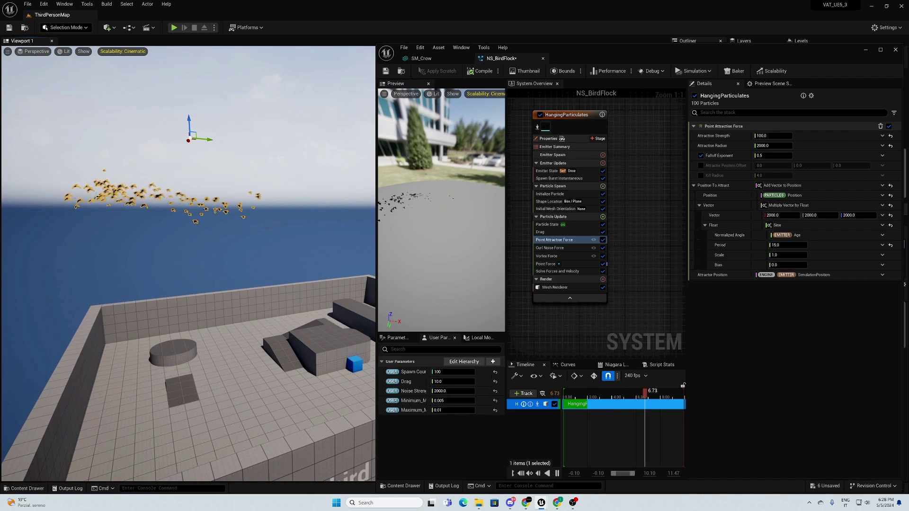
pyautogui.moveTo(256, 188); pyautogui.dragTo(221, 213, button='right')
pyautogui.press('s')
pyautogui.press('e')
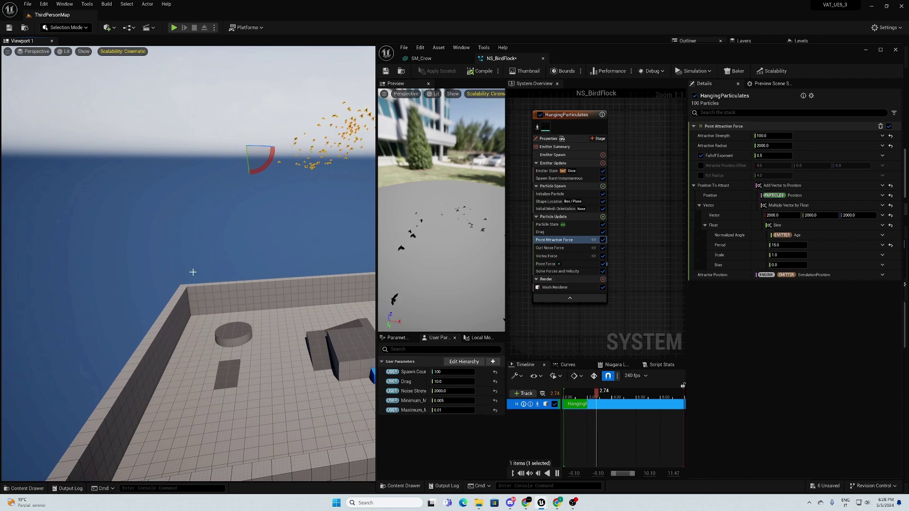
pyautogui.moveTo(192, 272); pyautogui.dragTo(251, 263, button='right')
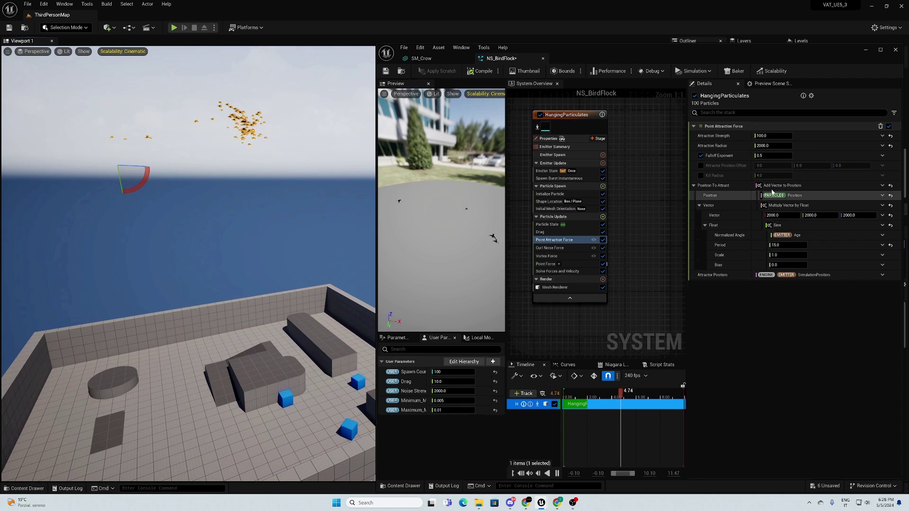
pyautogui.moveTo(189, 265); pyautogui.dragTo(118, 249, button='right')
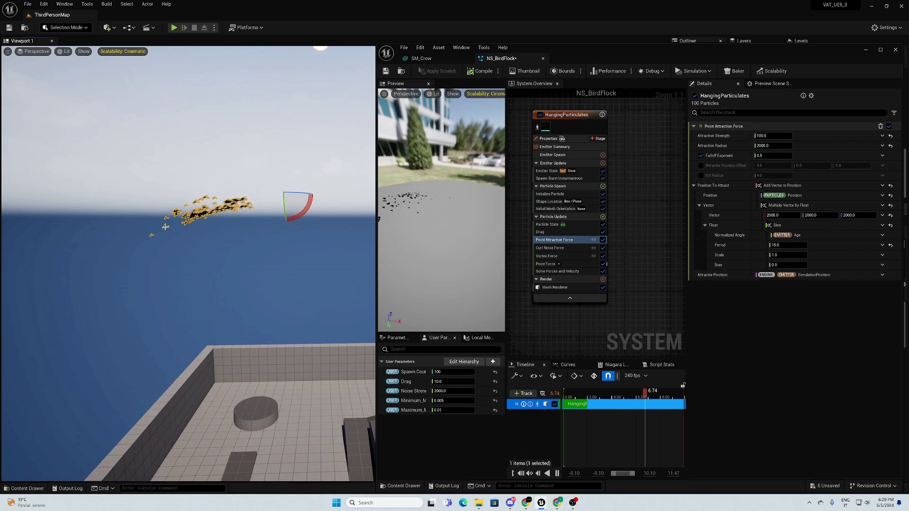
pyautogui.scroll(3, 165, 226)
pyautogui.moveTo(164, 226); pyautogui.dragTo(113, 249, button='right')
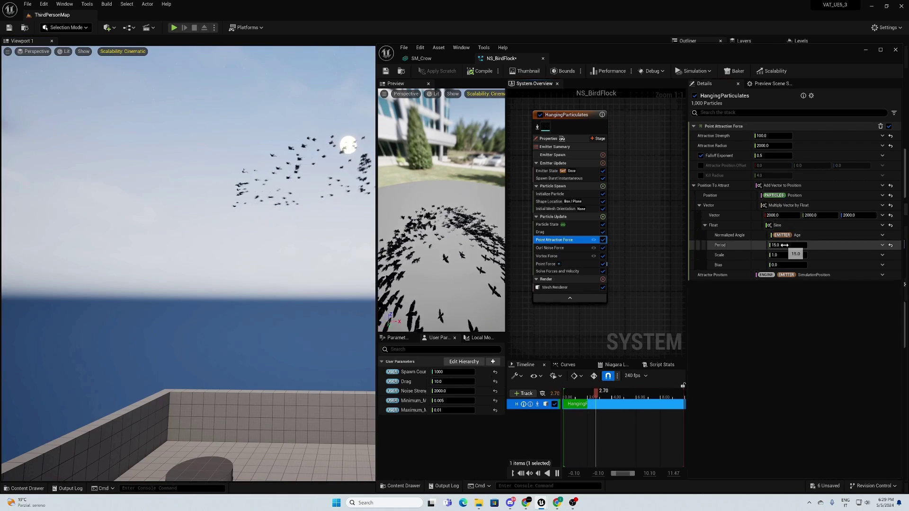
# Change the sine Period to 12, save NS_BirdFlock and minimize the Niagara editor.
pyautogui.click(784, 245)
pyautogui.write('12')
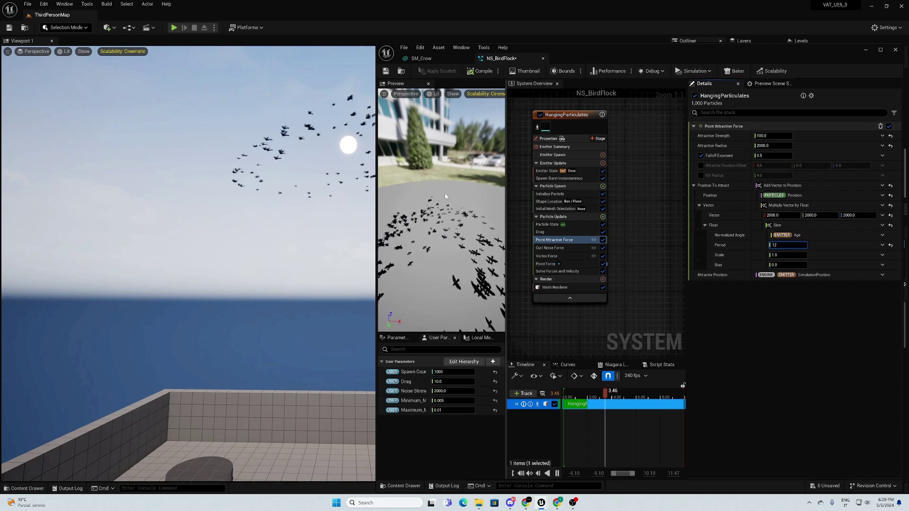
pyautogui.click(385, 72)
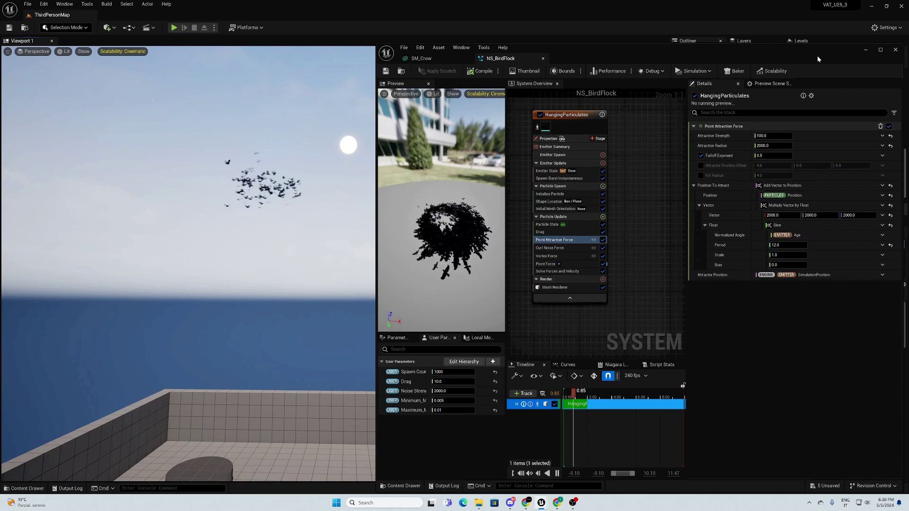
pyautogui.click(865, 49)
# Follow the 1000-bird flock circling over the arena, then filter the Details panel with 'cas'.
pyautogui.moveTo(330, 229); pyautogui.dragTo(330, 229, button='right')
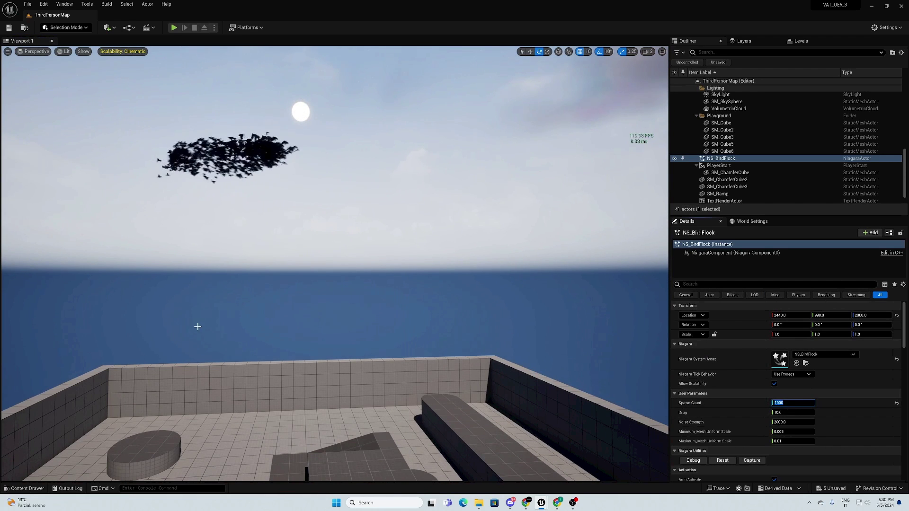
pyautogui.moveTo(198, 327); pyautogui.dragTo(197, 327, button='right')
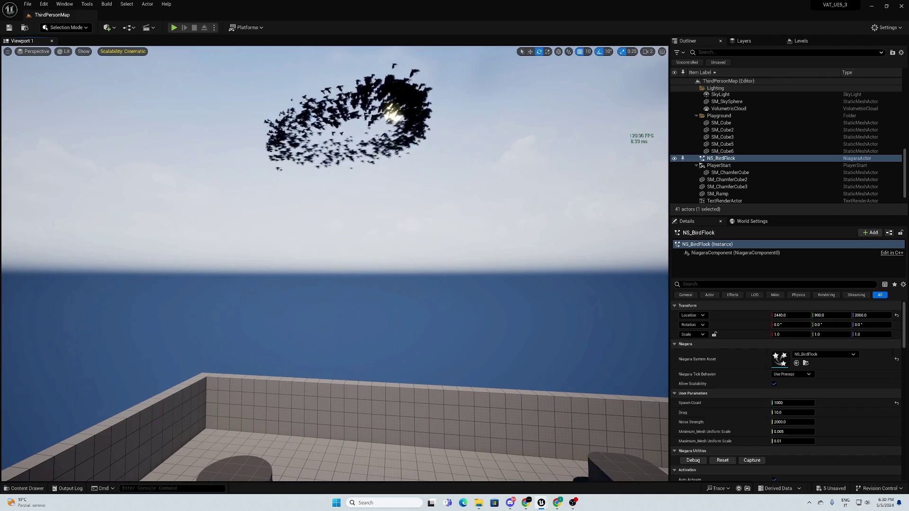
pyautogui.moveTo(197, 326); pyautogui.dragTo(184, 297, button='right')
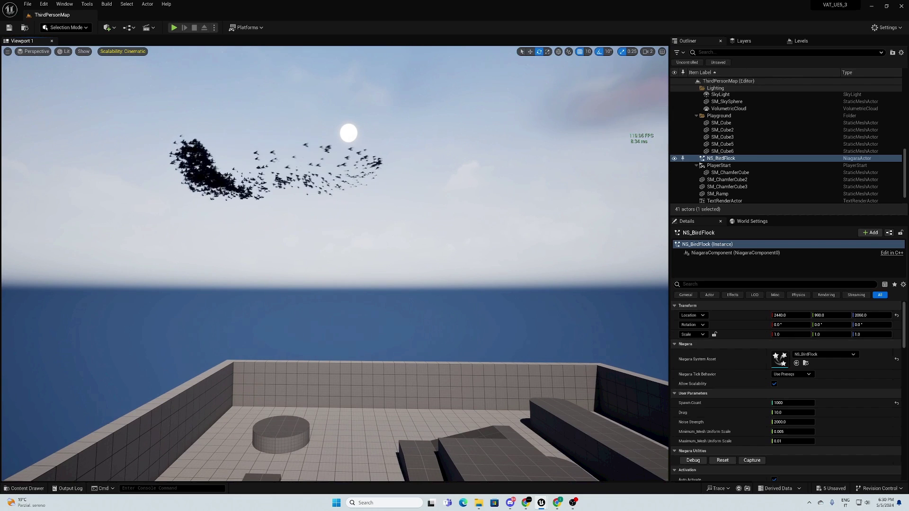
pyautogui.moveTo(185, 297); pyautogui.dragTo(189, 301, button='right')
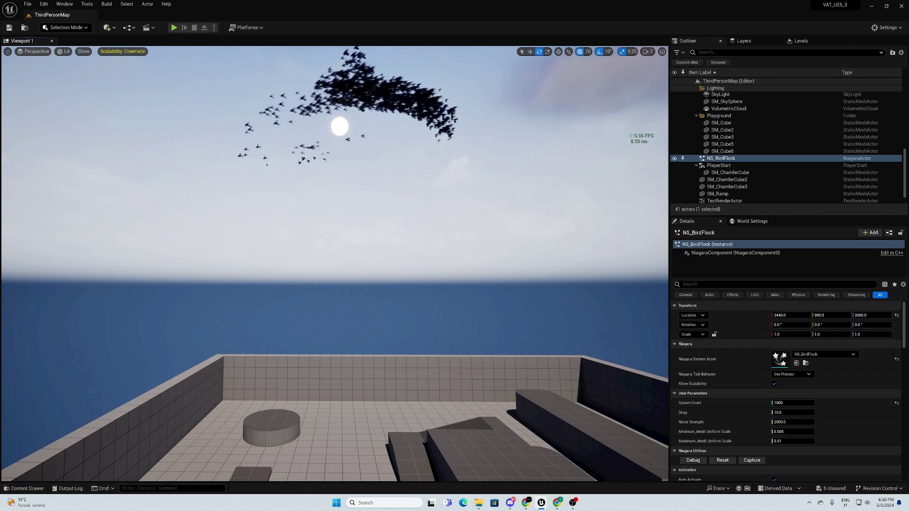
pyautogui.moveTo(177, 325)
pyautogui.mouseDown(button='right')
pyautogui.moveTo(227, 320)
pyautogui.moveTo(195, 310)
pyautogui.moveTo(165, 332)
pyautogui.moveTo(180, 333)
pyautogui.mouseUp(button='right')
pyautogui.press('a')
pyautogui.moveTo(513, 344); pyautogui.dragTo(492, 346, button='right')
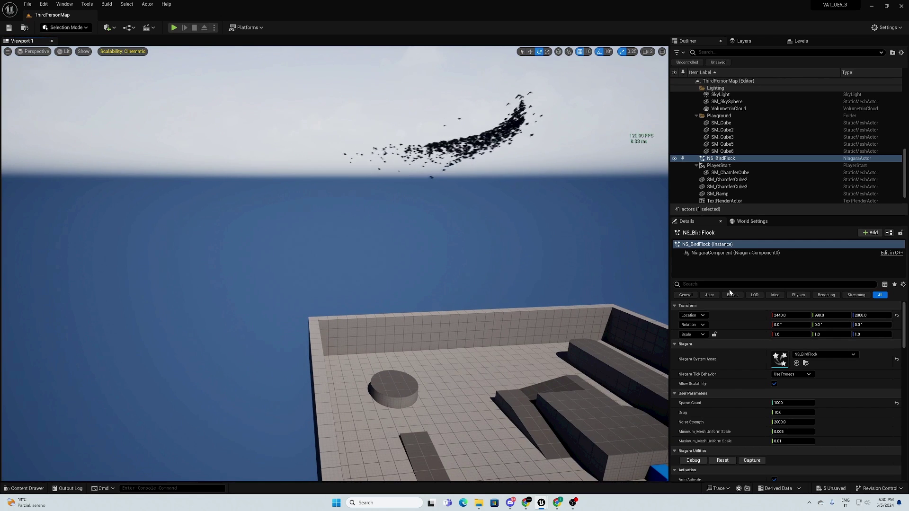
pyautogui.write('cas')
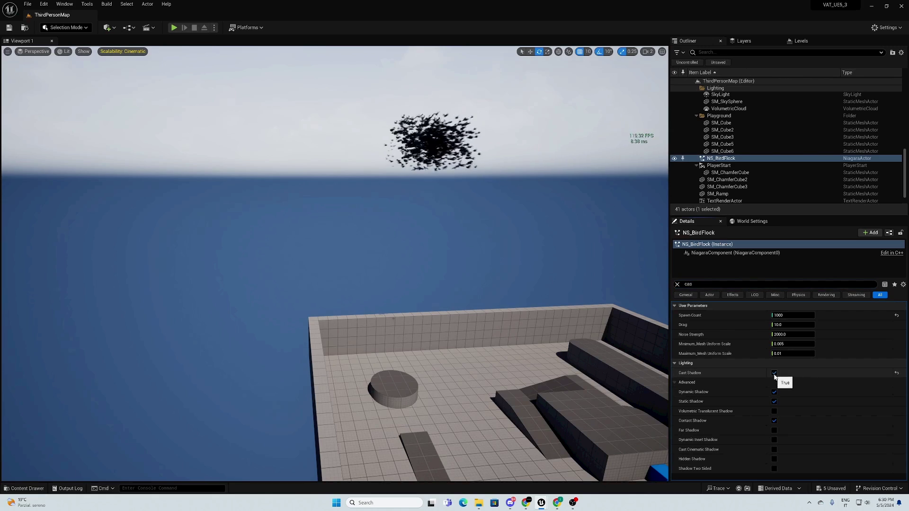
# Frame the flock's shadows on the arena floor with the Move gizmo active, then clear the Details filter.
pyautogui.moveTo(521, 339); pyautogui.dragTo(575, 354, button='right')
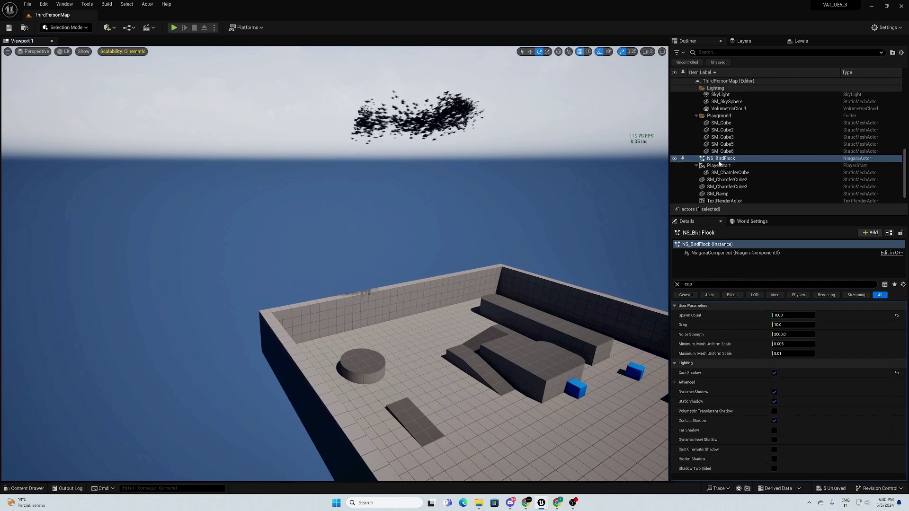
pyautogui.moveTo(361, 156); pyautogui.dragTo(408, 145, button='right')
pyautogui.press('w')
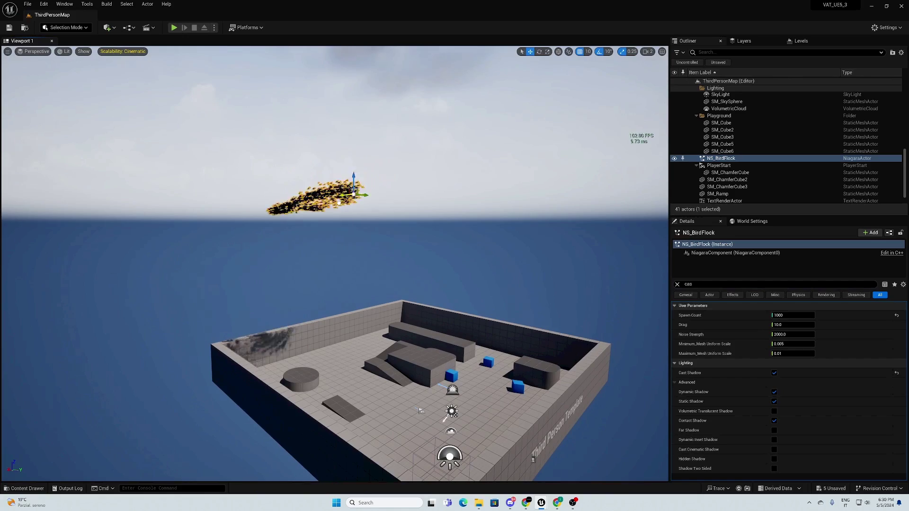
pyautogui.moveTo(410, 270); pyautogui.dragTo(402, 229, button='right')
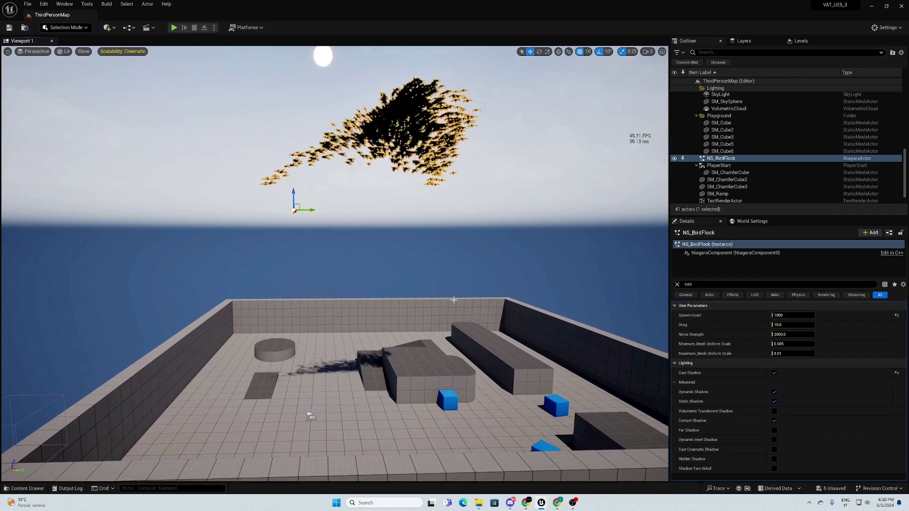
pyautogui.moveTo(411, 270); pyautogui.dragTo(411, 270, button='right')
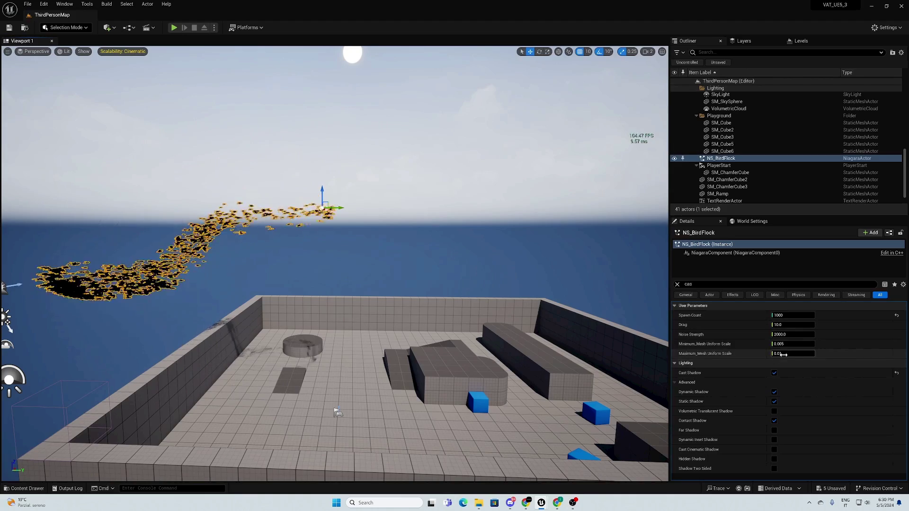
pyautogui.click(676, 284)
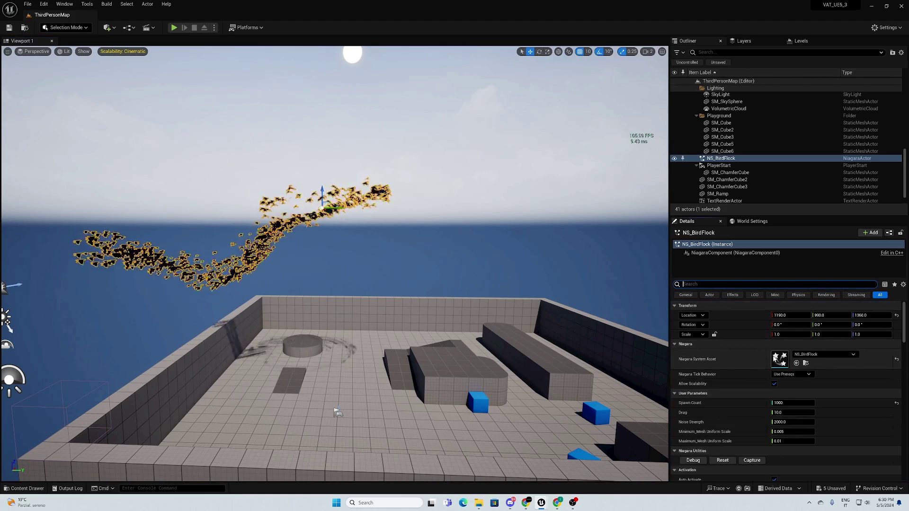
# Set the NS_BirdFlock emitter to GPUCompute Sim with Fixed bounds calculation.
pyautogui.doubleClick(779, 360)
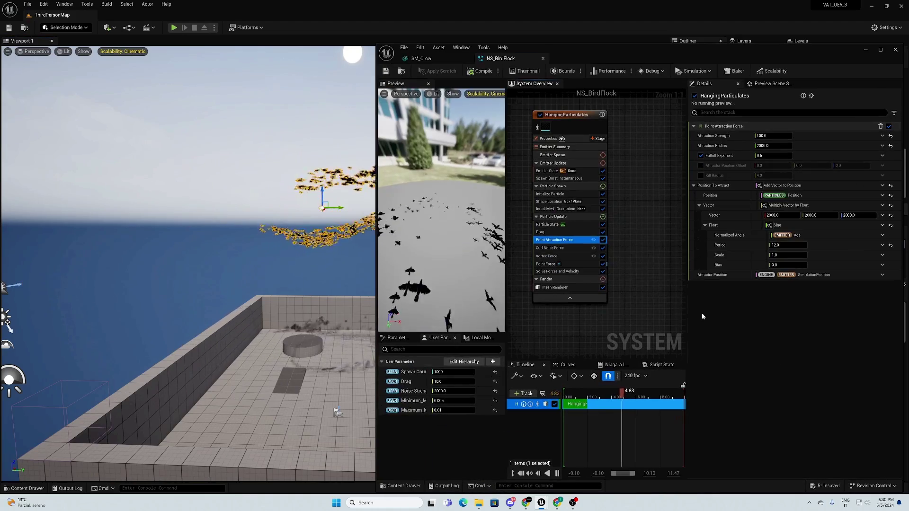
pyautogui.click(549, 140)
pyautogui.click(770, 182)
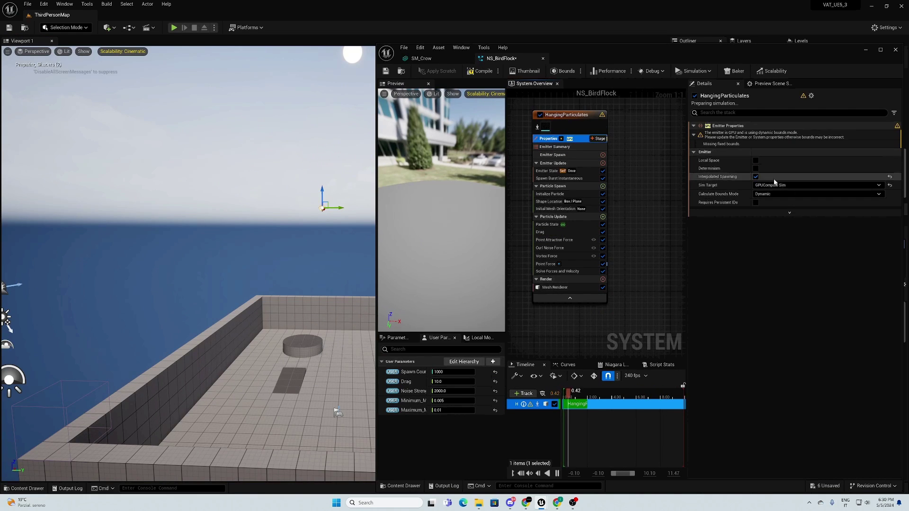
pyautogui.click(770, 195)
pyautogui.click(772, 207)
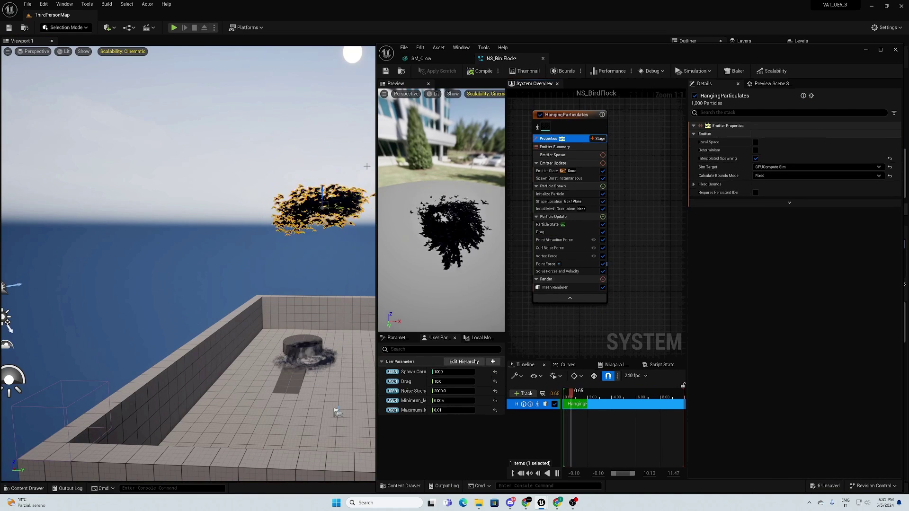
pyautogui.moveTo(563, 46); pyautogui.dragTo(612, 213)
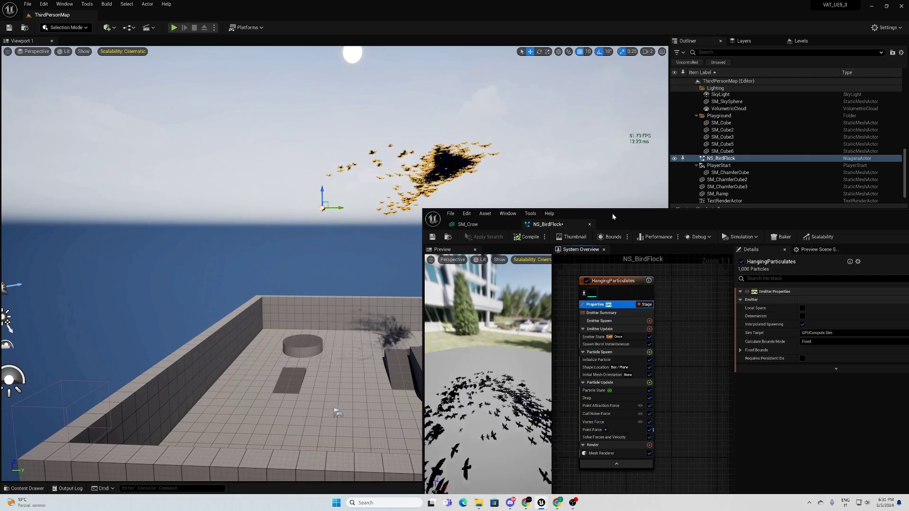
# Save NS_BirdFlock with the GPU and fixed-bounds changes, then fly toward the swirling flock.
pyautogui.moveTo(612, 213); pyautogui.dragTo(621, 120)
pyautogui.click(442, 143)
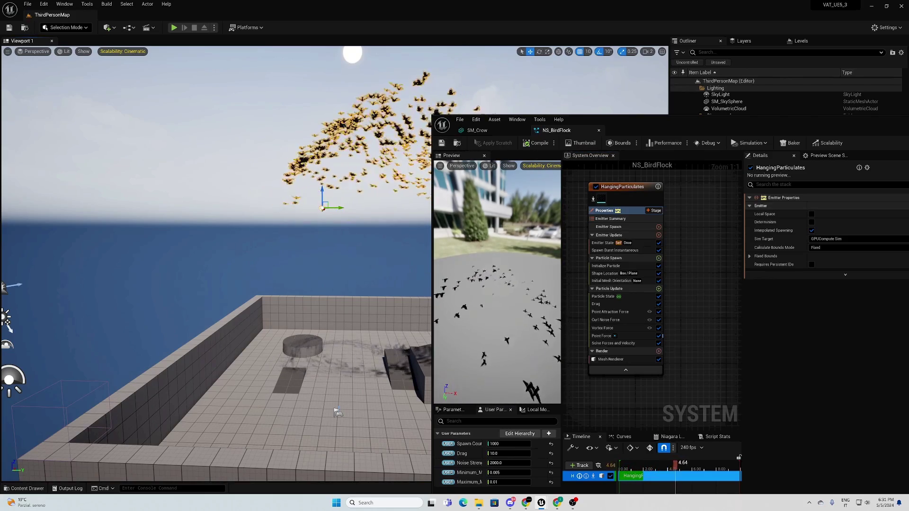
pyautogui.moveTo(346, 193)
pyautogui.mouseDown(button='right')
pyautogui.moveTo(352, 206)
pyautogui.moveTo(362, 187)
pyautogui.moveTo(346, 193)
pyautogui.mouseUp(button='right')
pyautogui.press('w')
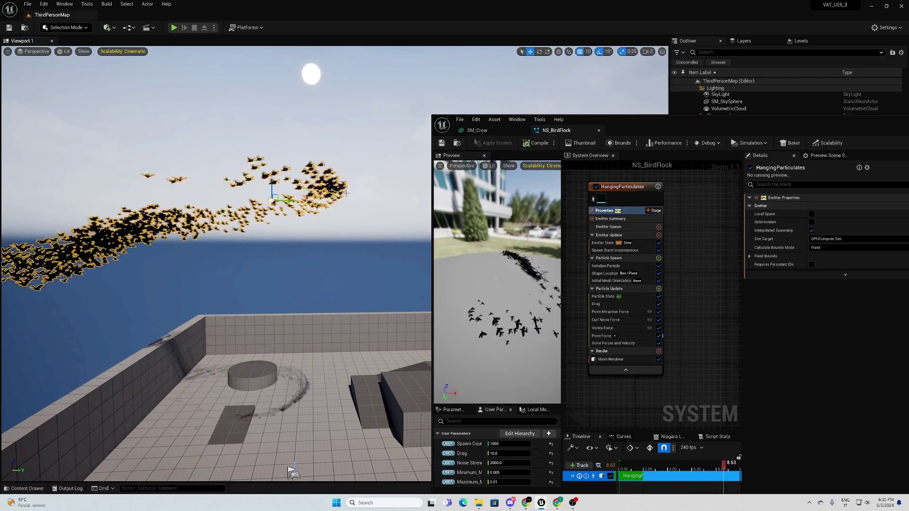